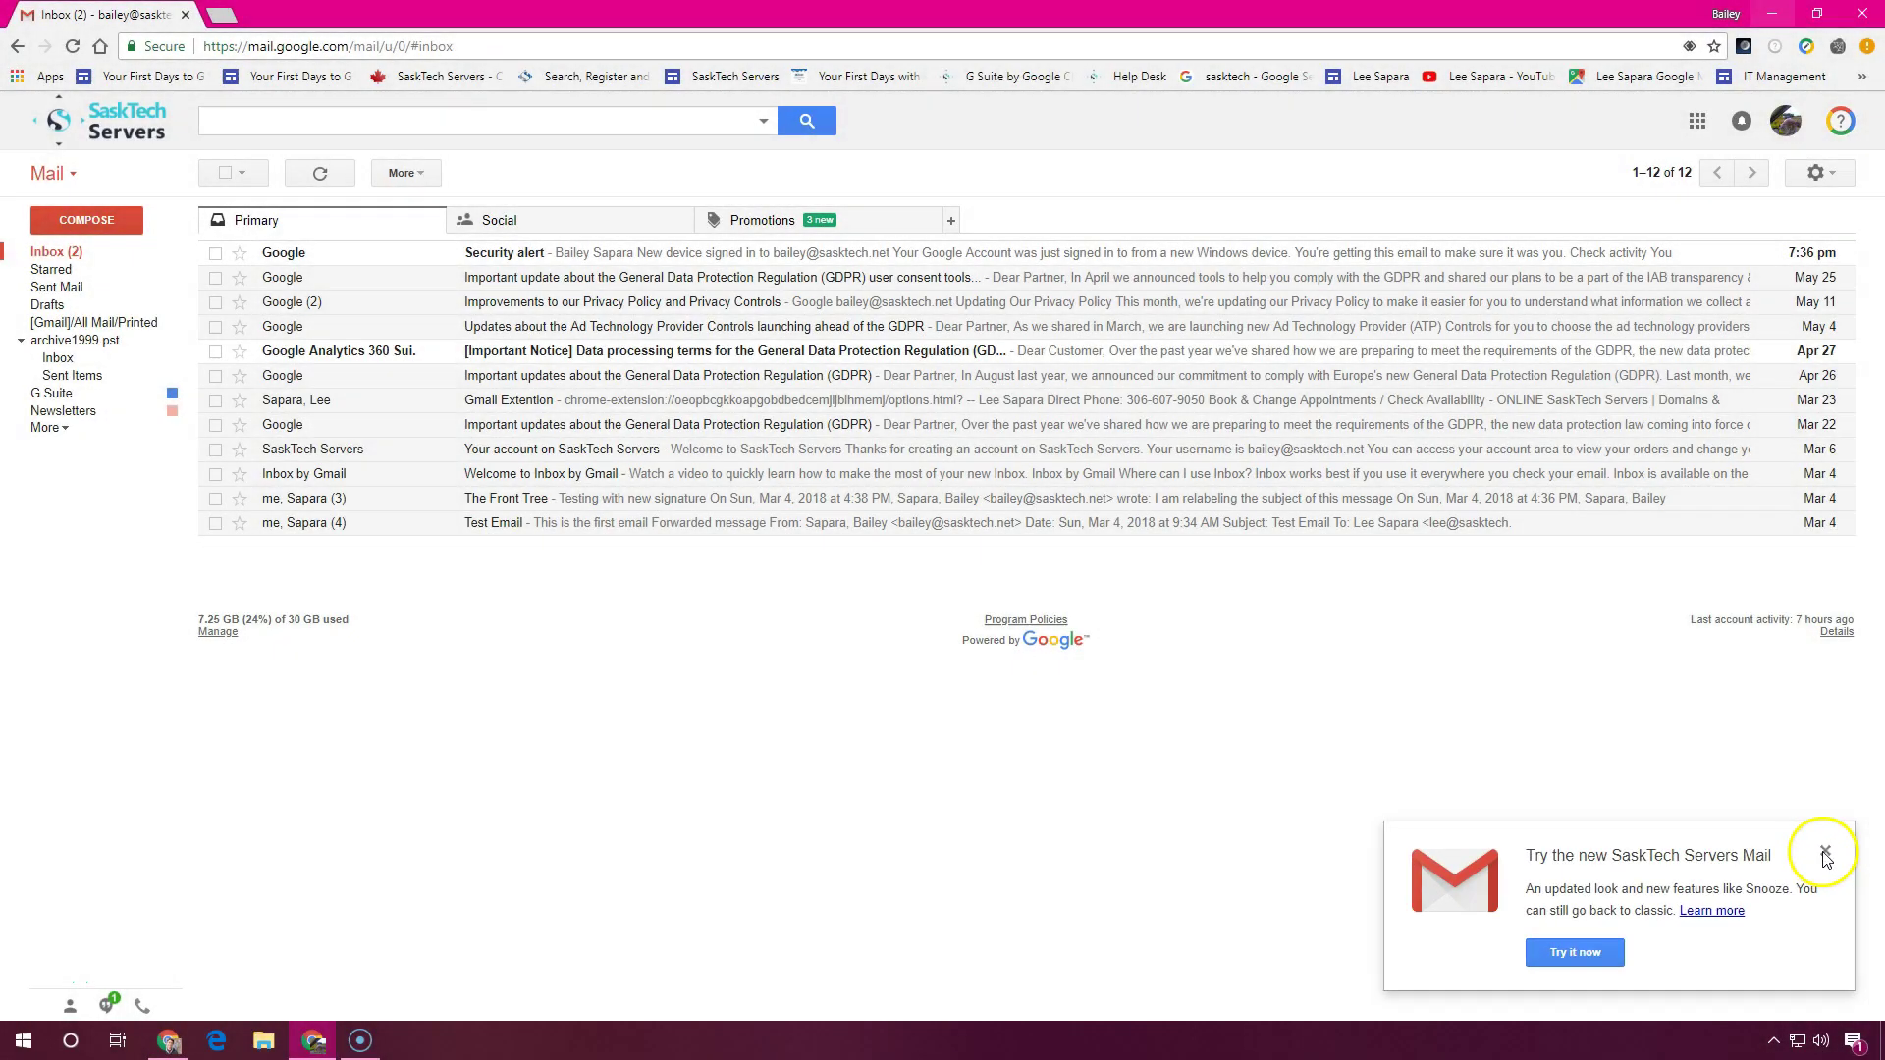
Switch Gmail to the new SaskTech Servers Mail design from the settings menu
left_click(1814, 175)
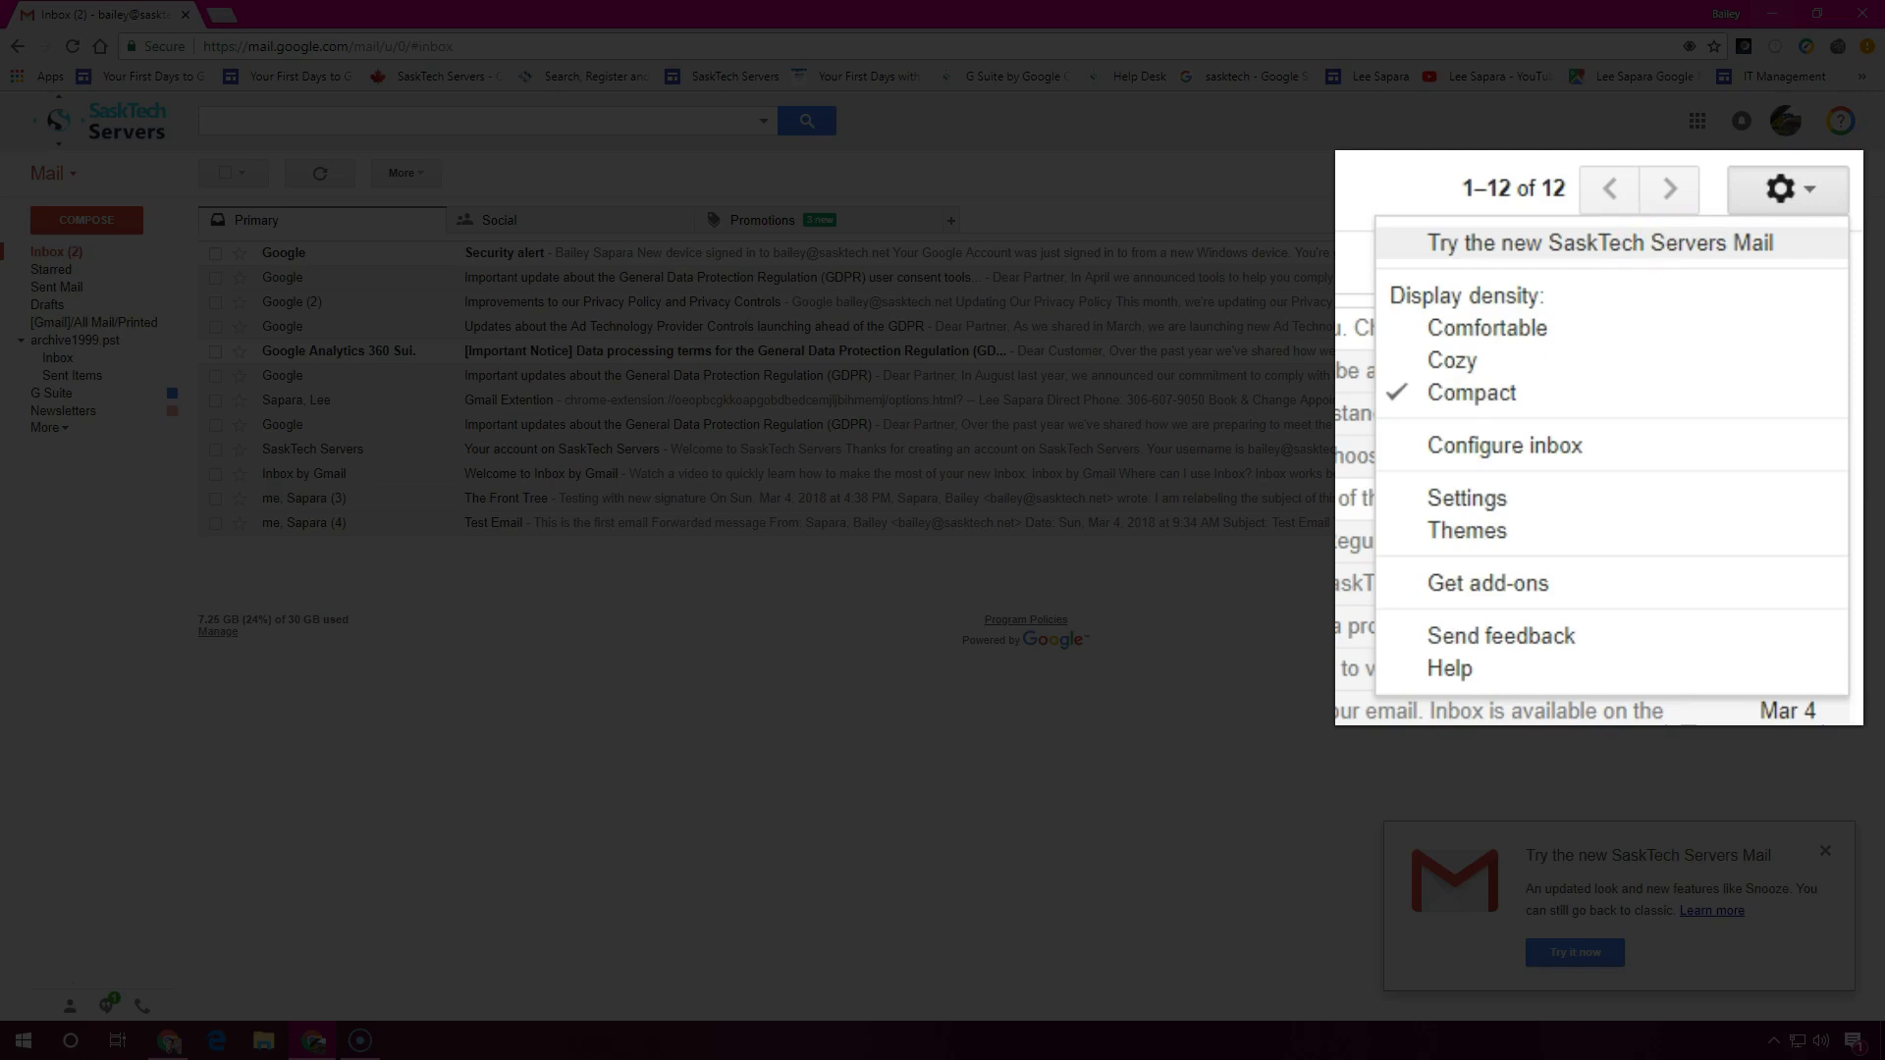
left_click(1674, 238)
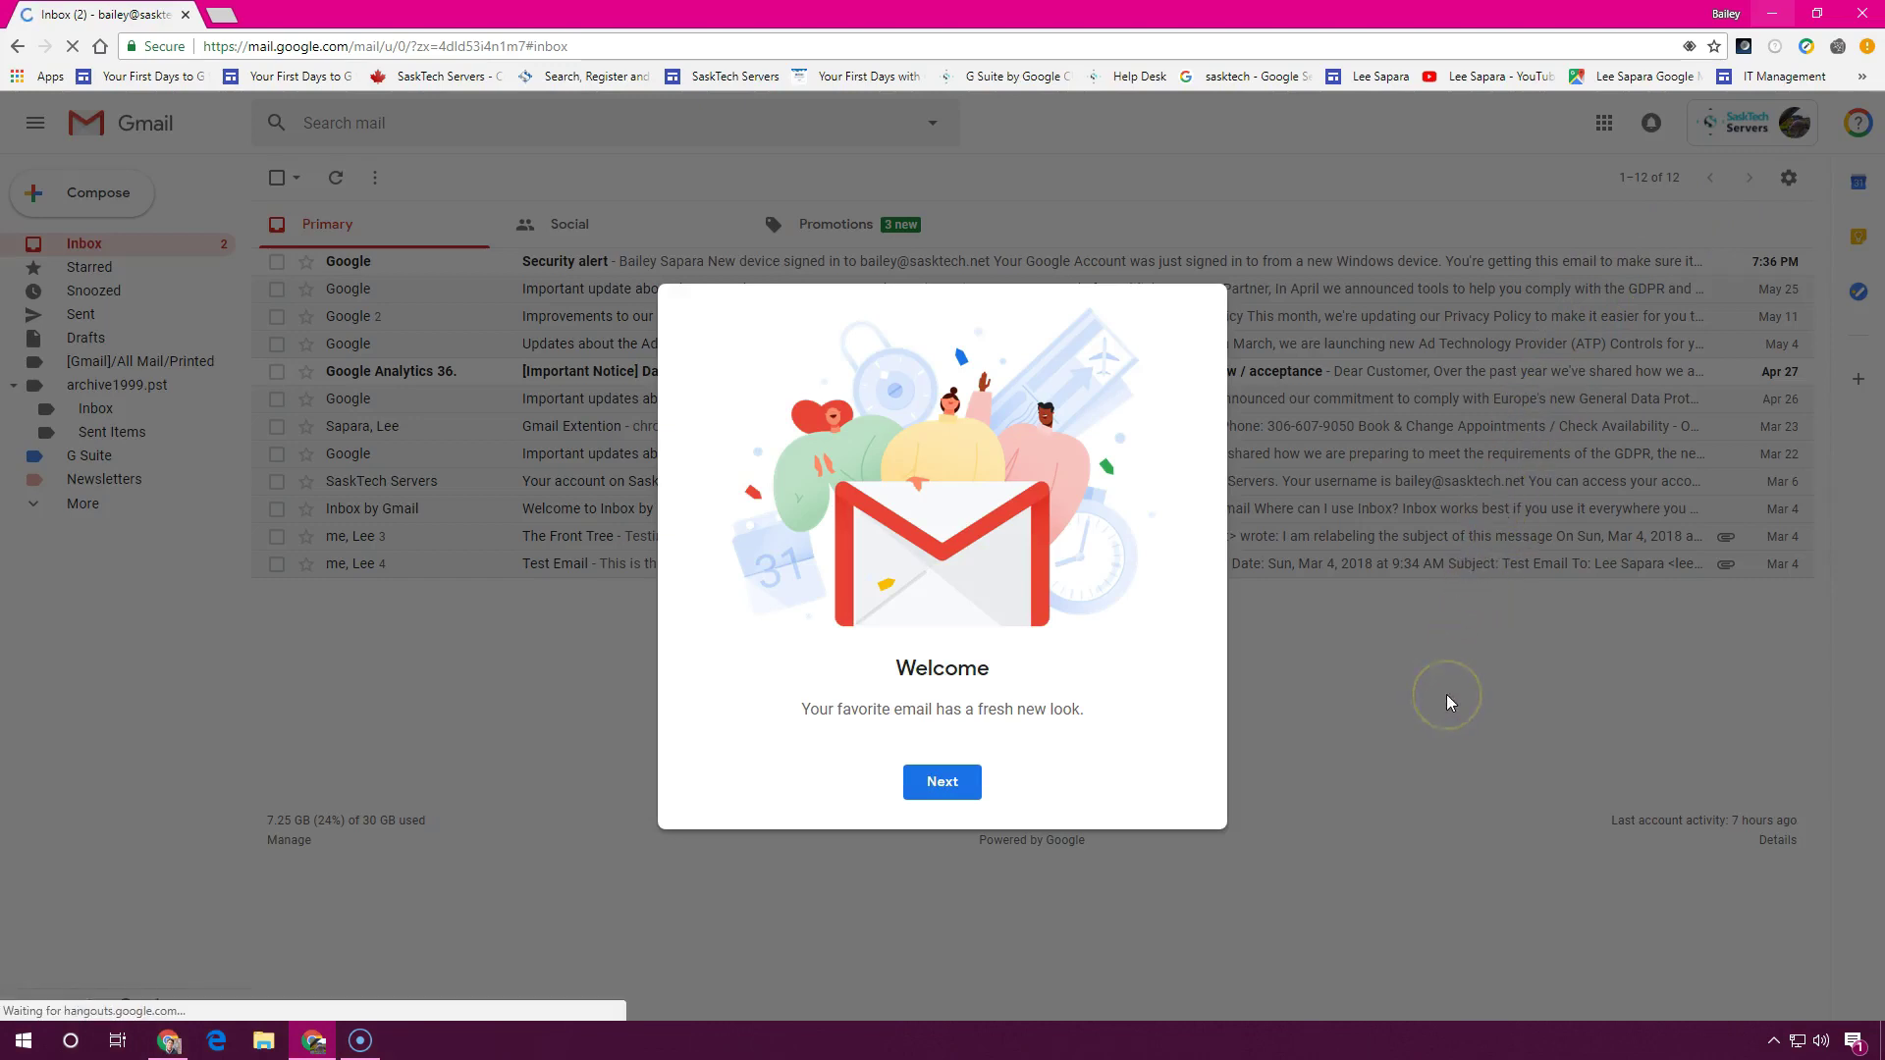
Move past the welcome intro and preview the Comfortable, Compact and Default densities, confirming Compact
left_click(962, 792)
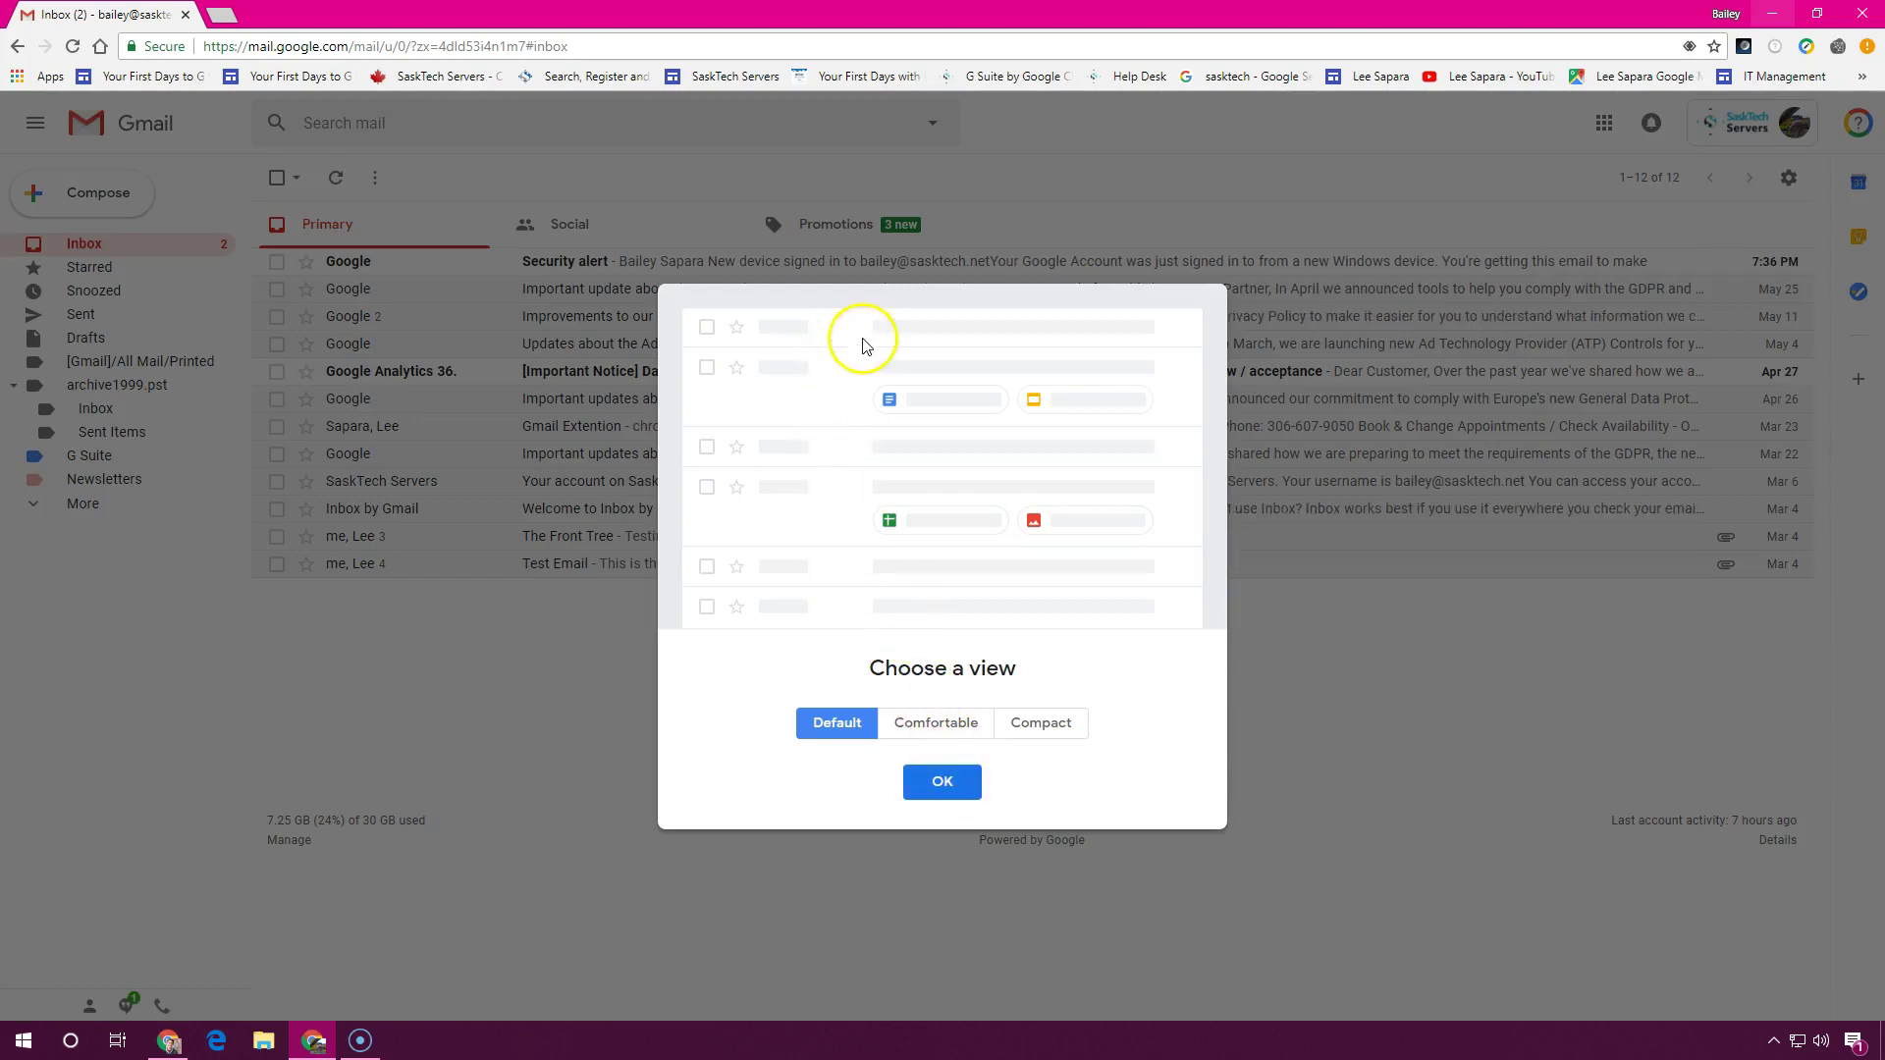
left_click(940, 731)
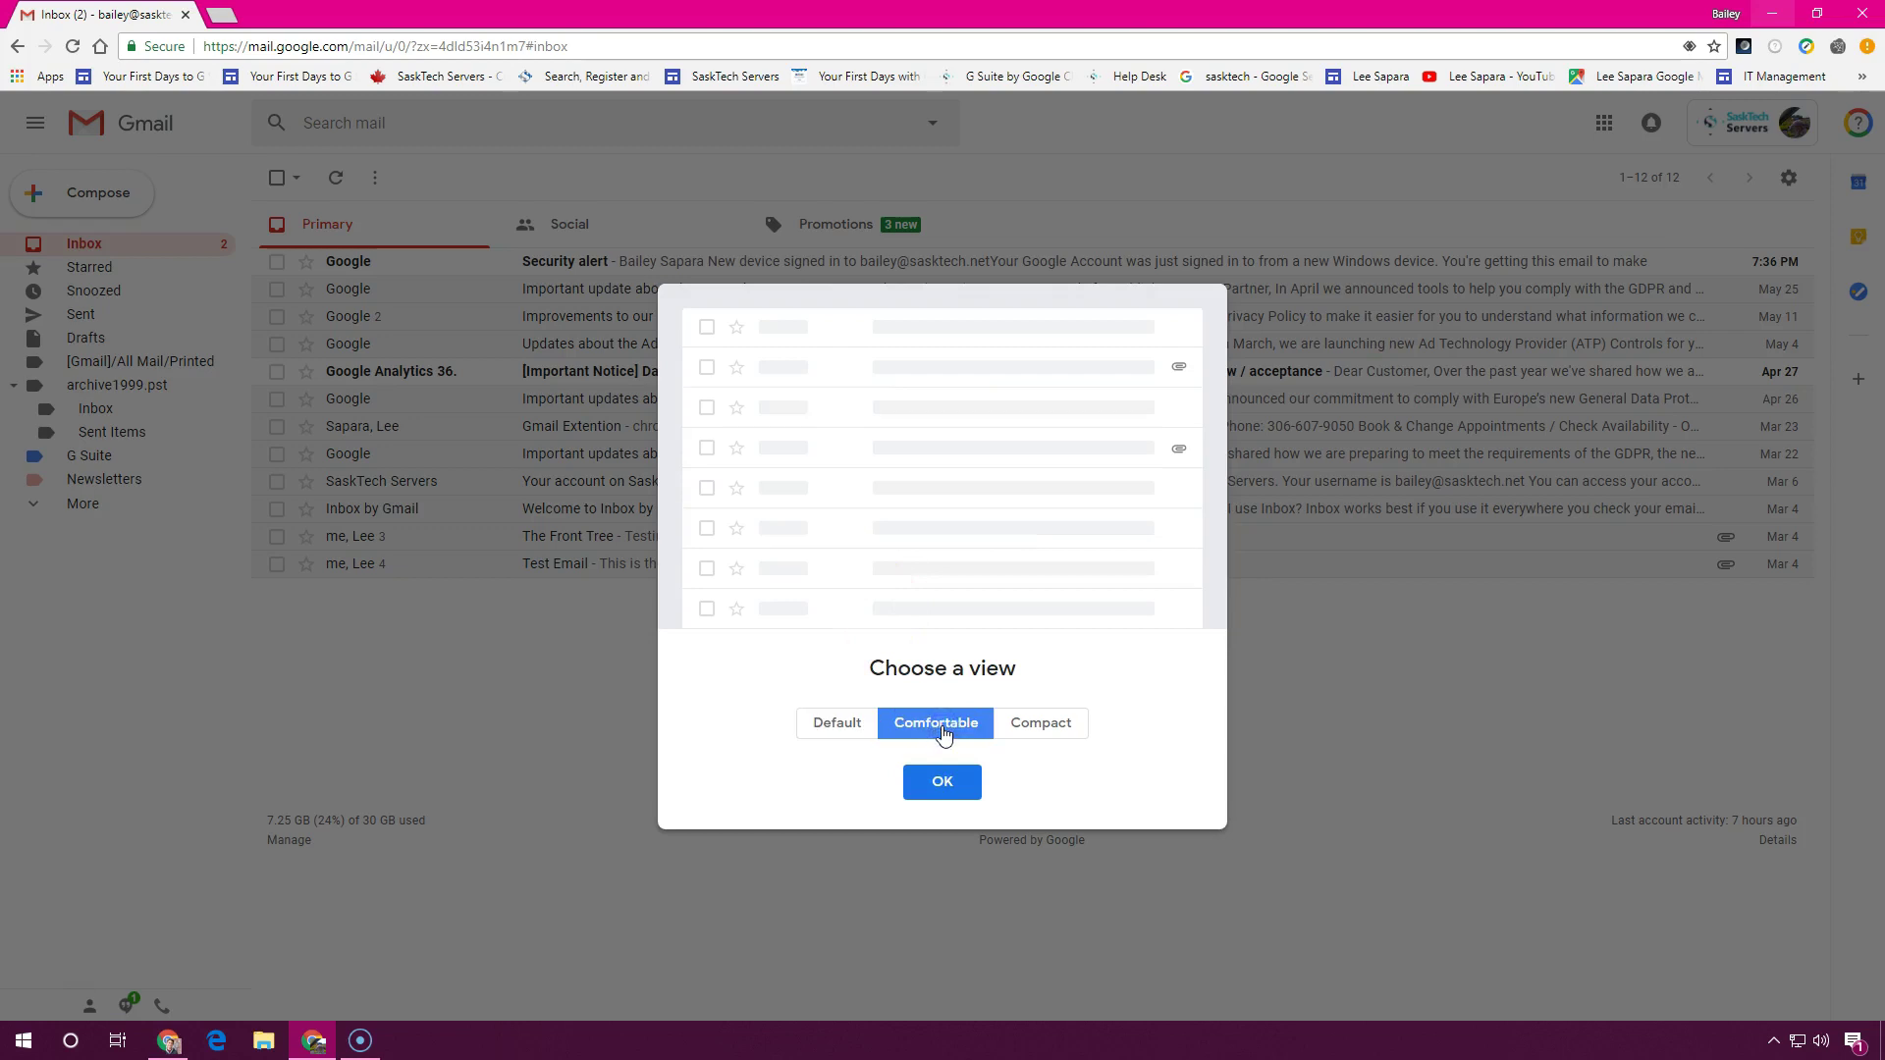
left_click(1026, 729)
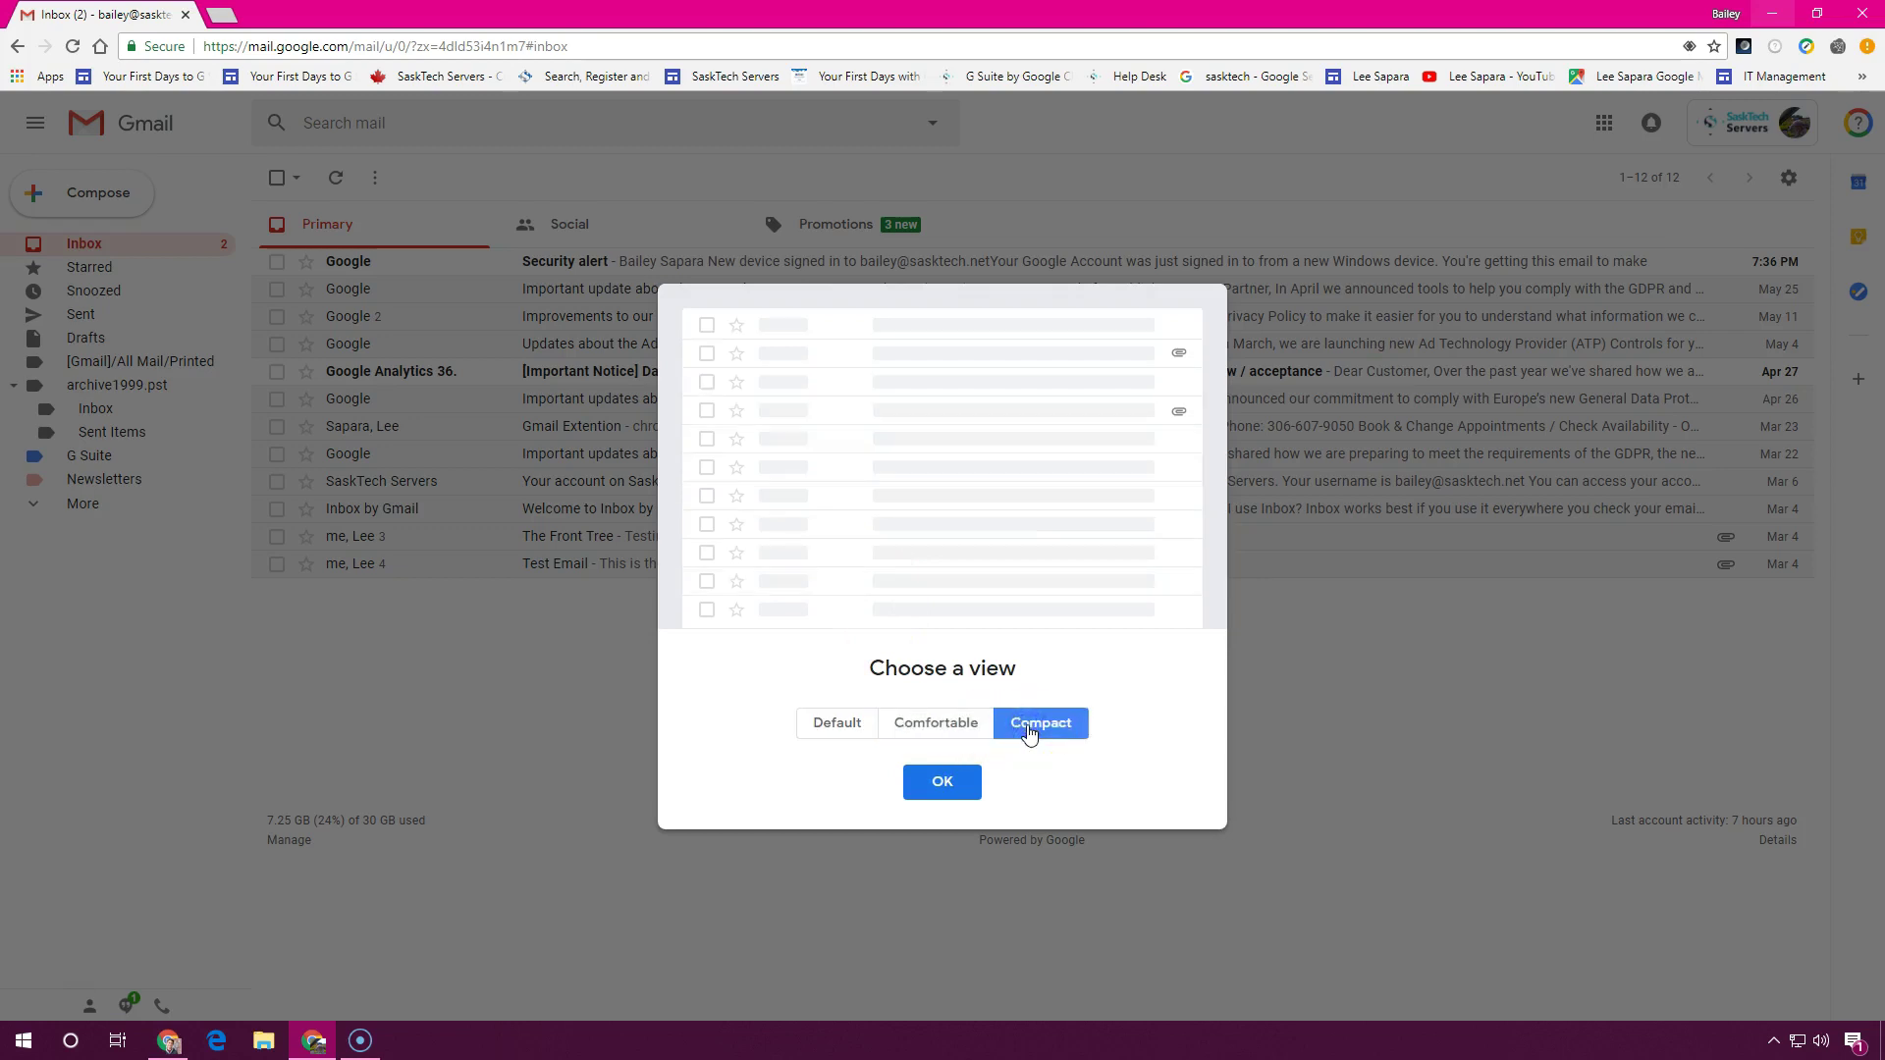
left_click(841, 728)
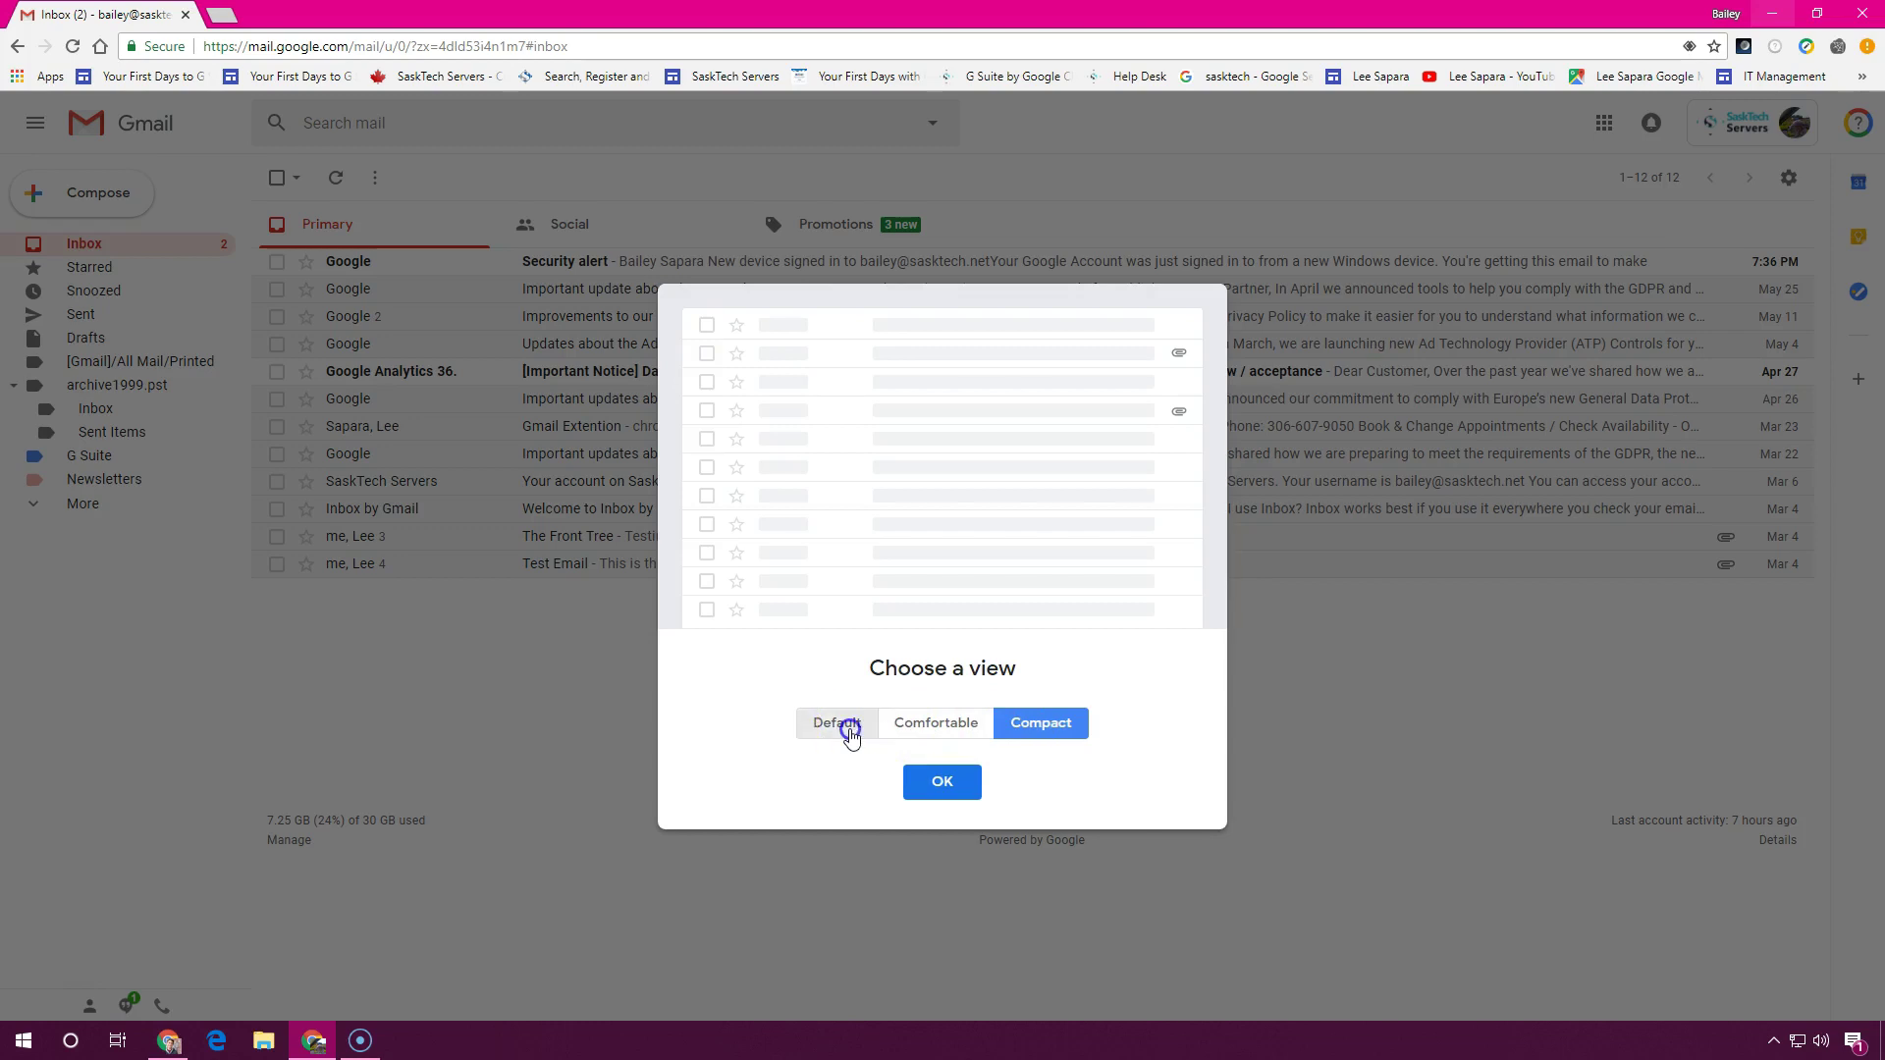
left_click(934, 731)
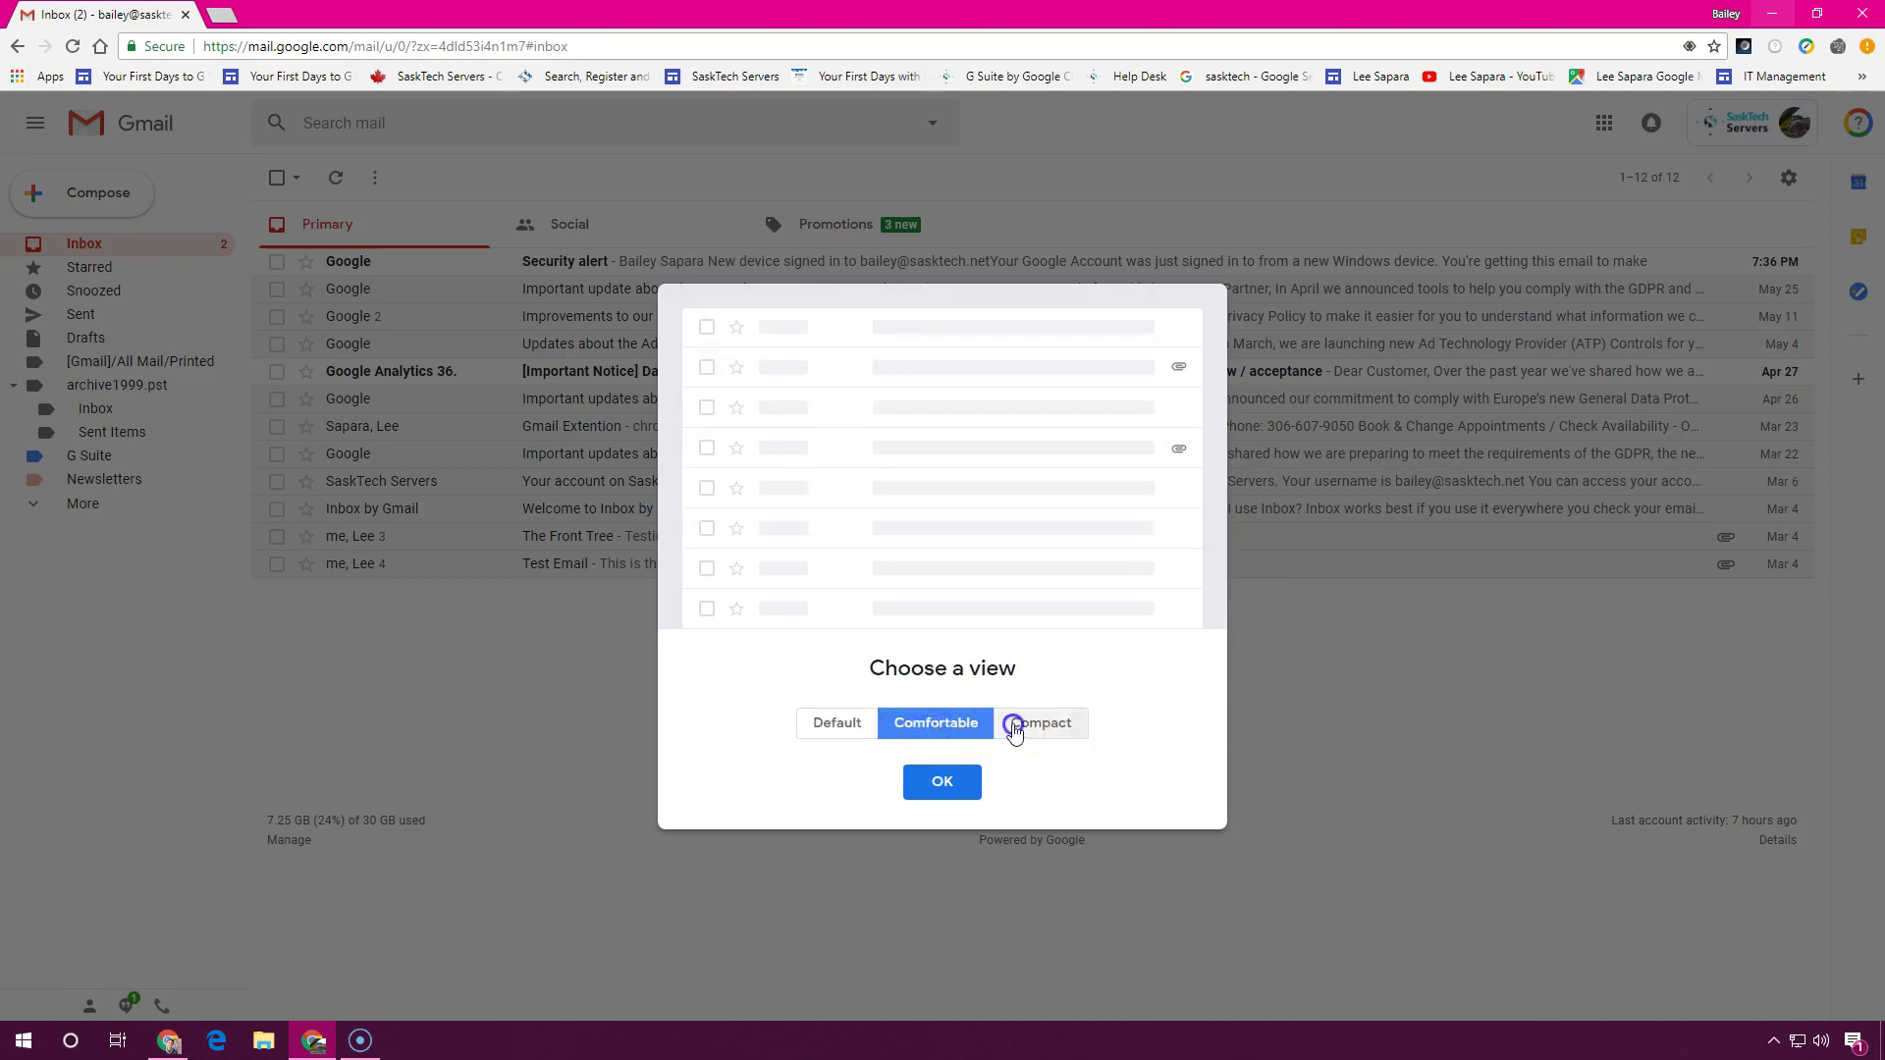
left_click(1011, 738)
left_click(957, 782)
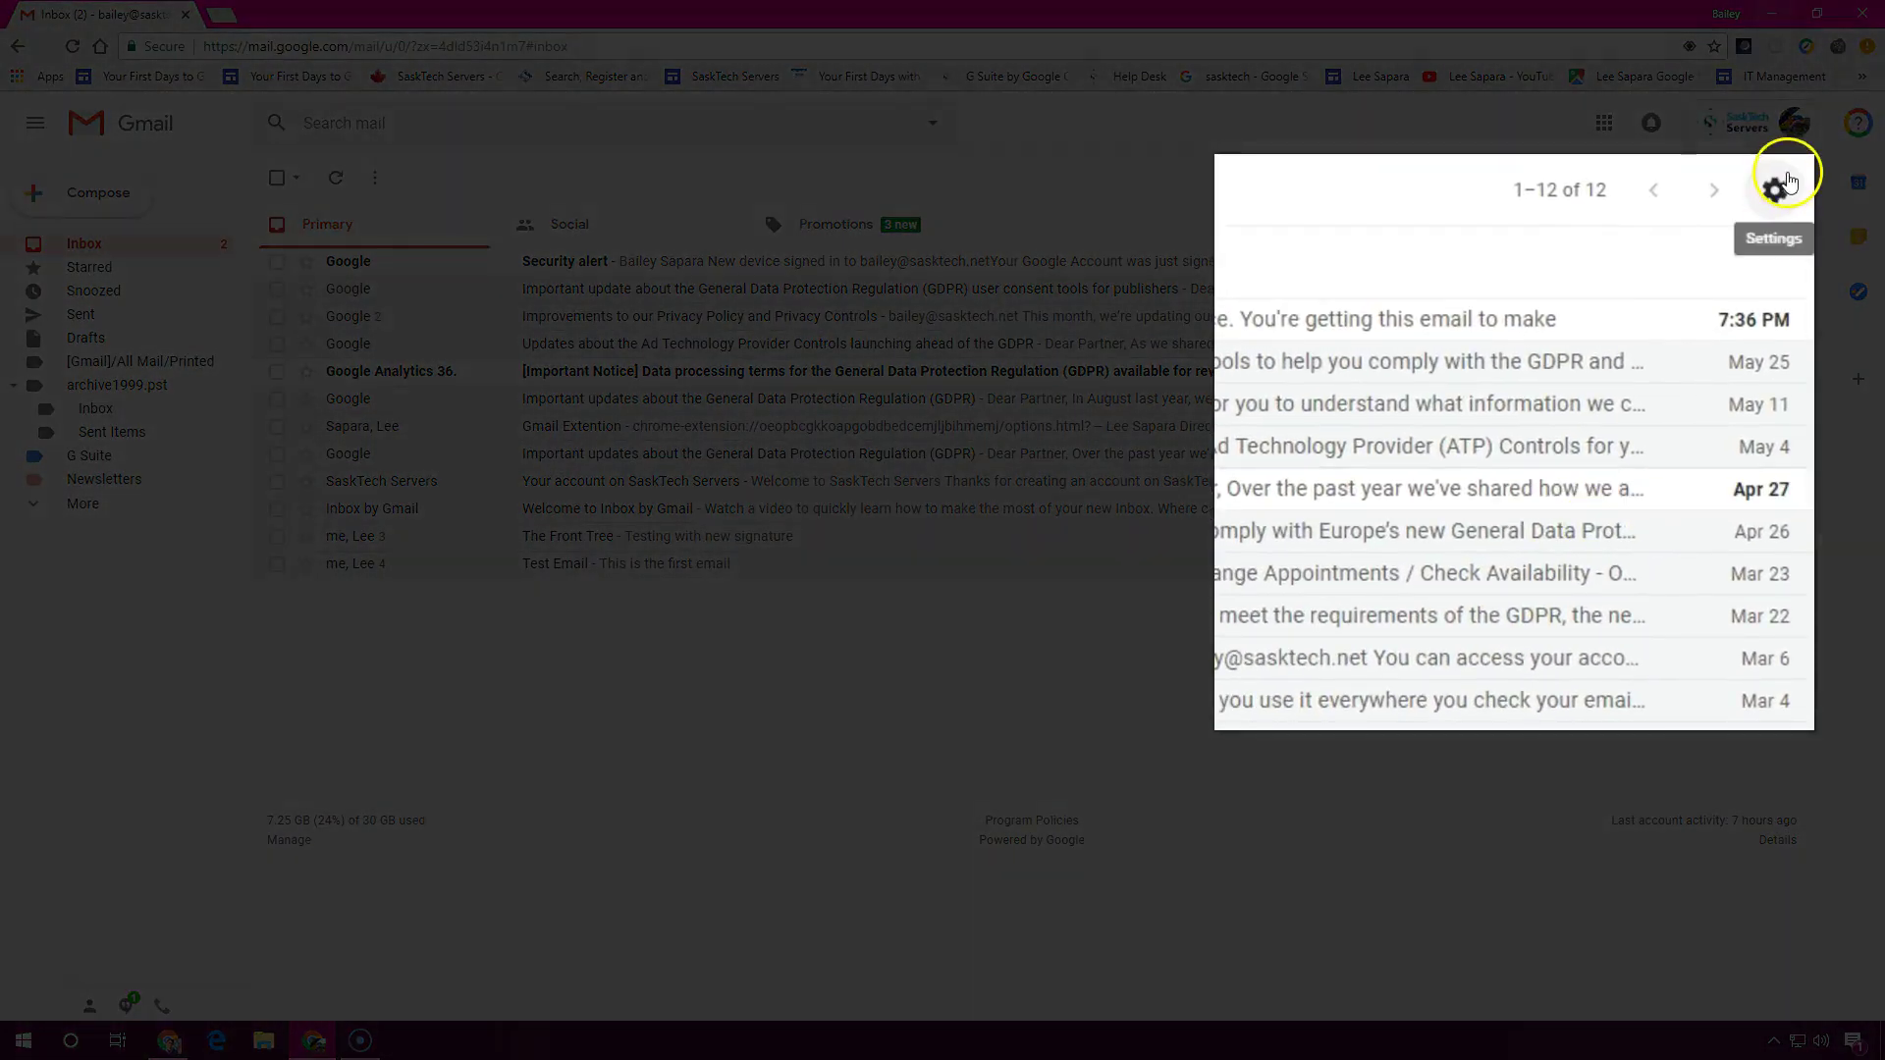
Reopen Display density from settings and switch the inbox to Default
left_click(1789, 178)
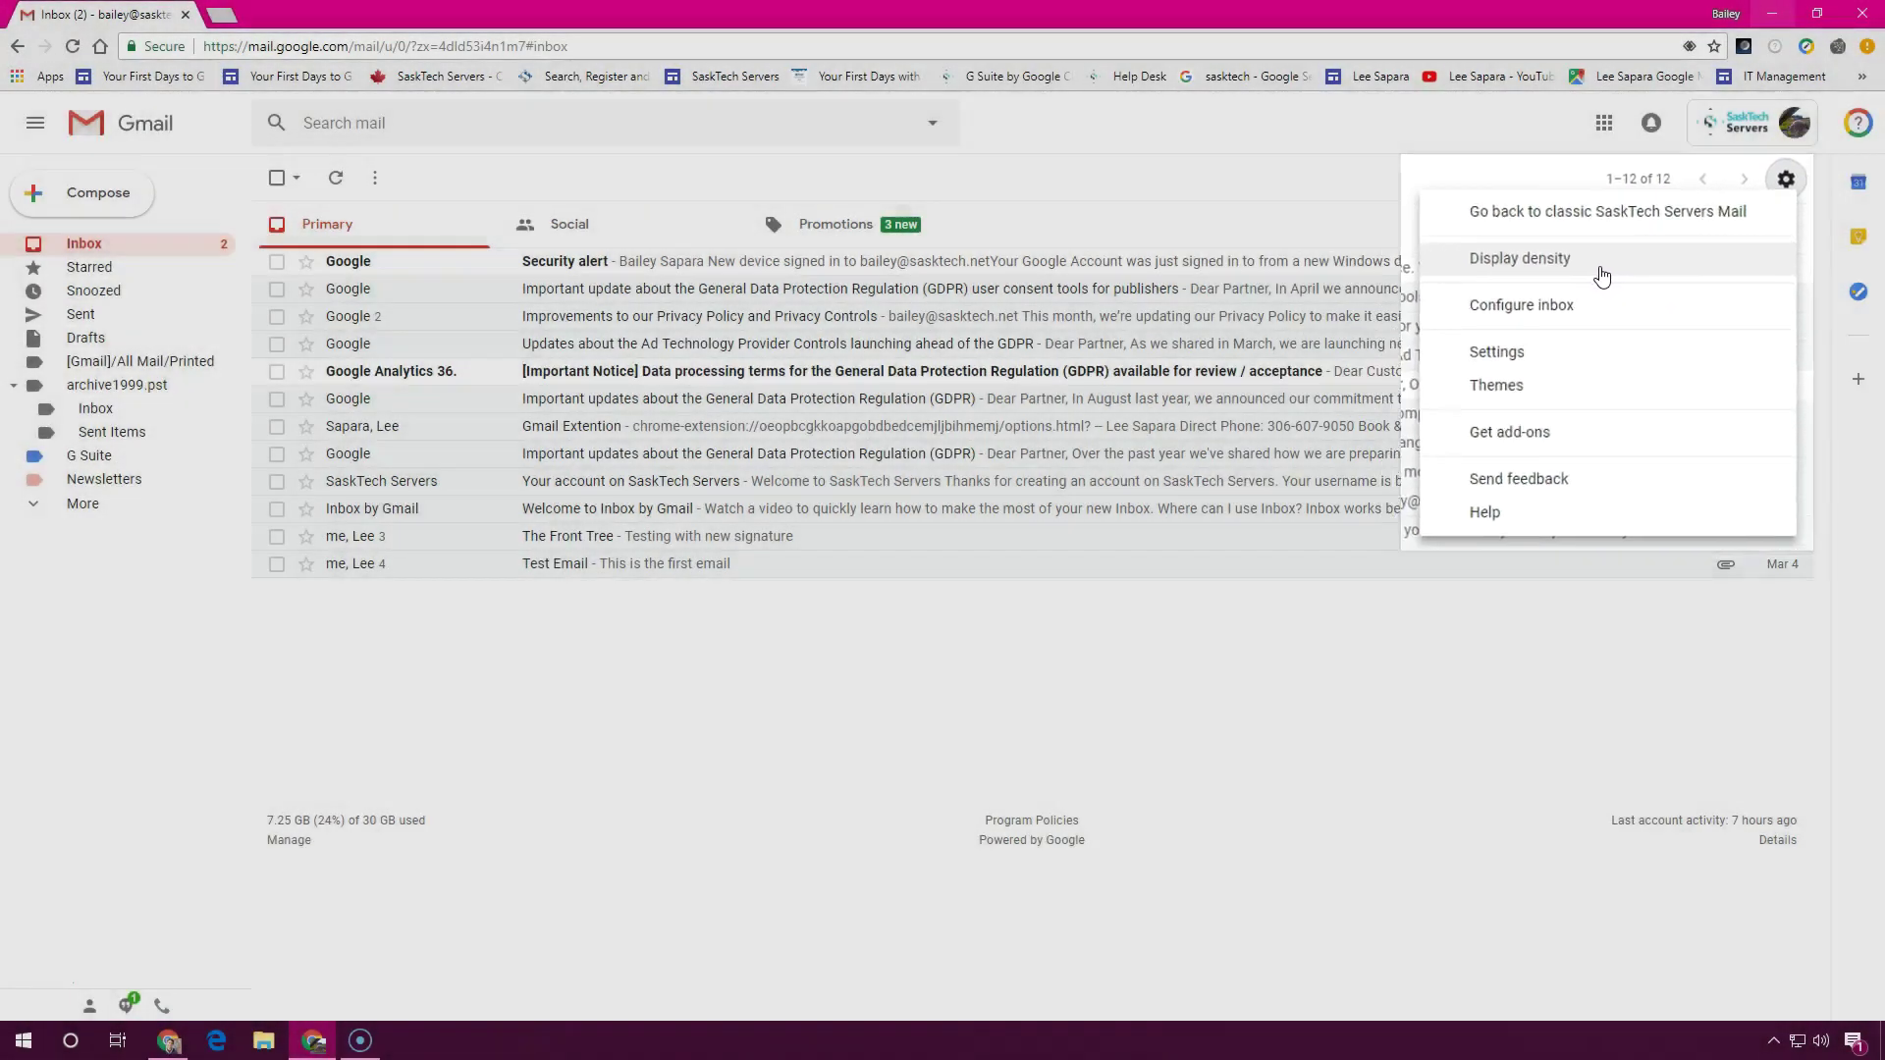
left_click(1615, 260)
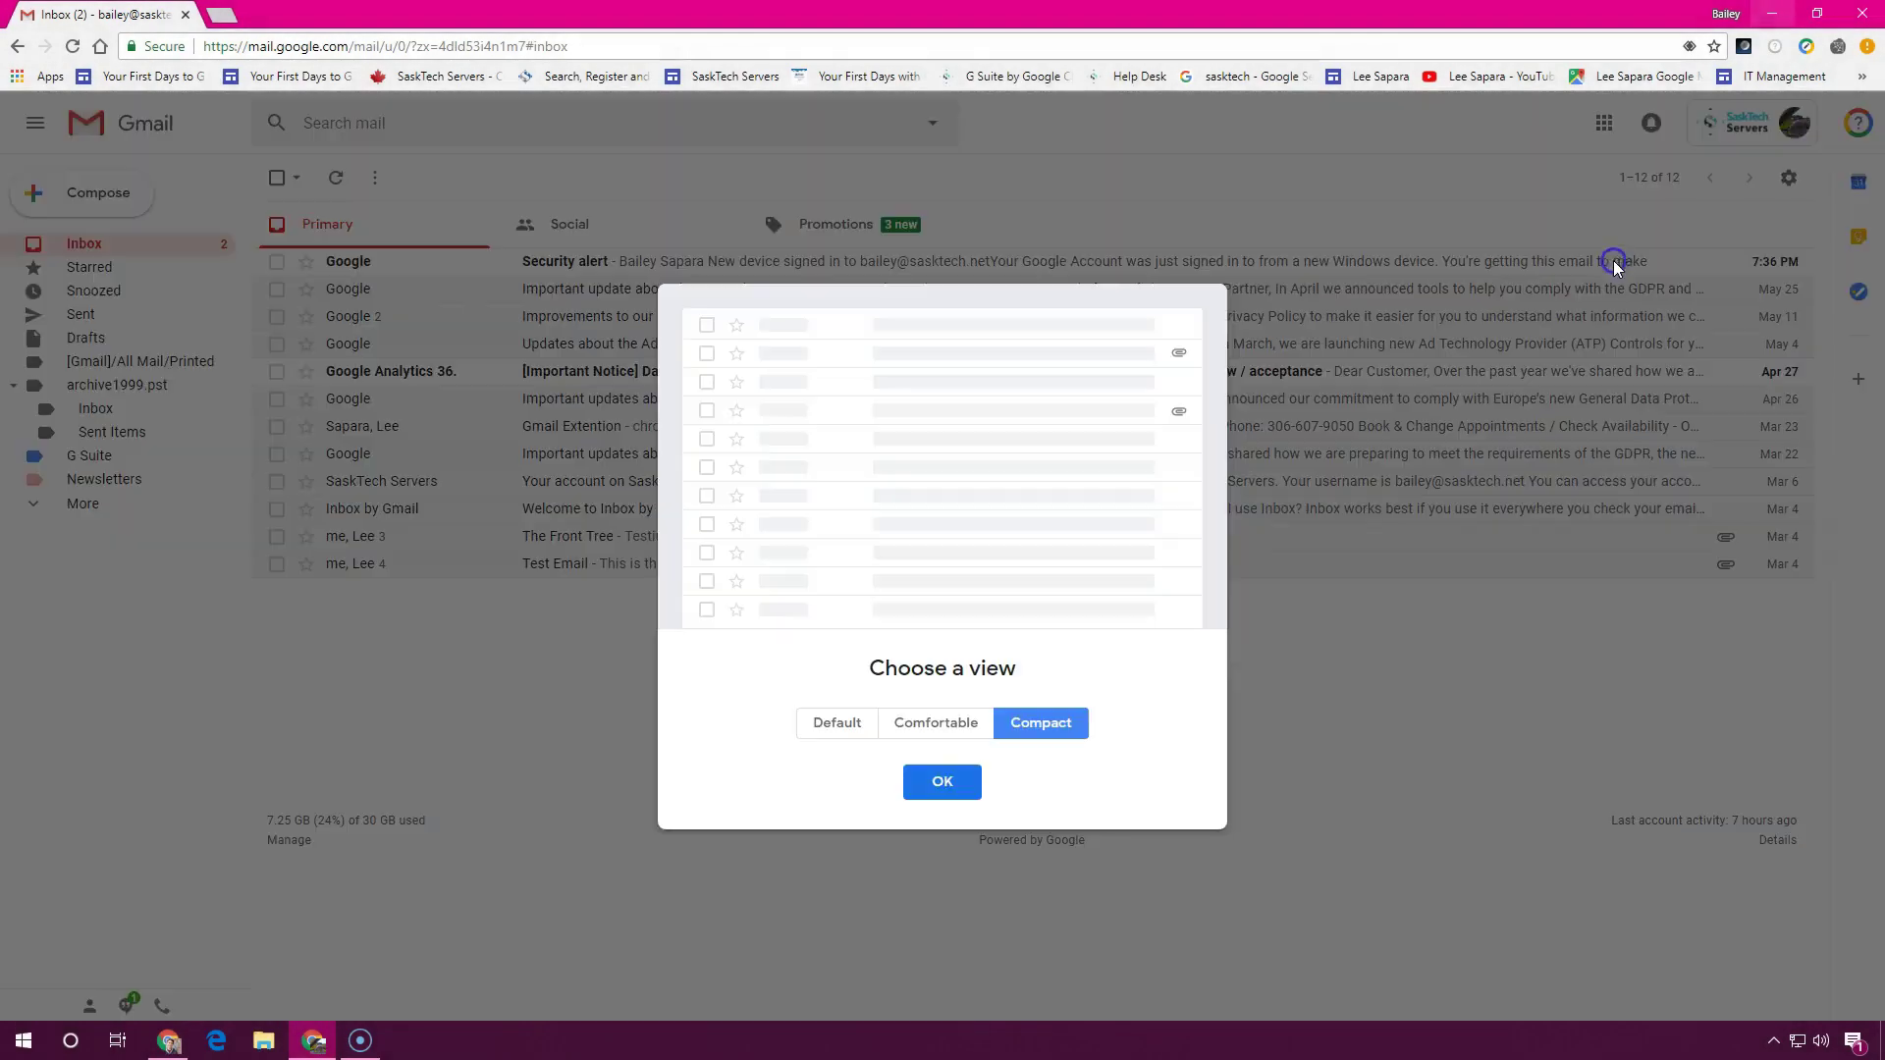
left_click(925, 731)
left_click(829, 727)
left_click(938, 779)
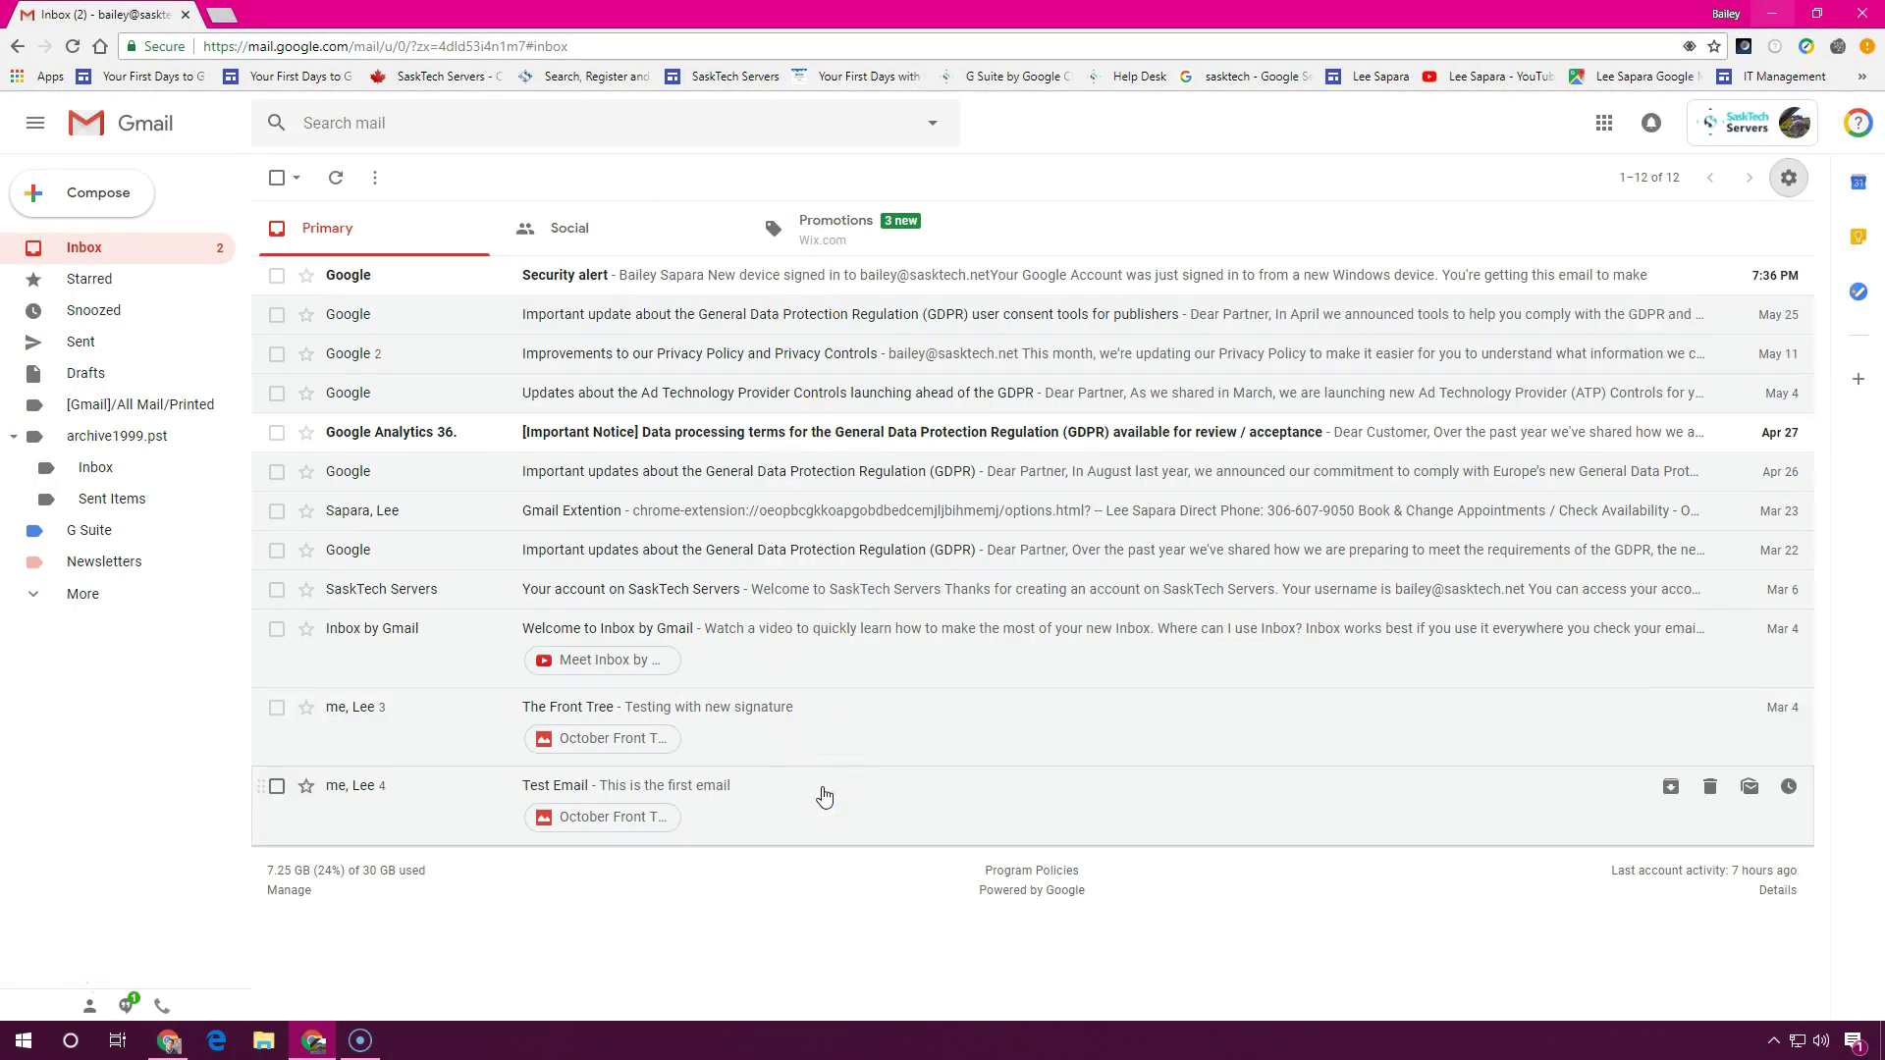
Archive the Security alert and three top conversations, then snooze Gmail Extention until tomorrow
left_click(825, 277)
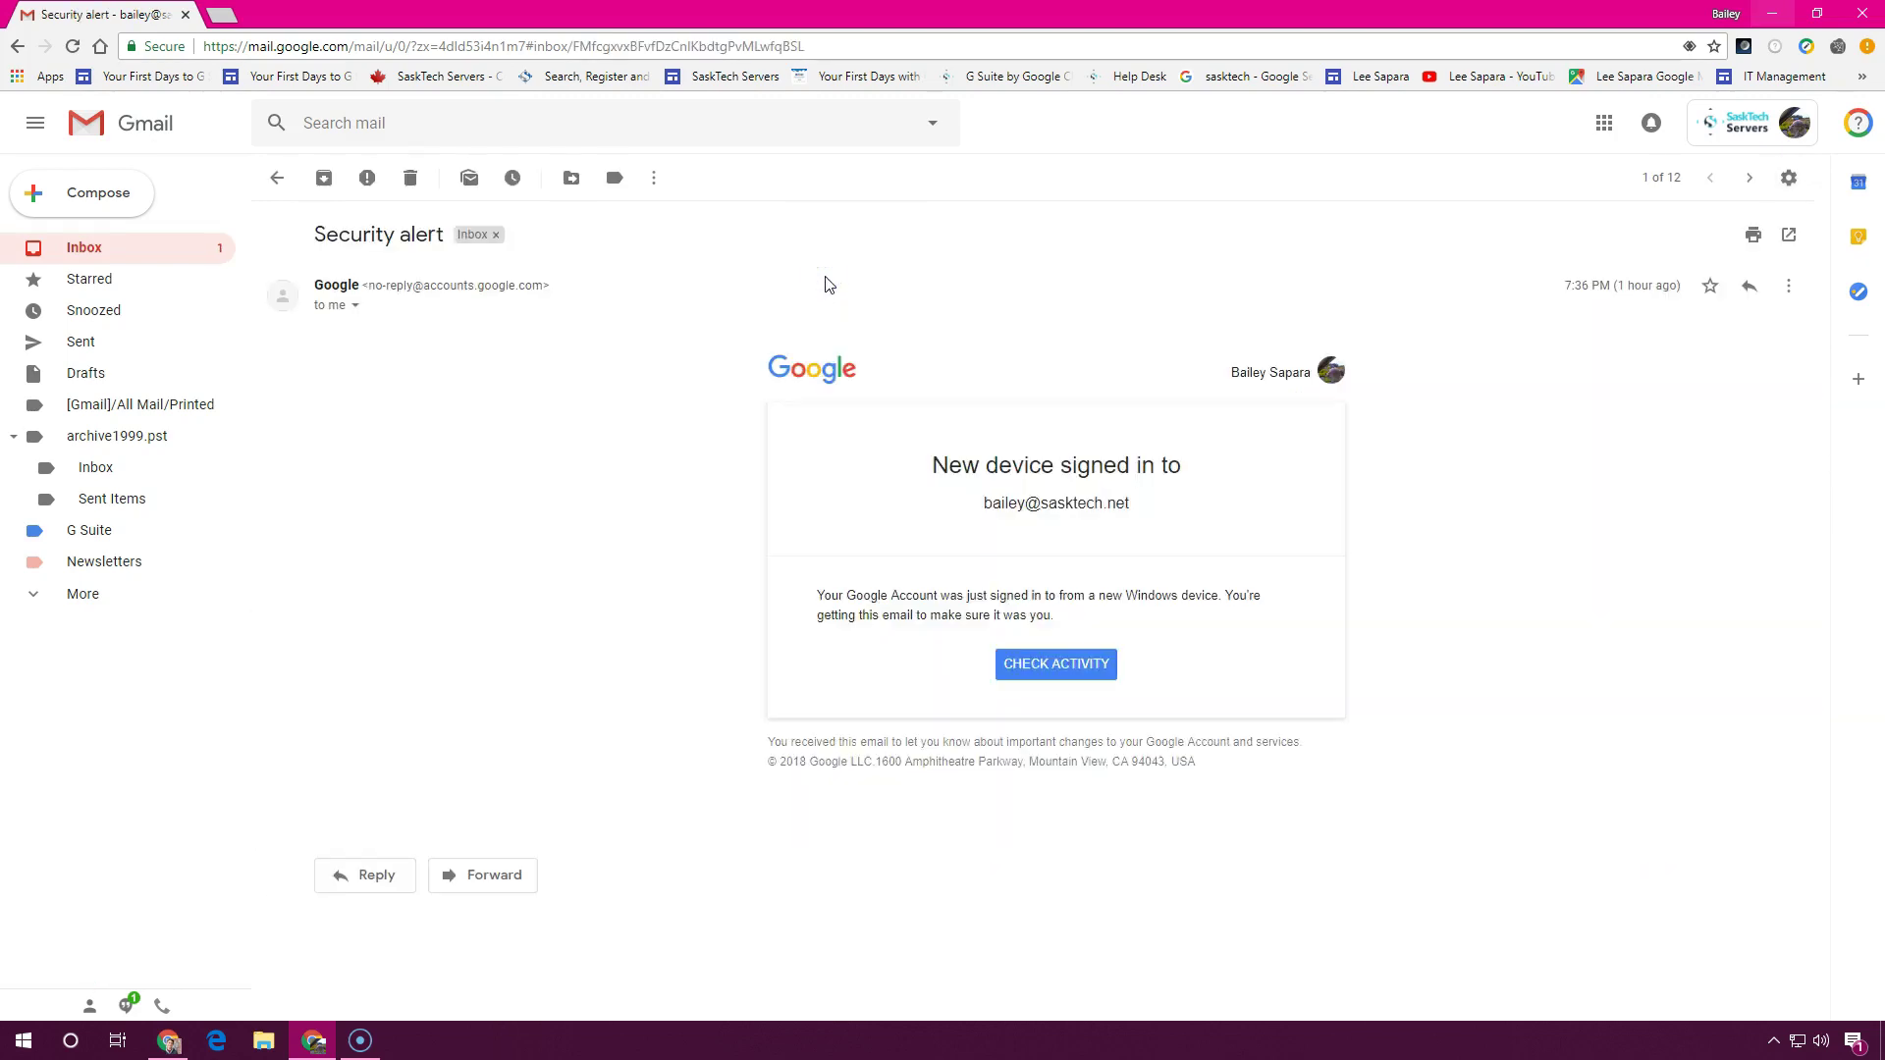
left_click(324, 177)
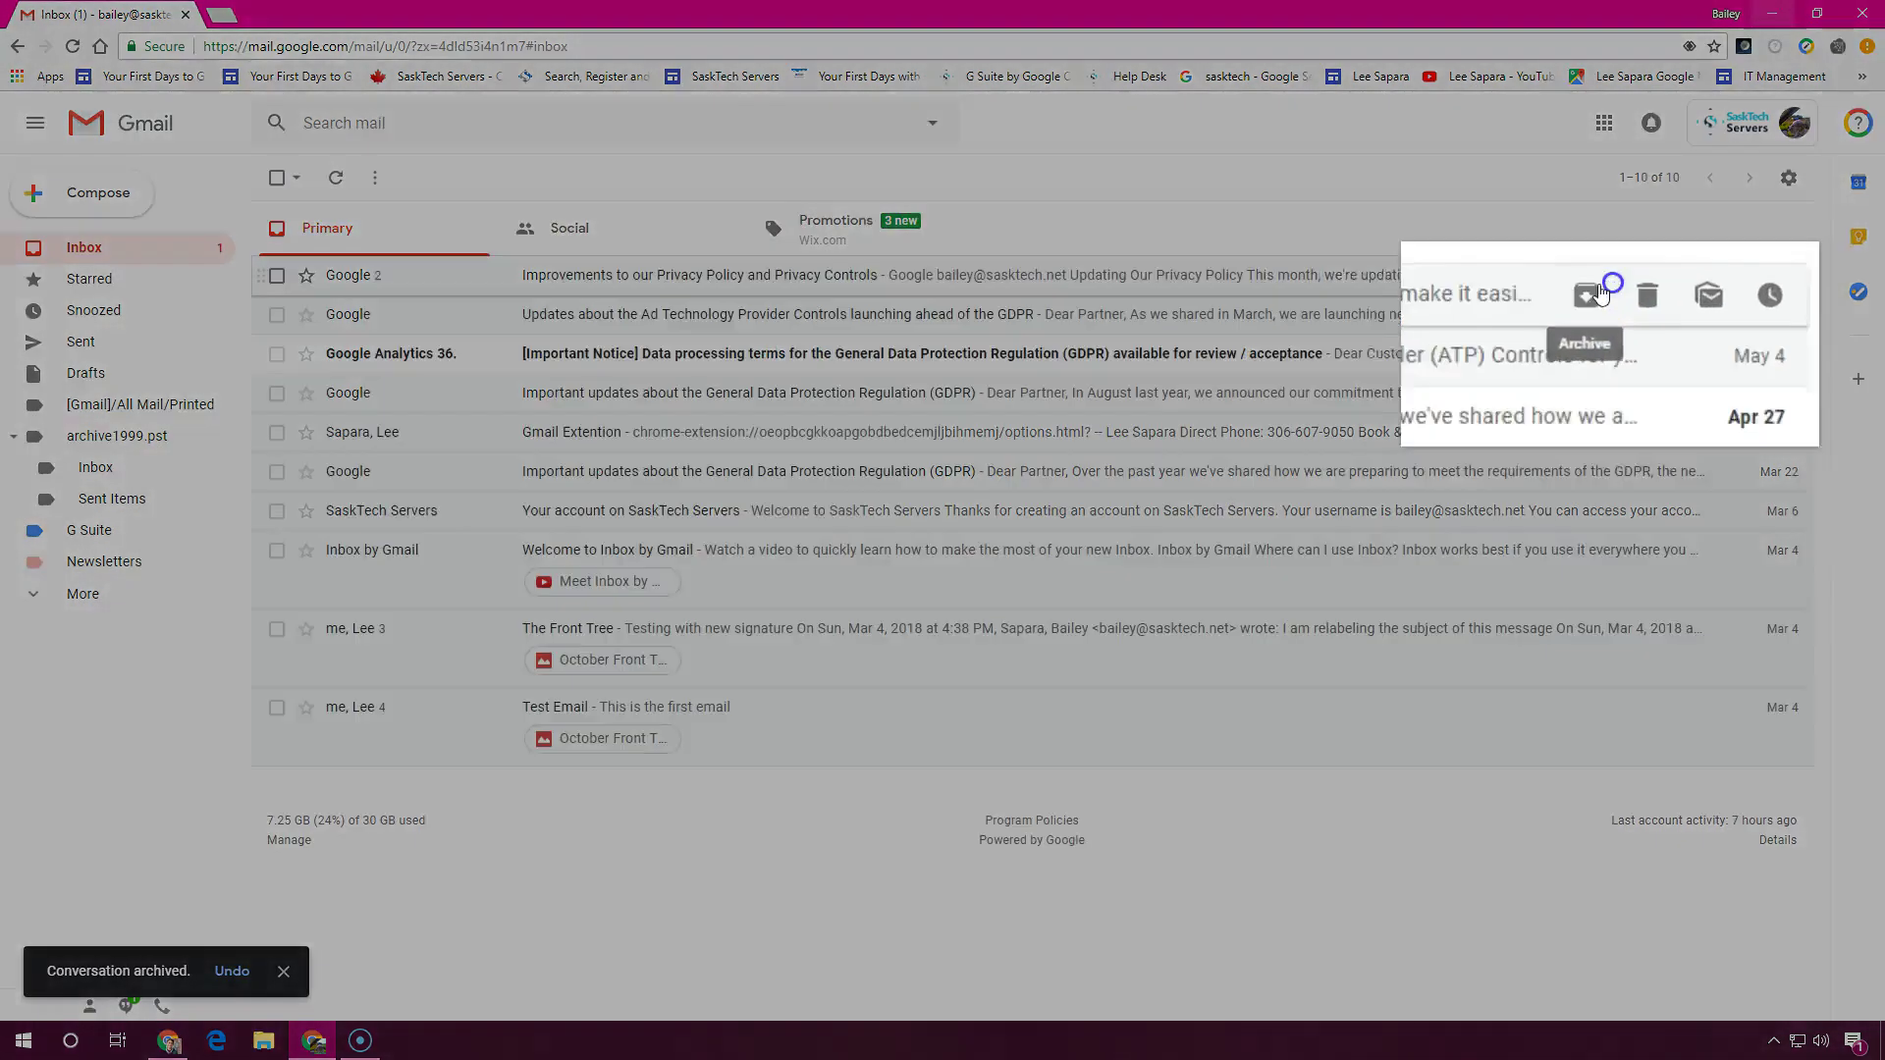
left_click(1668, 276)
left_click(1669, 276)
left_click(1669, 276)
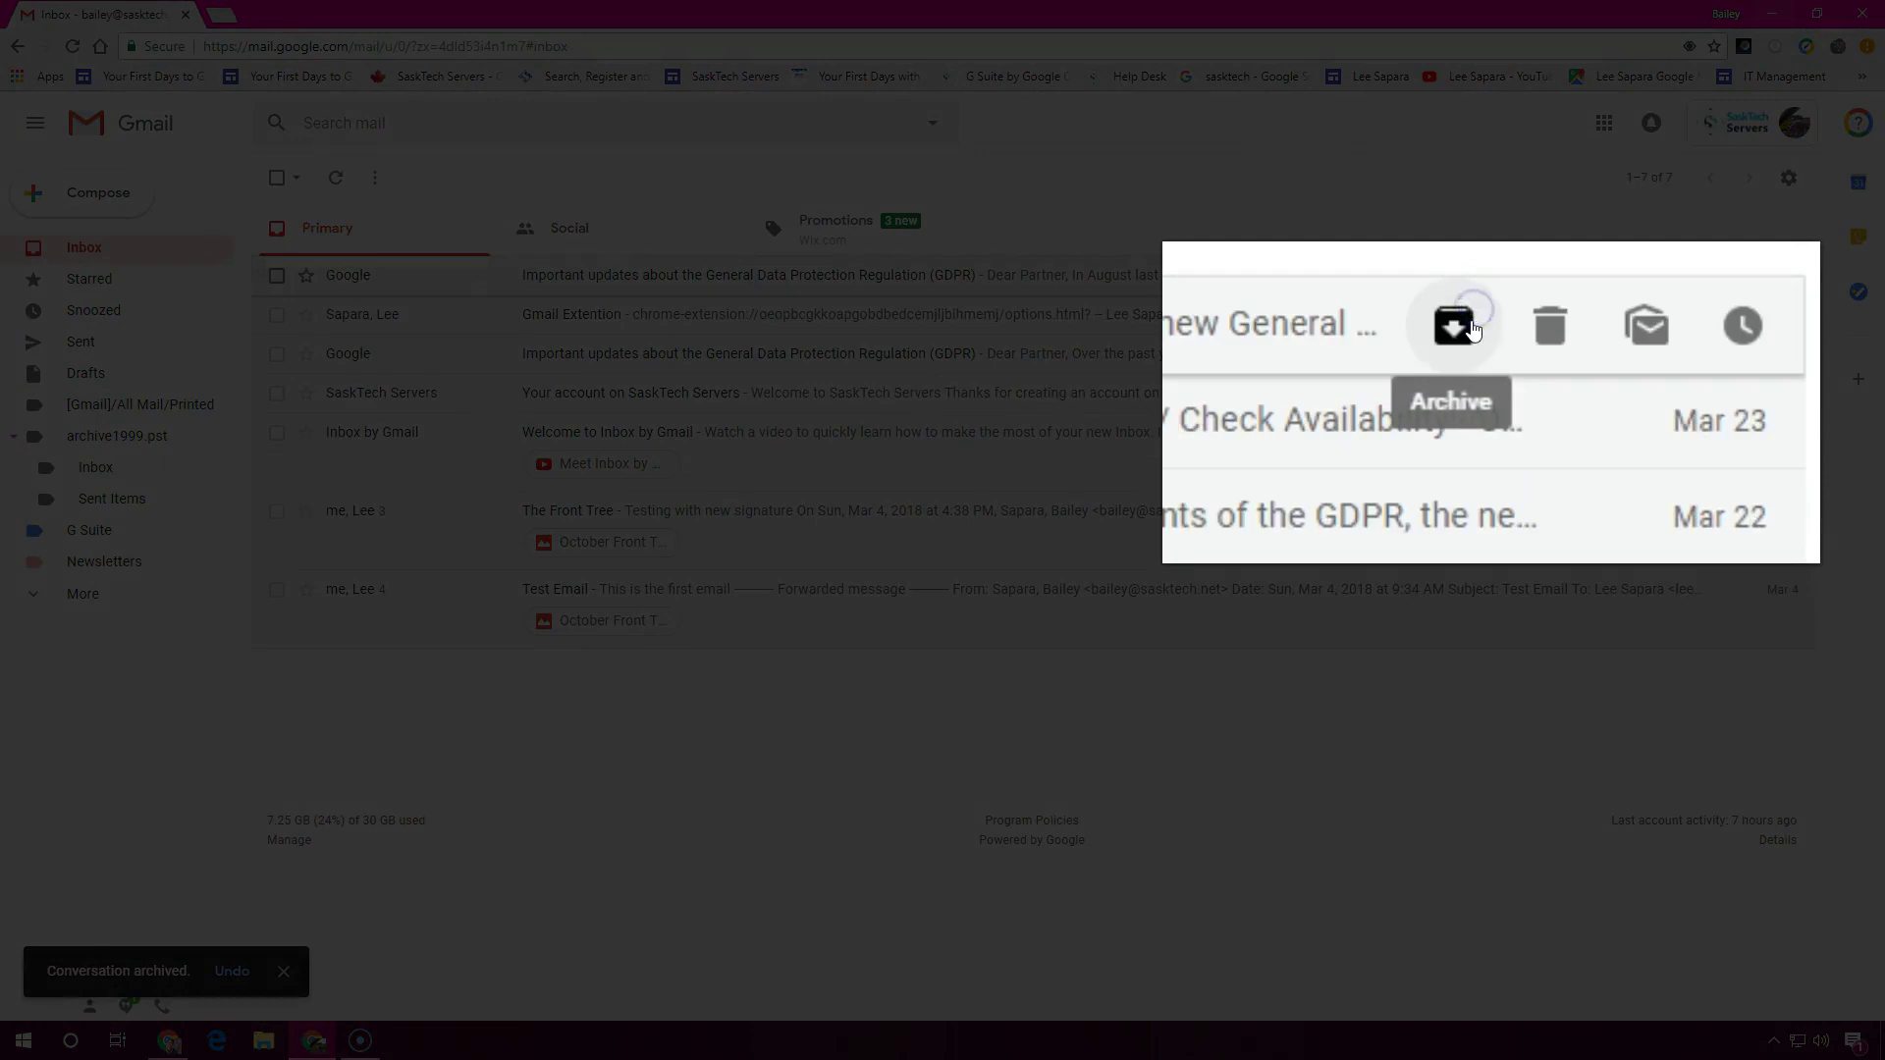
left_click(1668, 276)
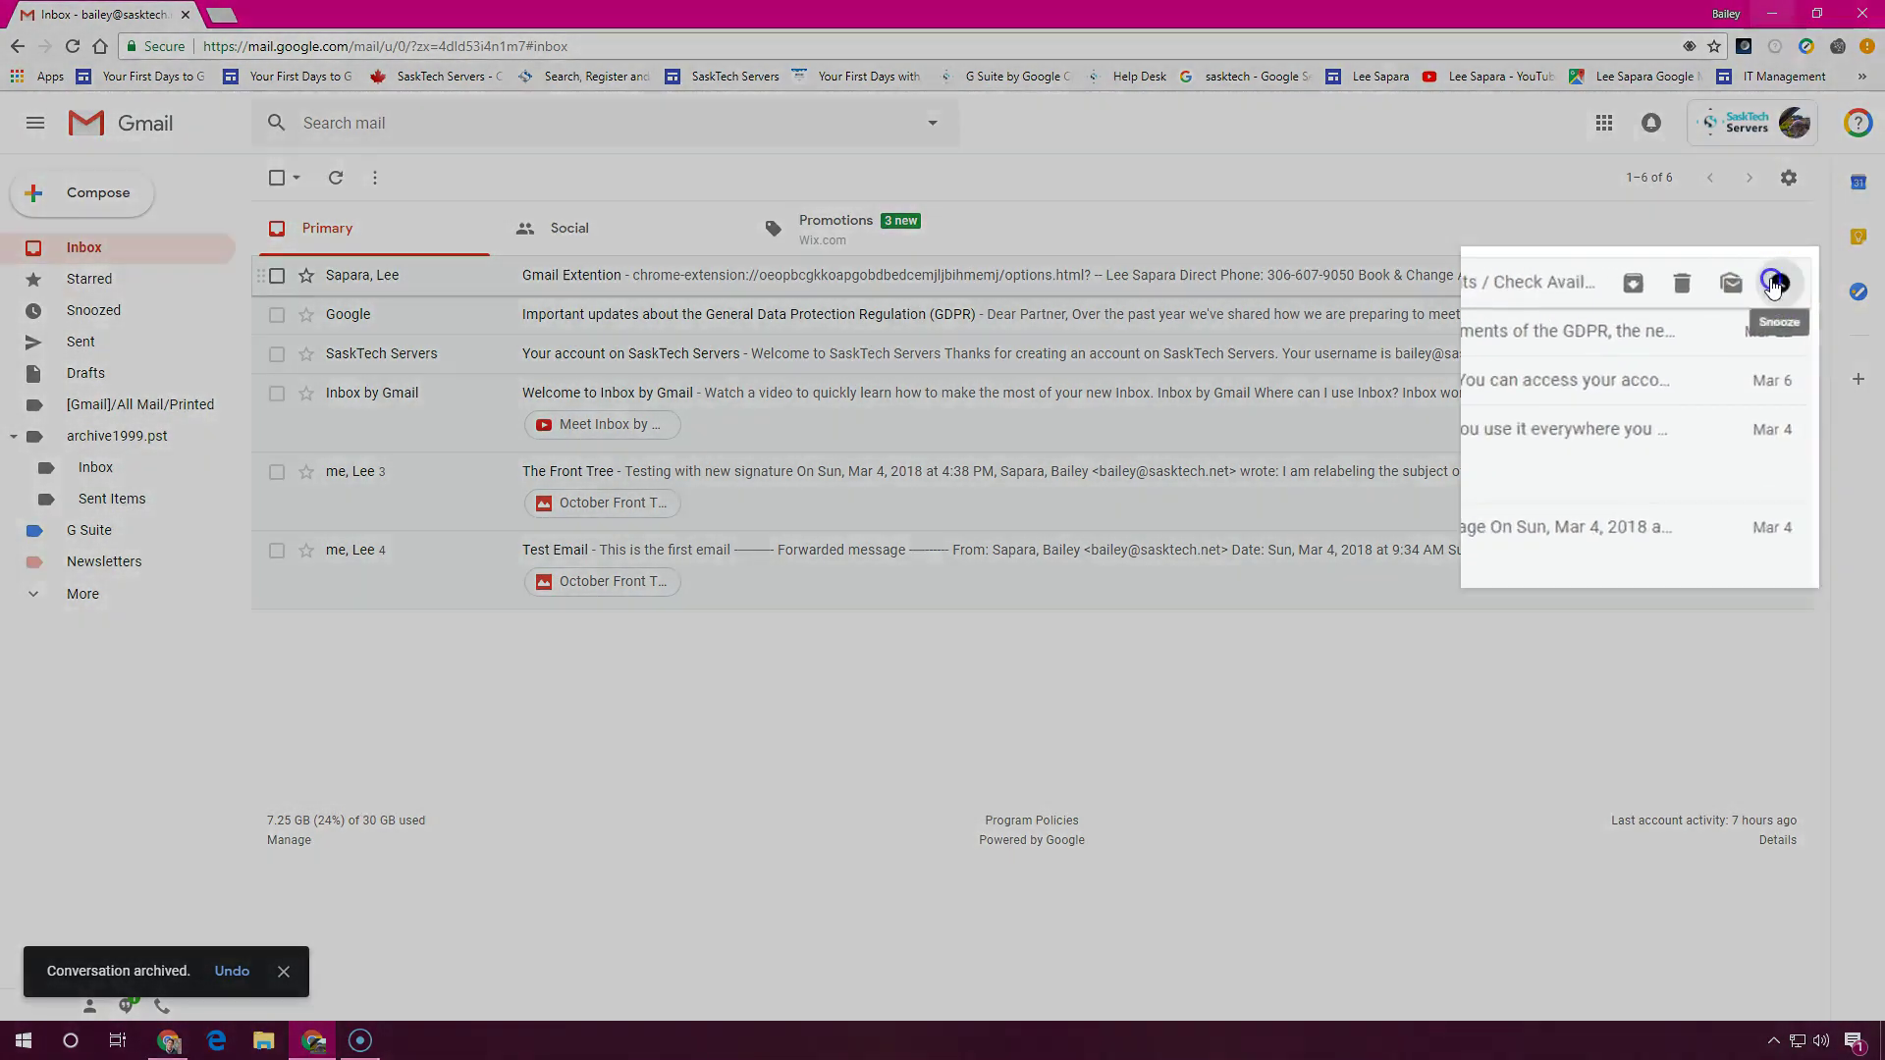
left_click(1788, 276)
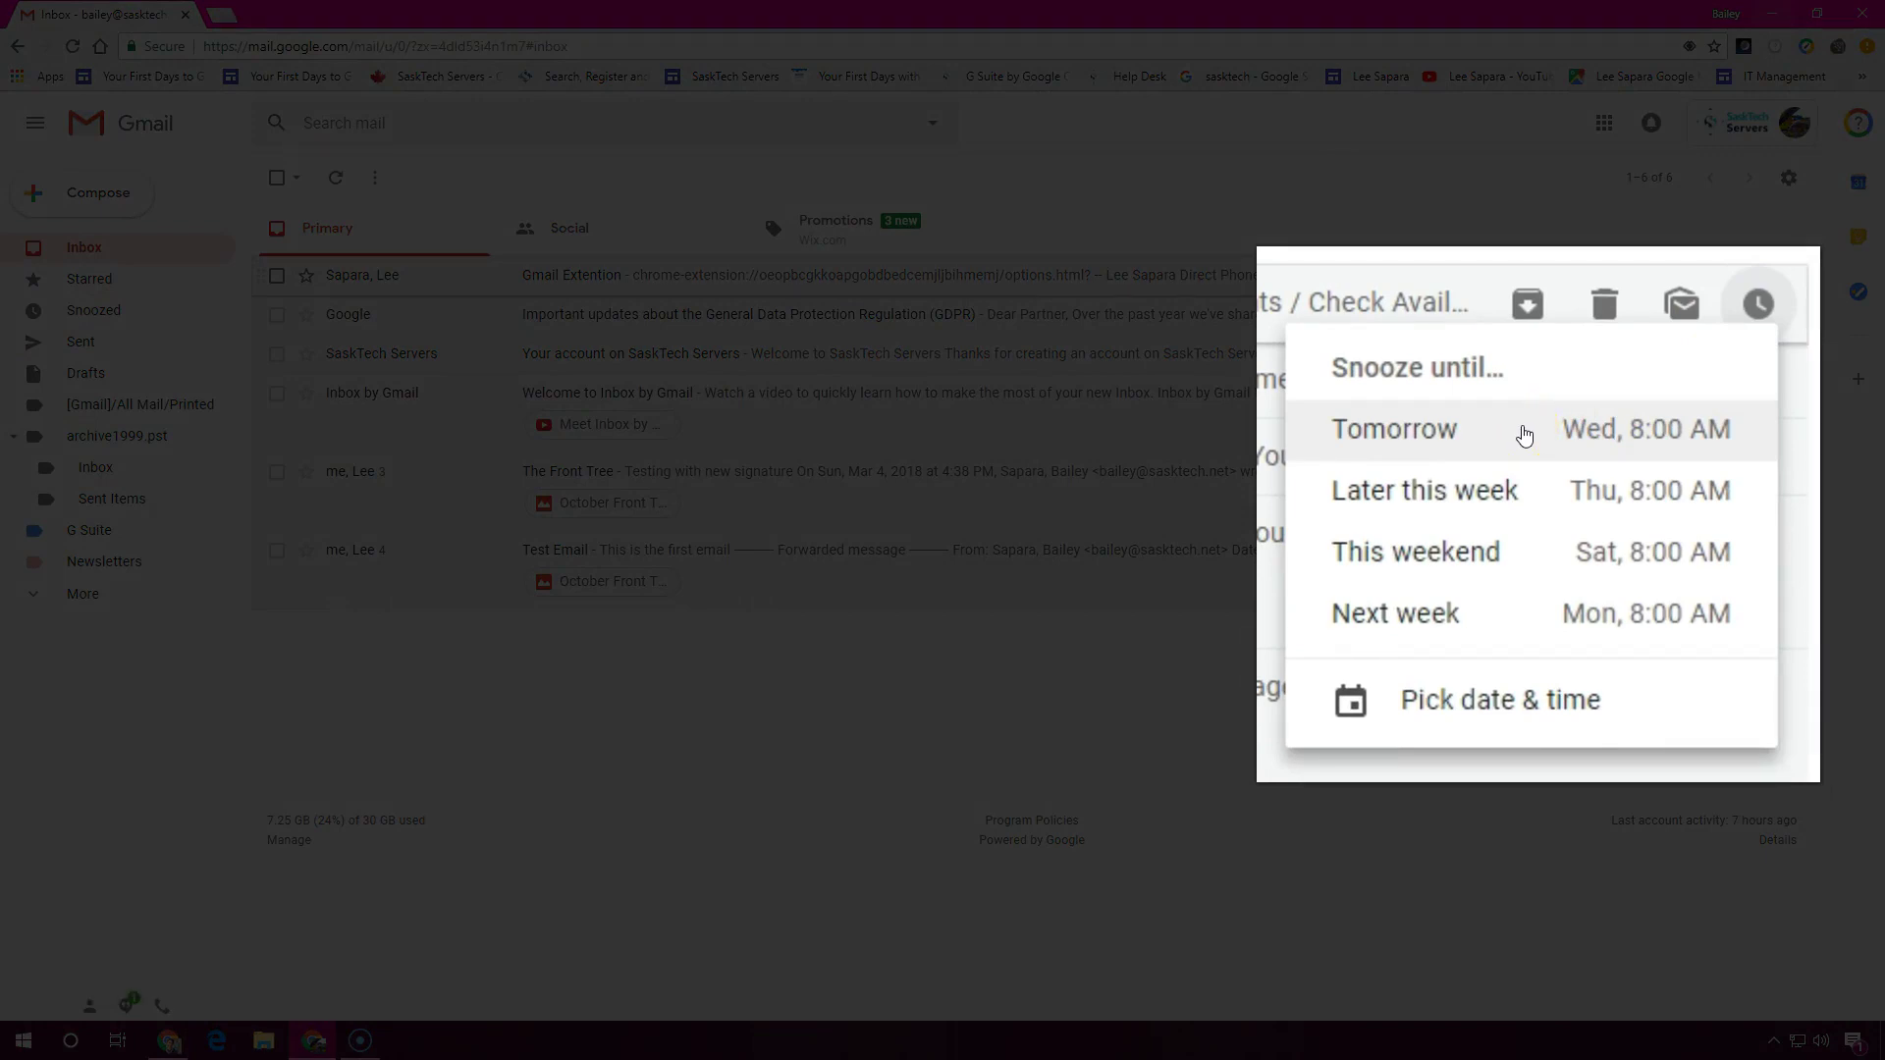
left_click(1524, 435)
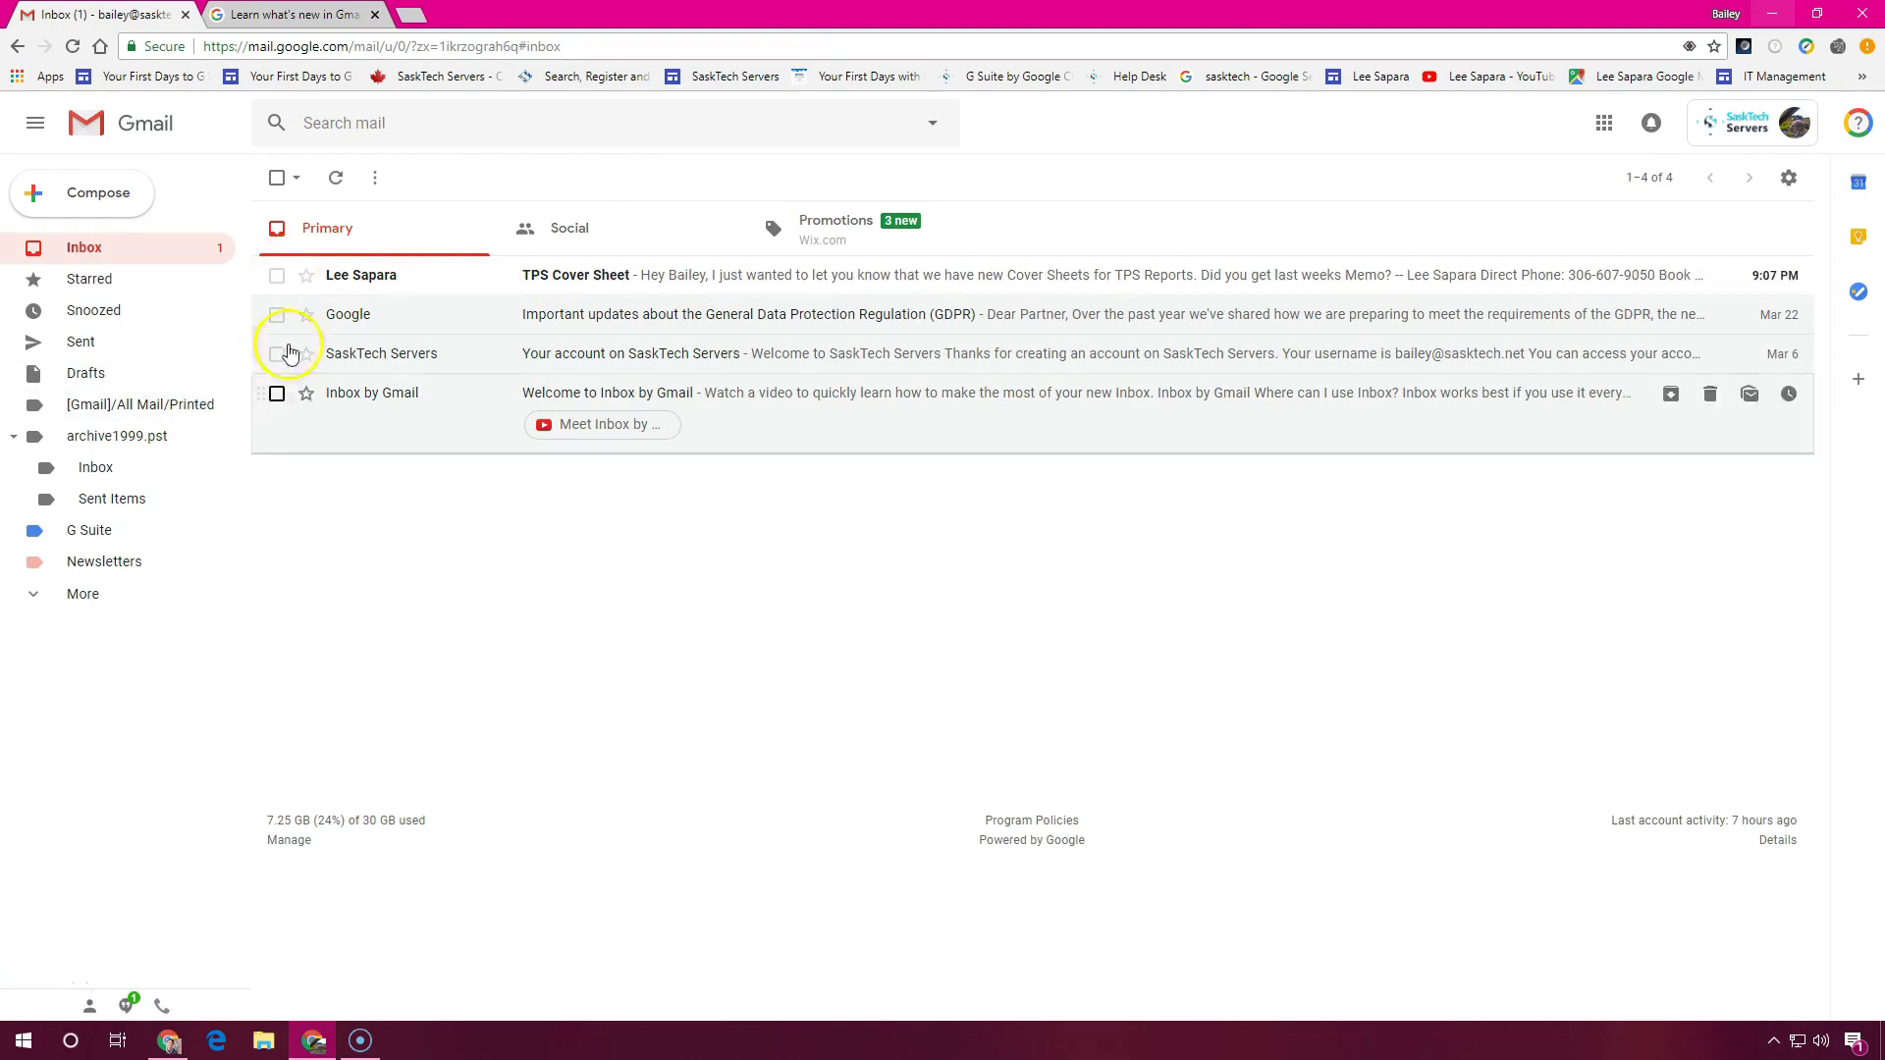
Send the smart reply 'I did, thanks!' to the TPS Cover Sheet email
left_click(669, 280)
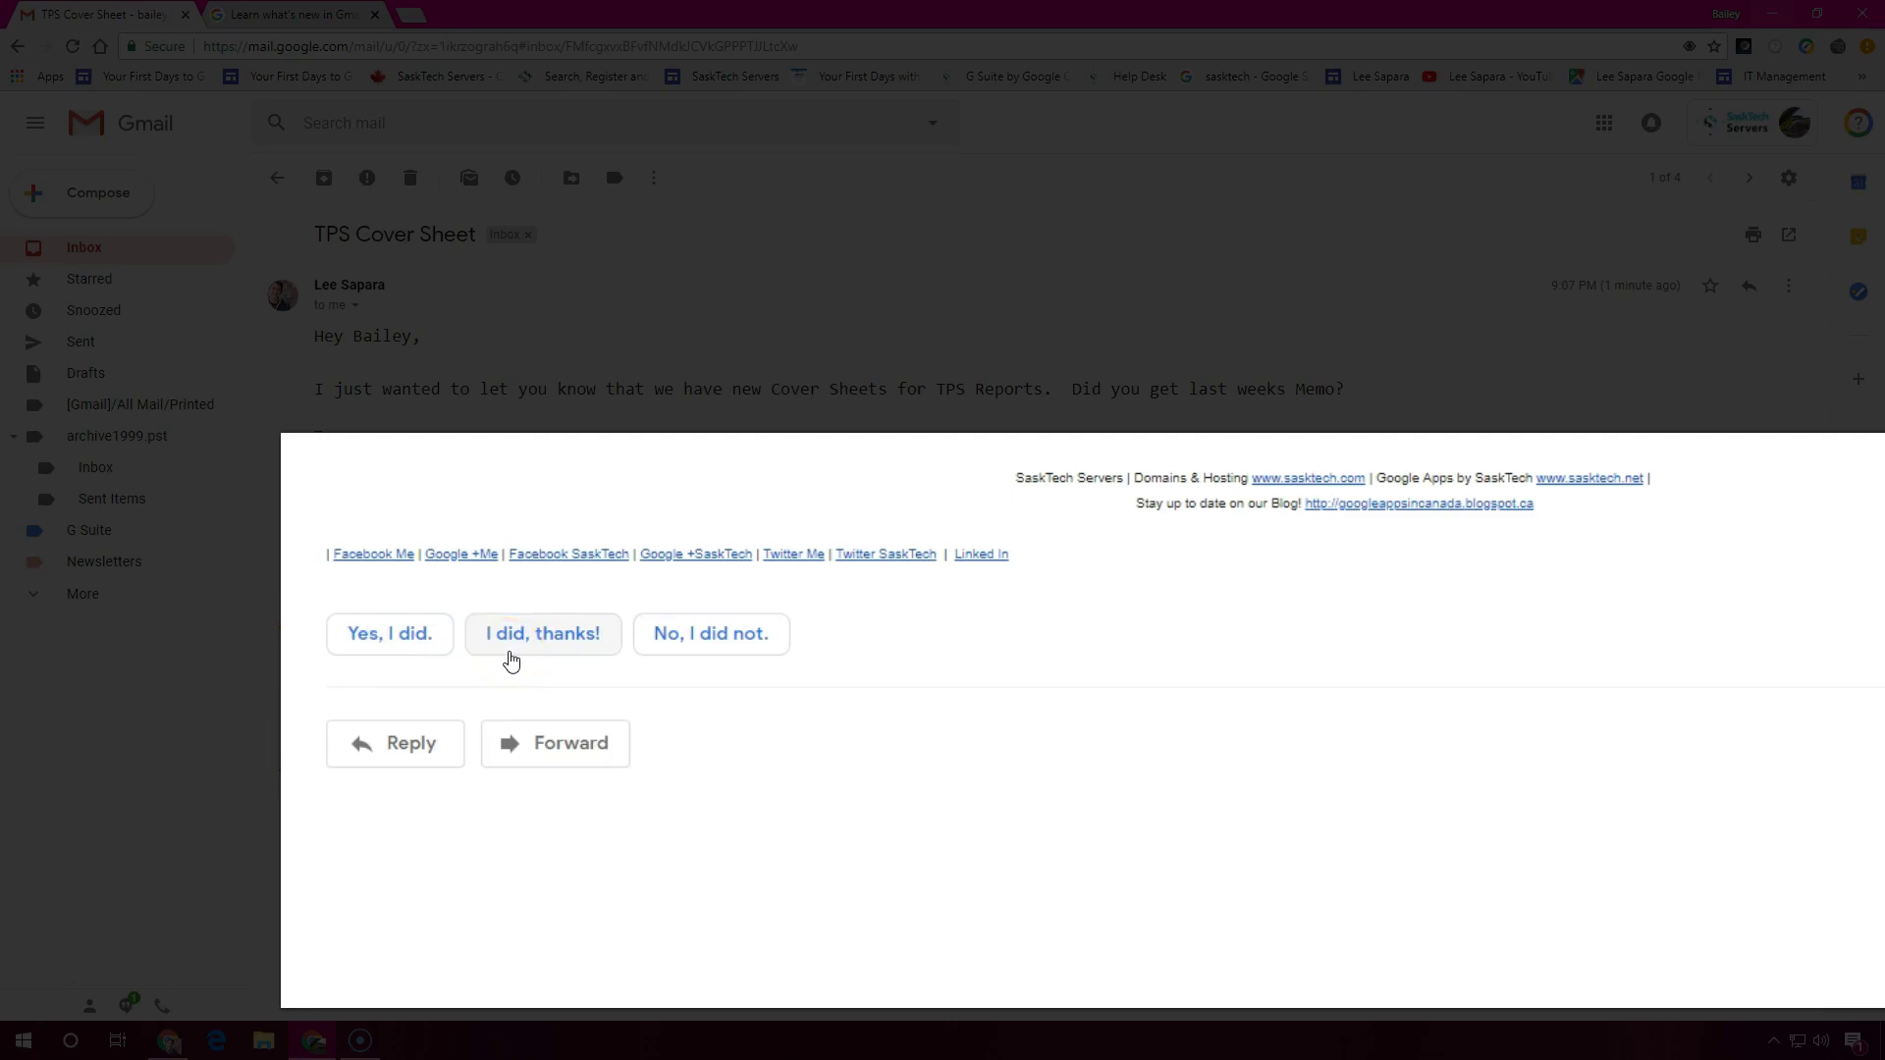
left_click(542, 633)
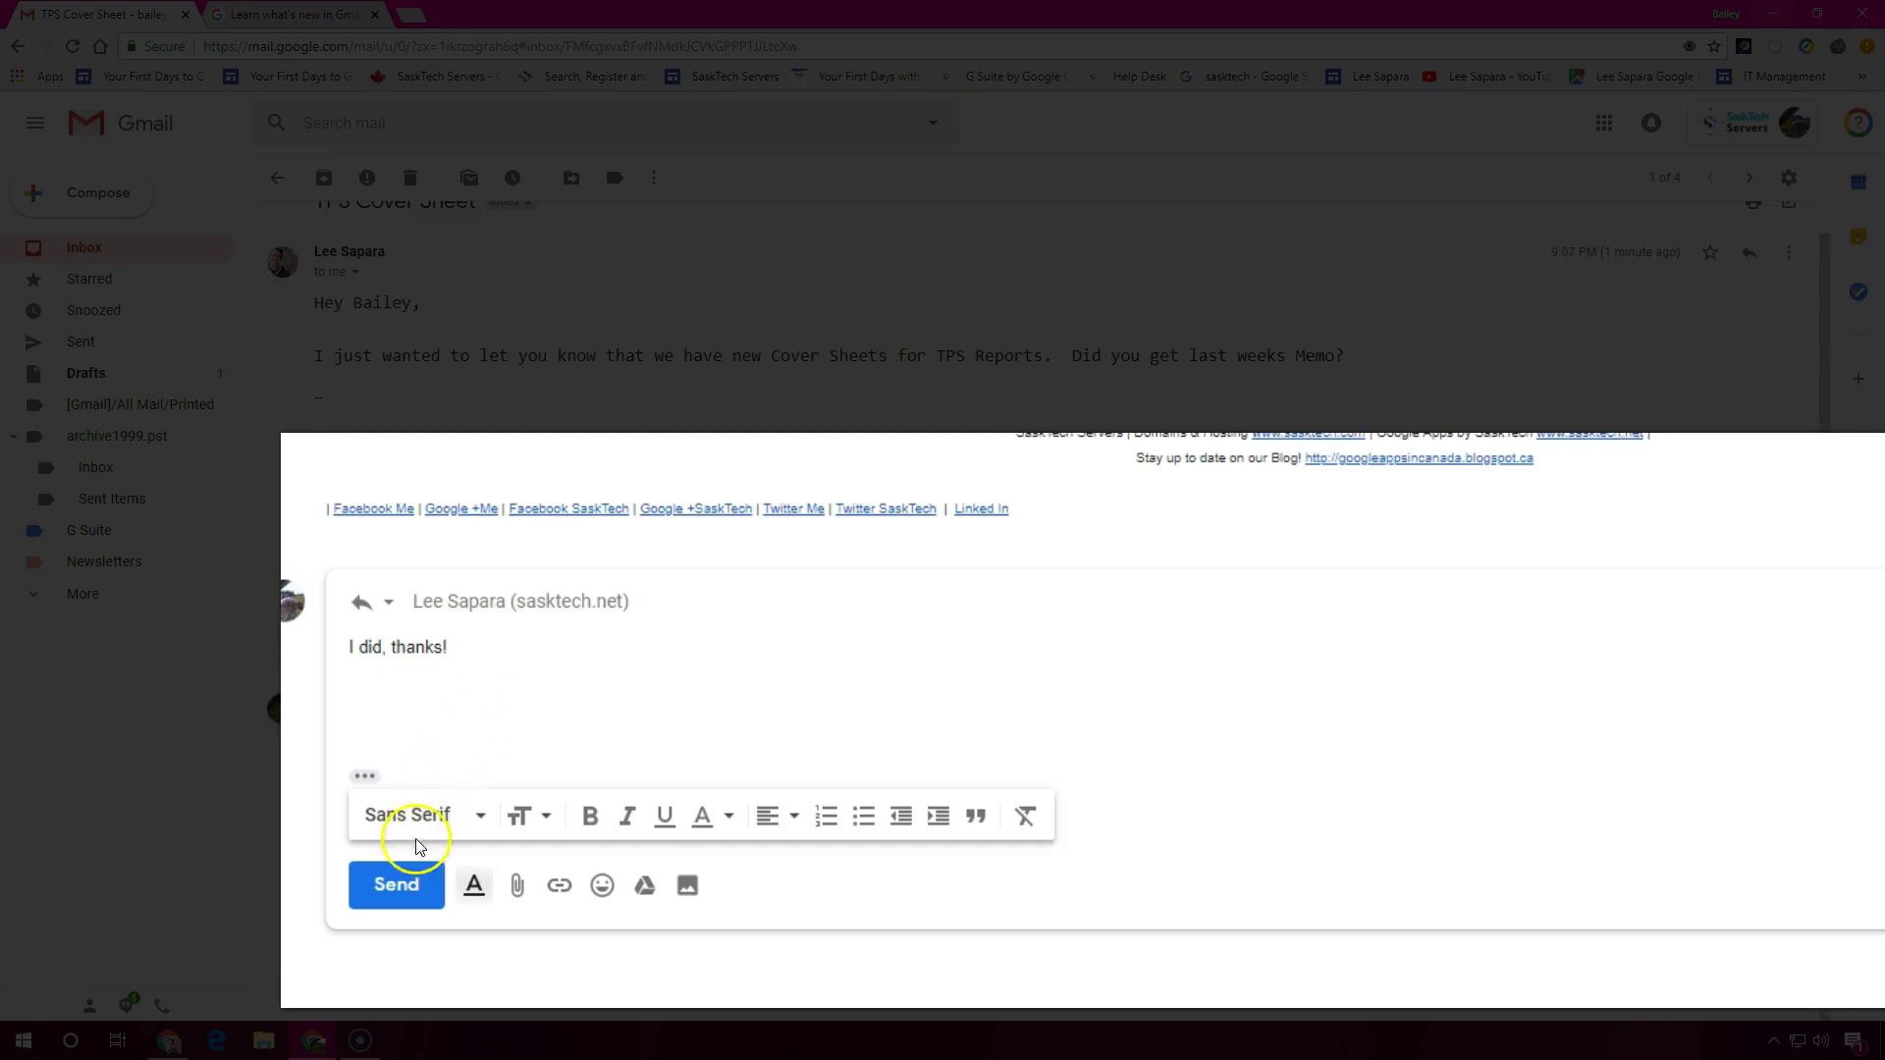
left_click(400, 885)
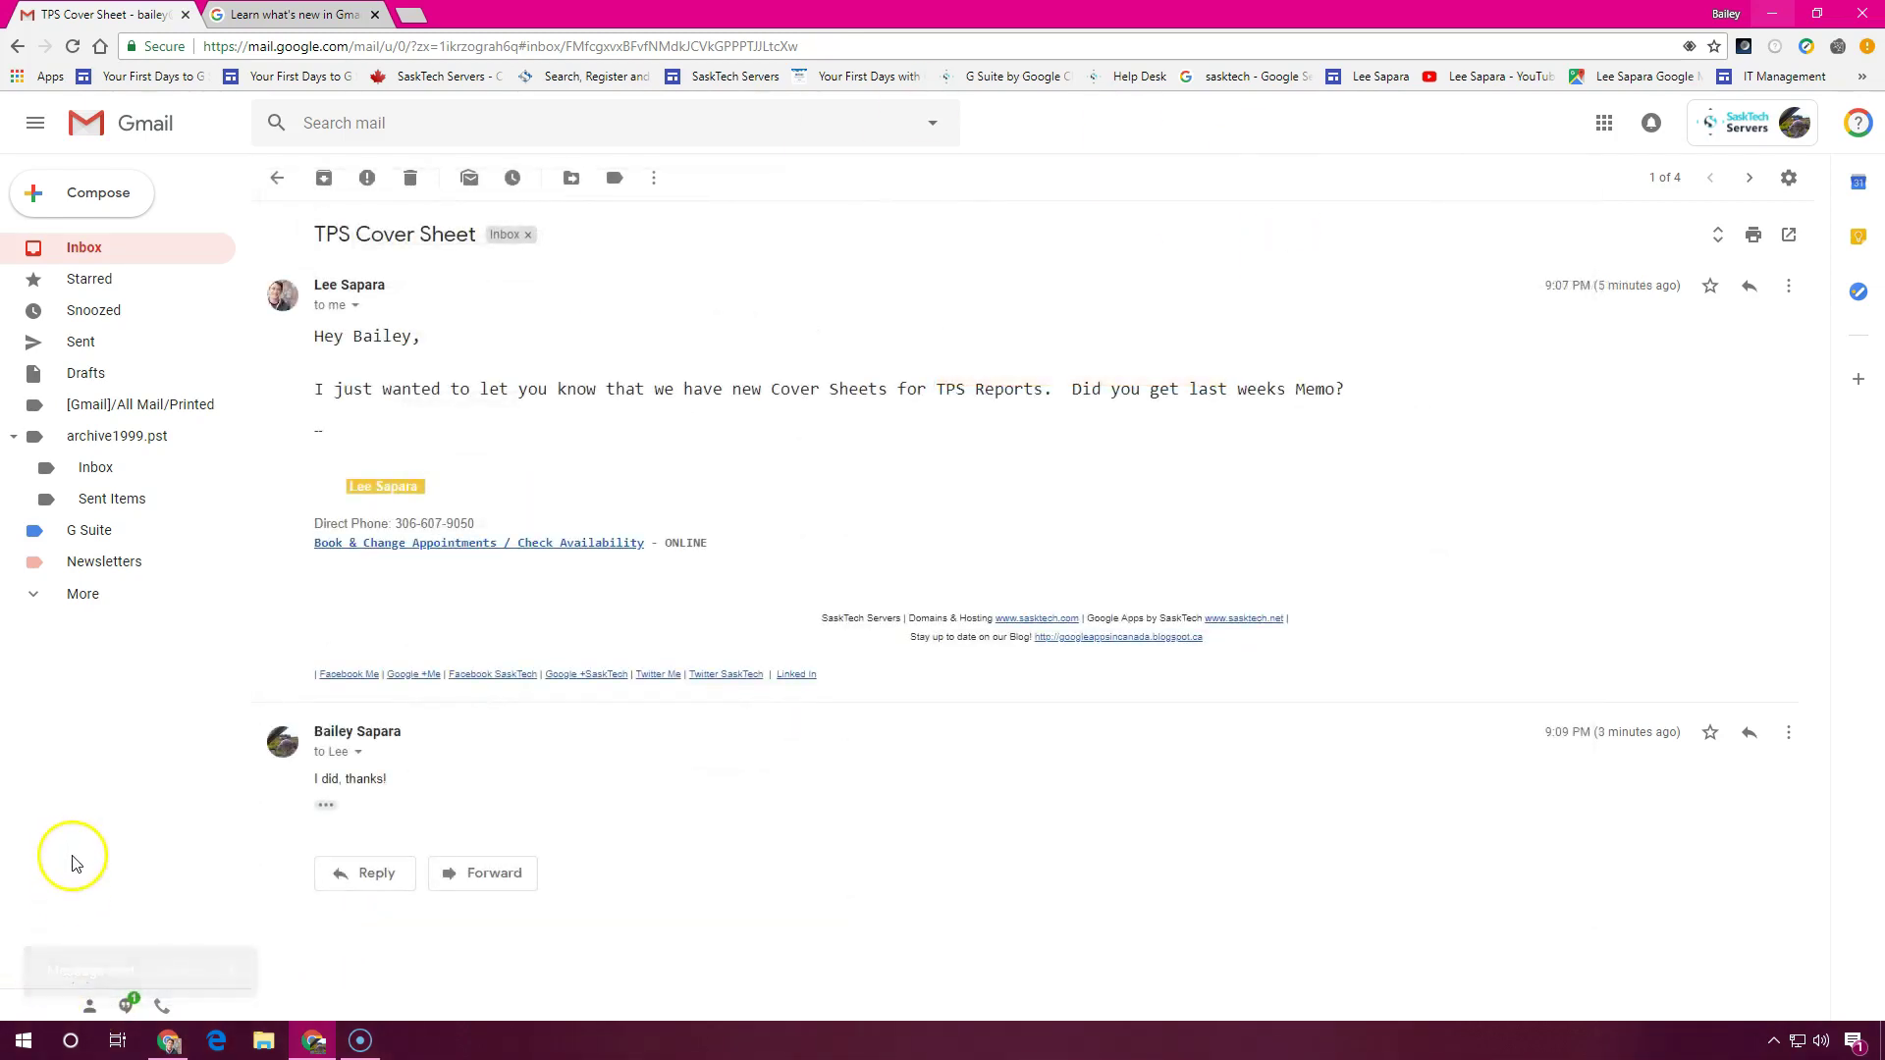
Collapse the sidebar, browse the archive1999.pst Inbox and Printed labels, then return to the inbox with the sidebar expanded
left_click(26, 135)
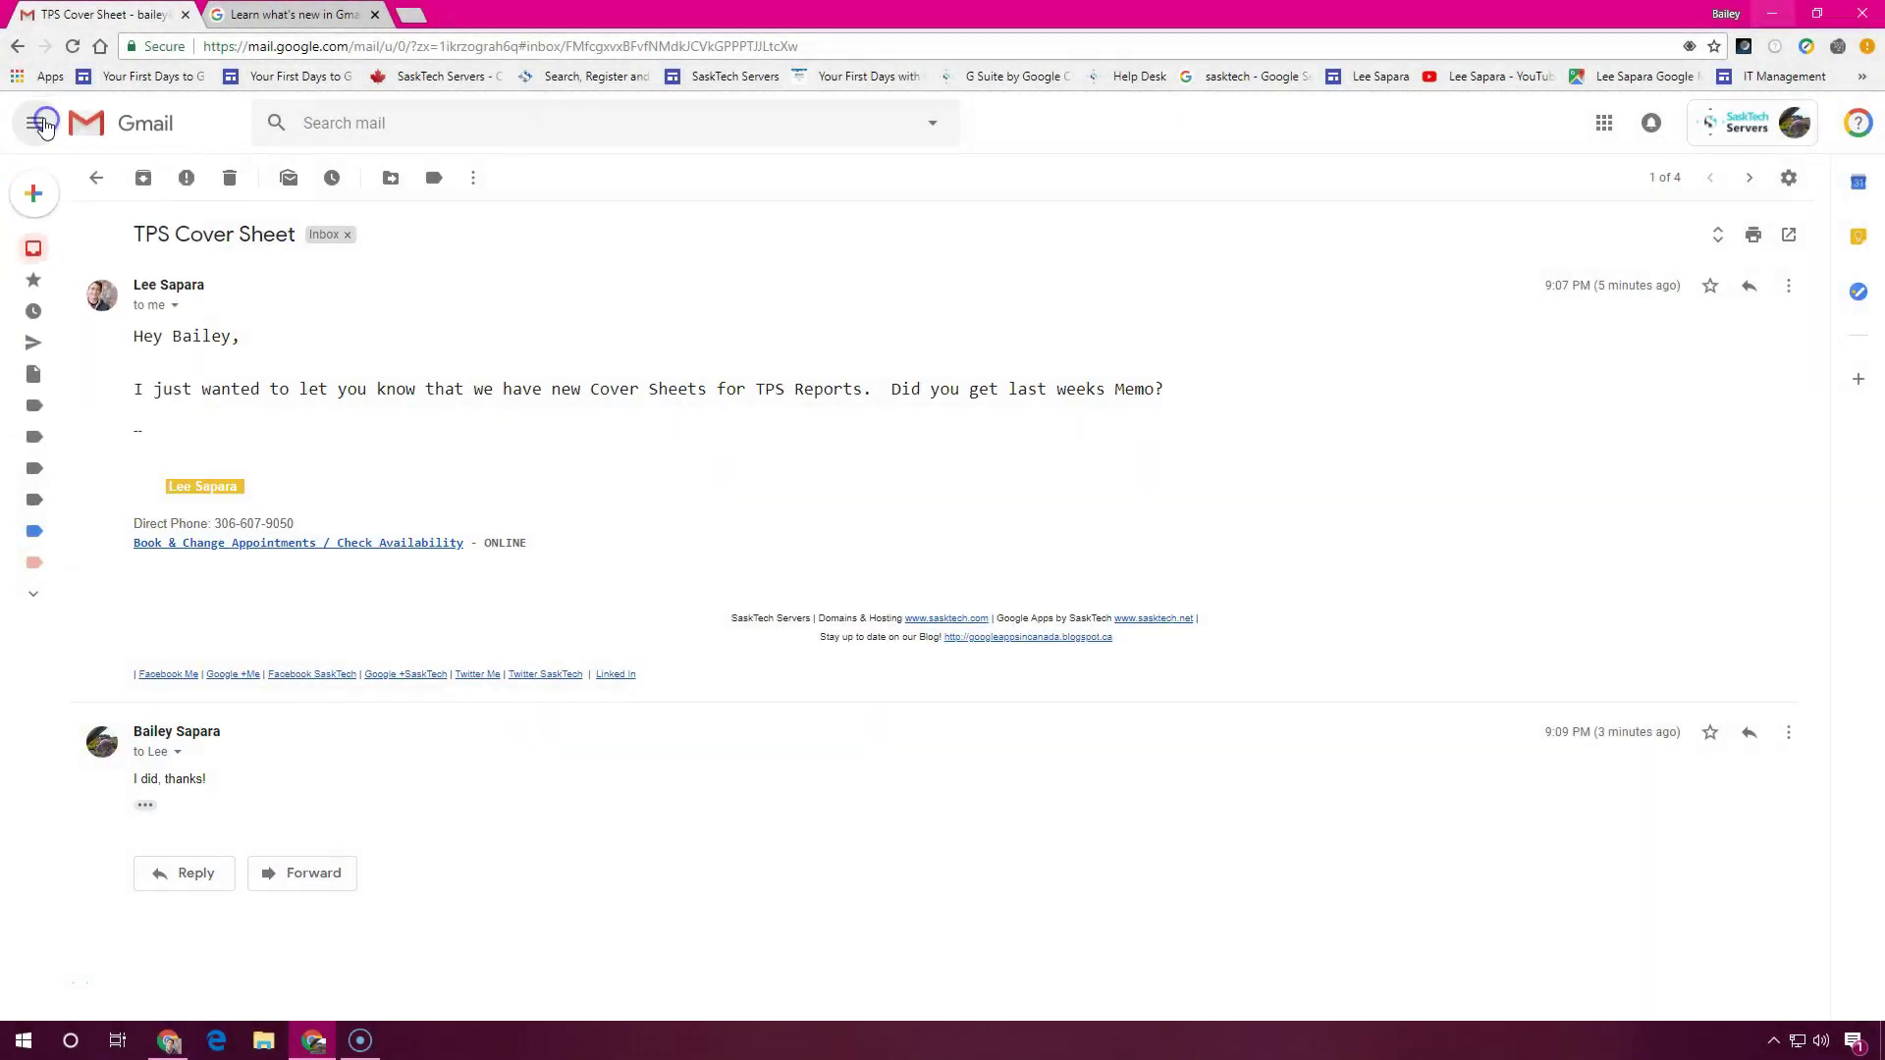
mouse_move(50, 481)
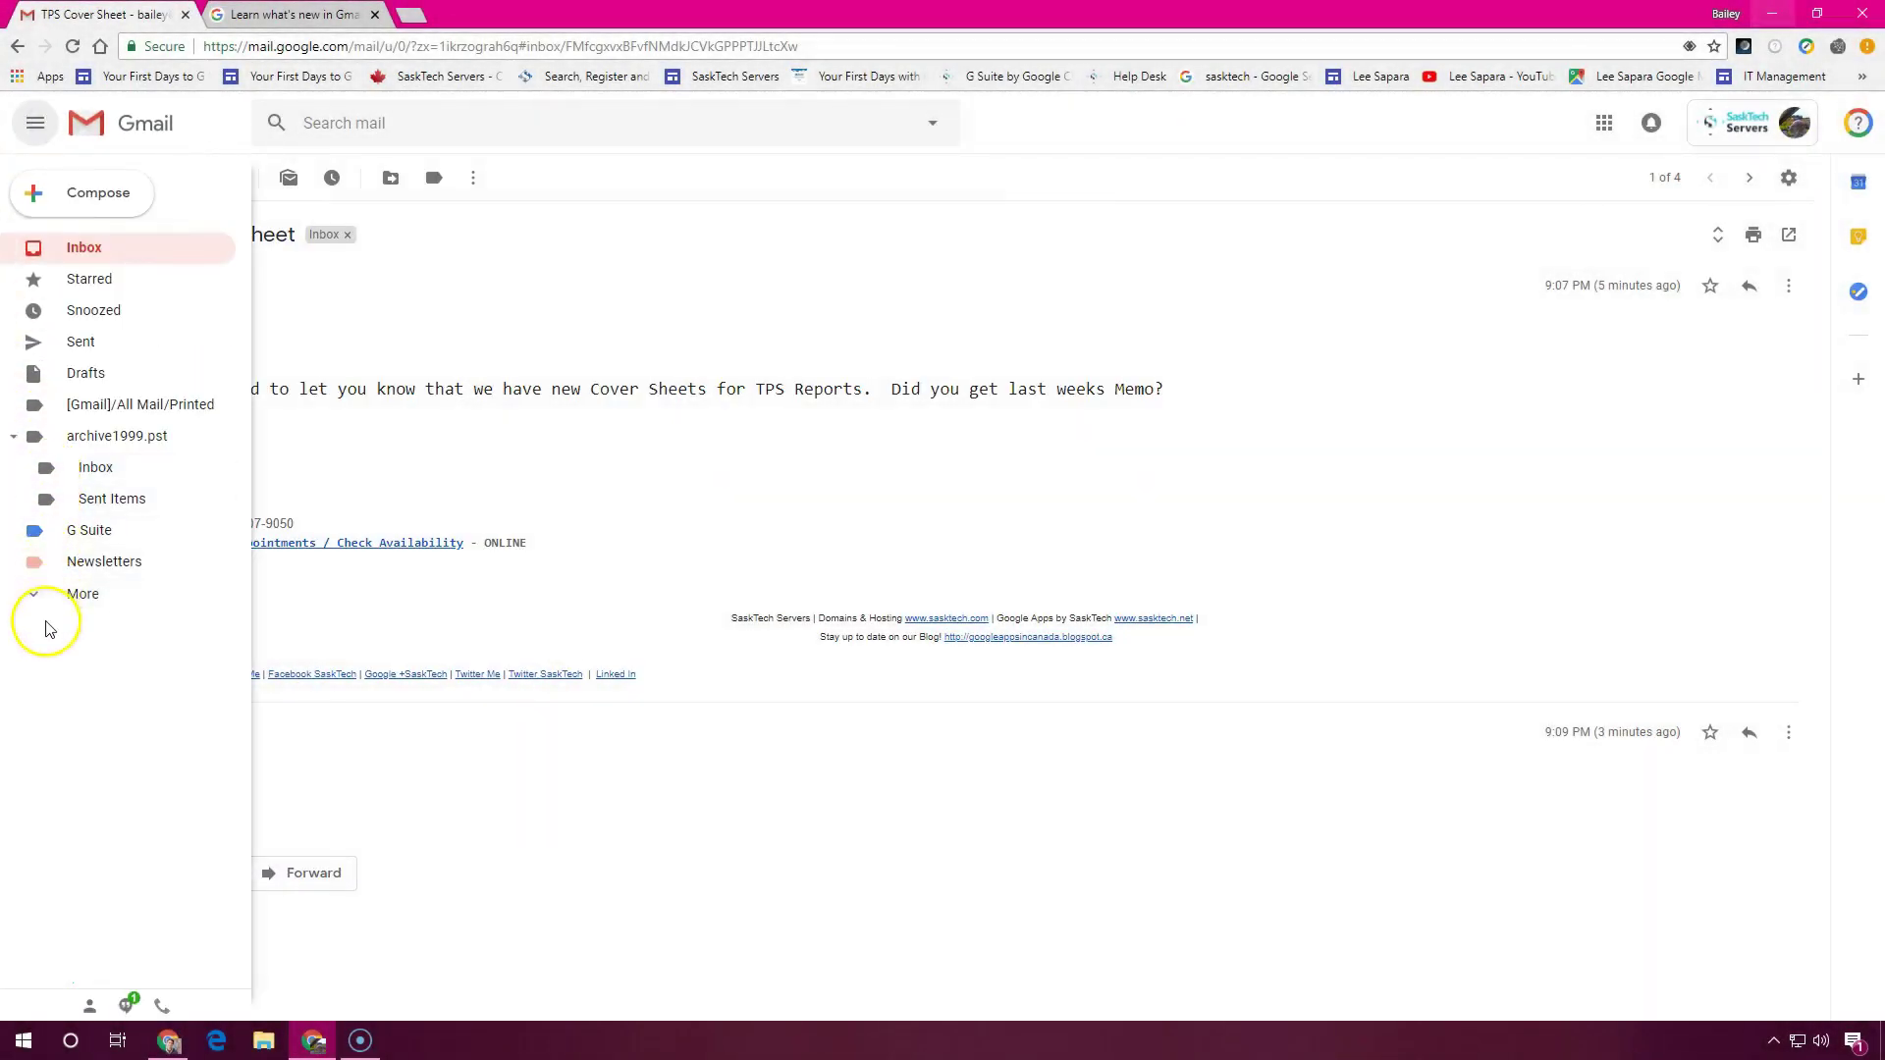
left_click(84, 472)
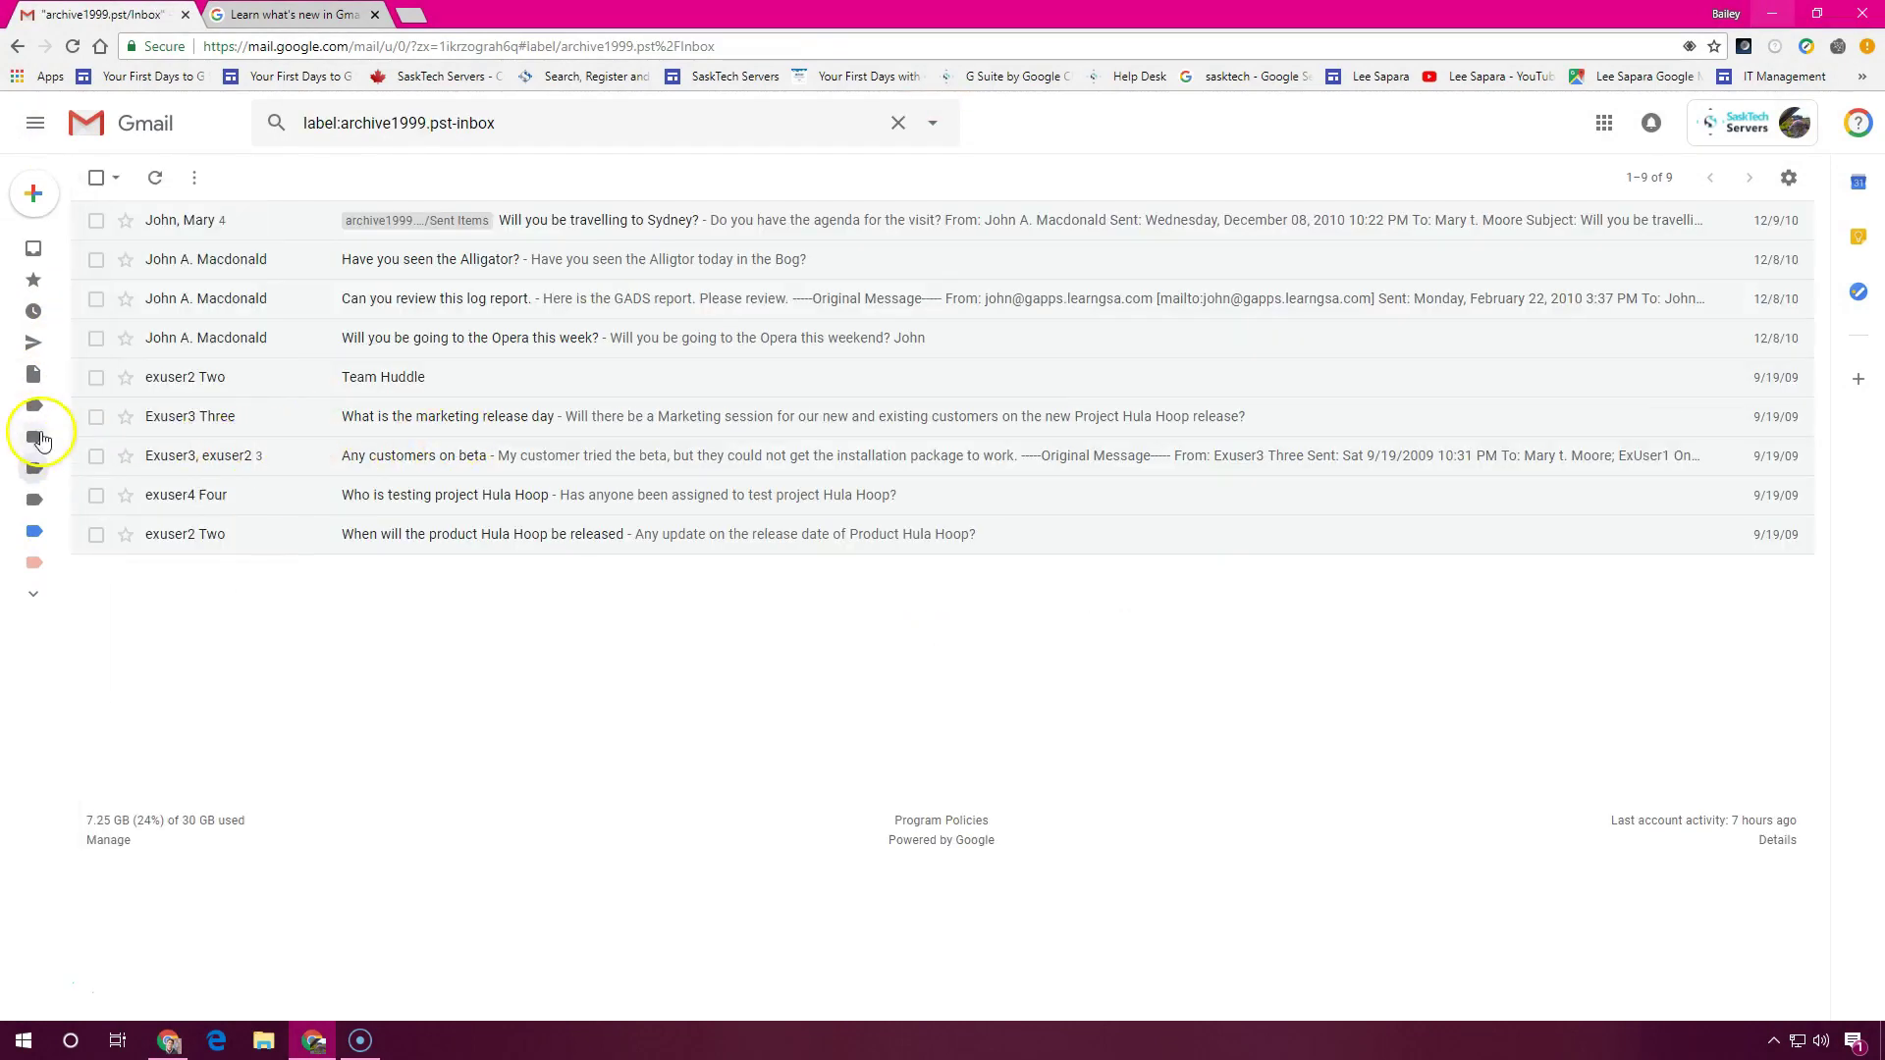
mouse_move(39, 439)
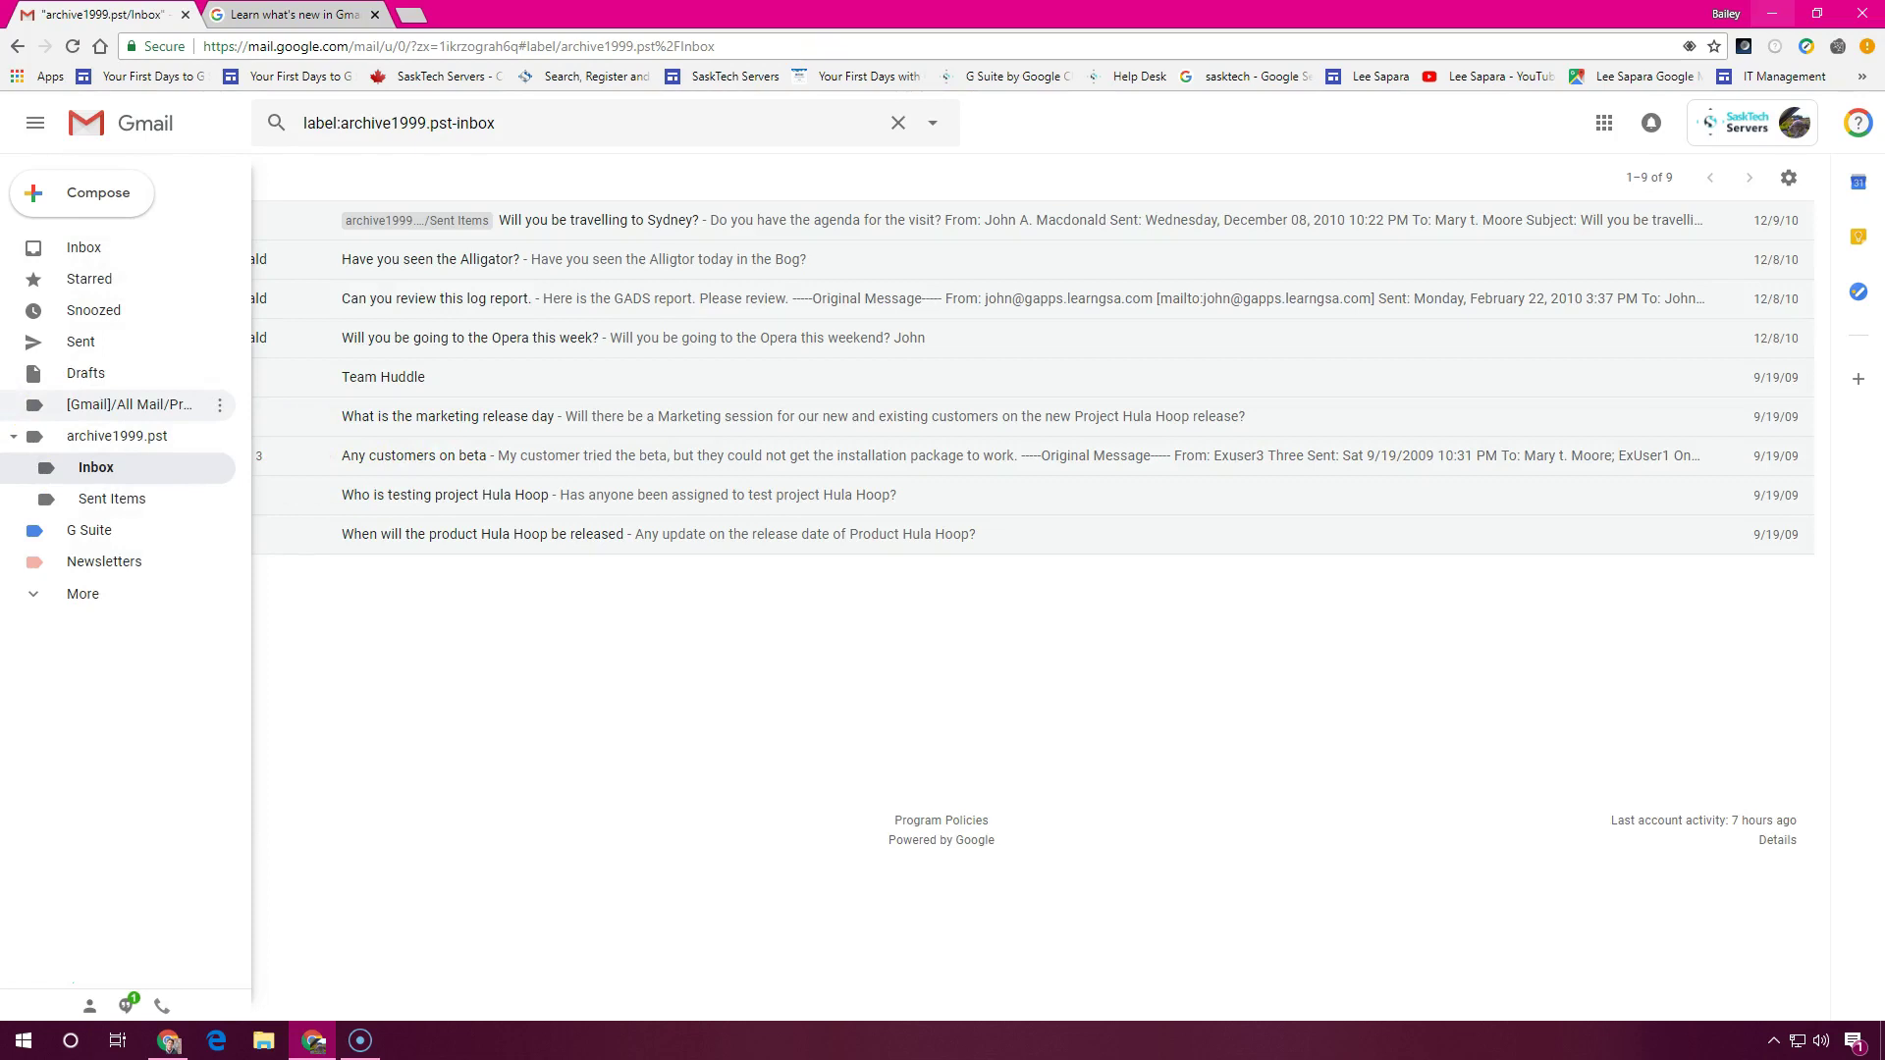
left_click(43, 402)
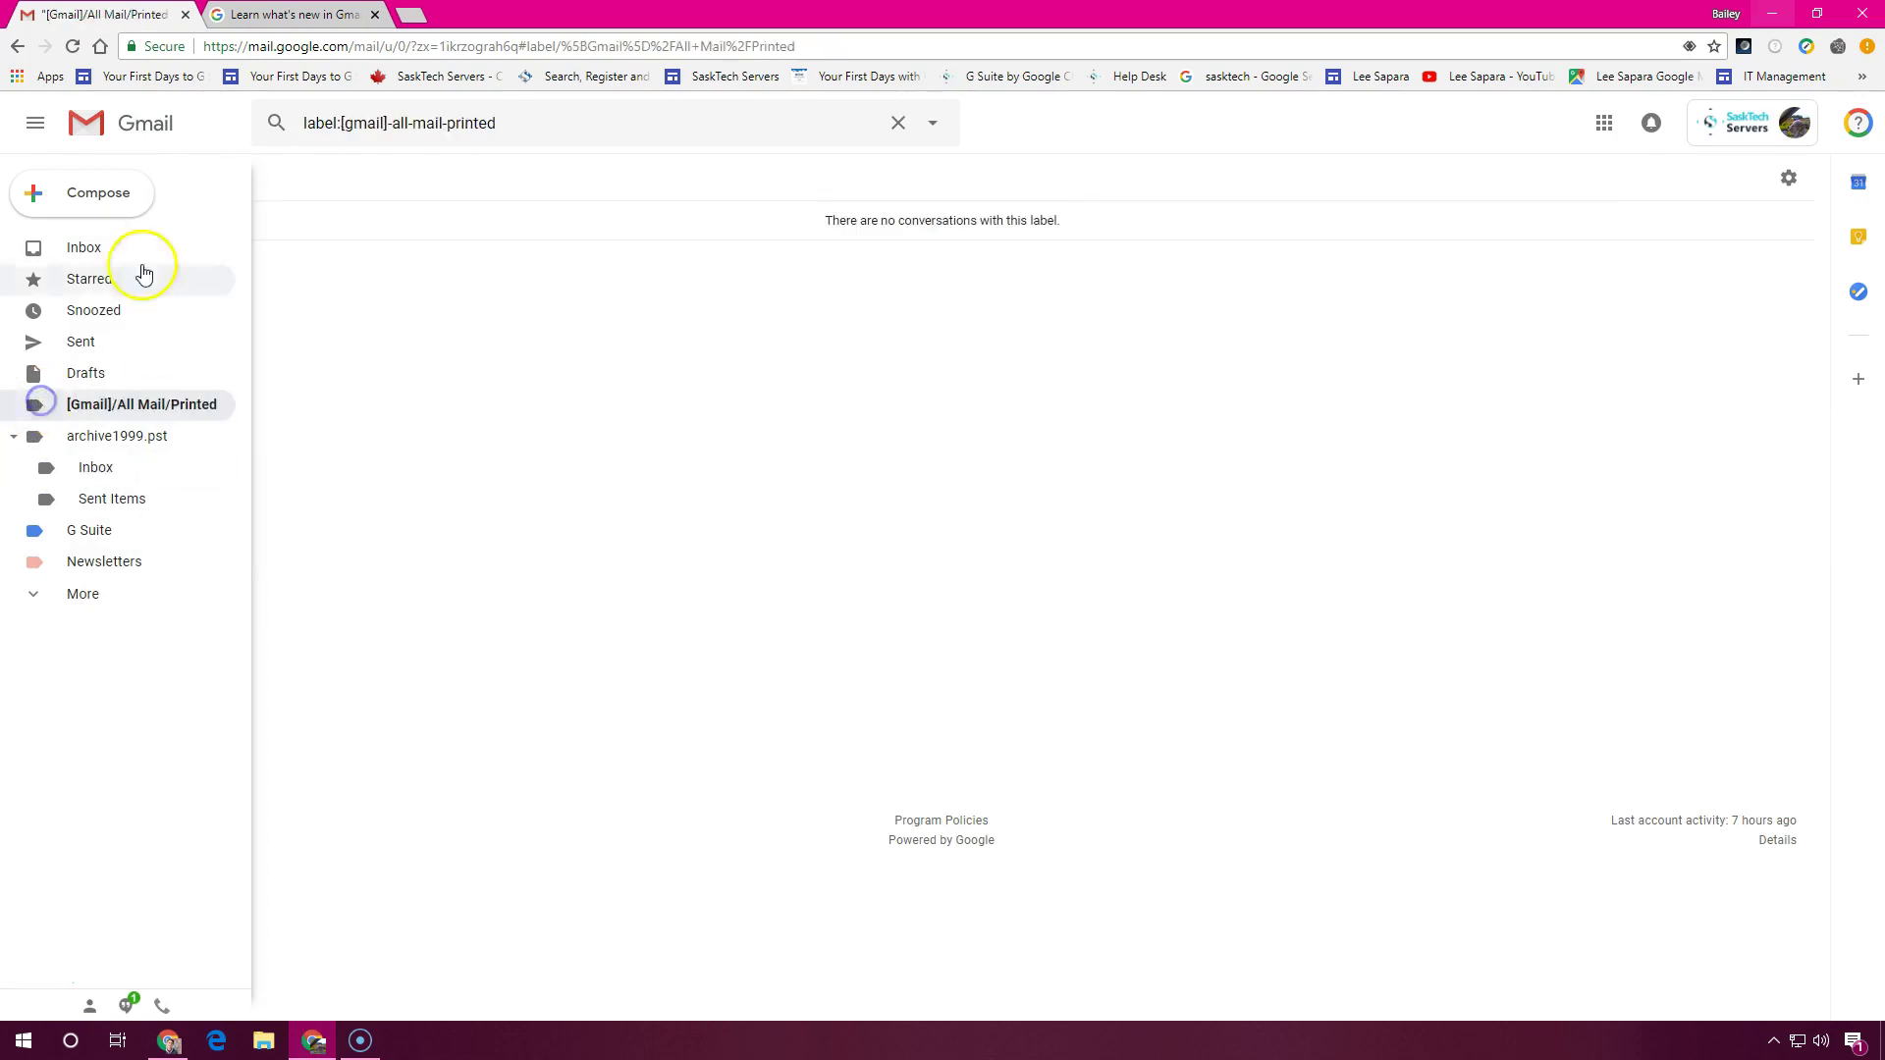
left_click(147, 258)
left_click(37, 124)
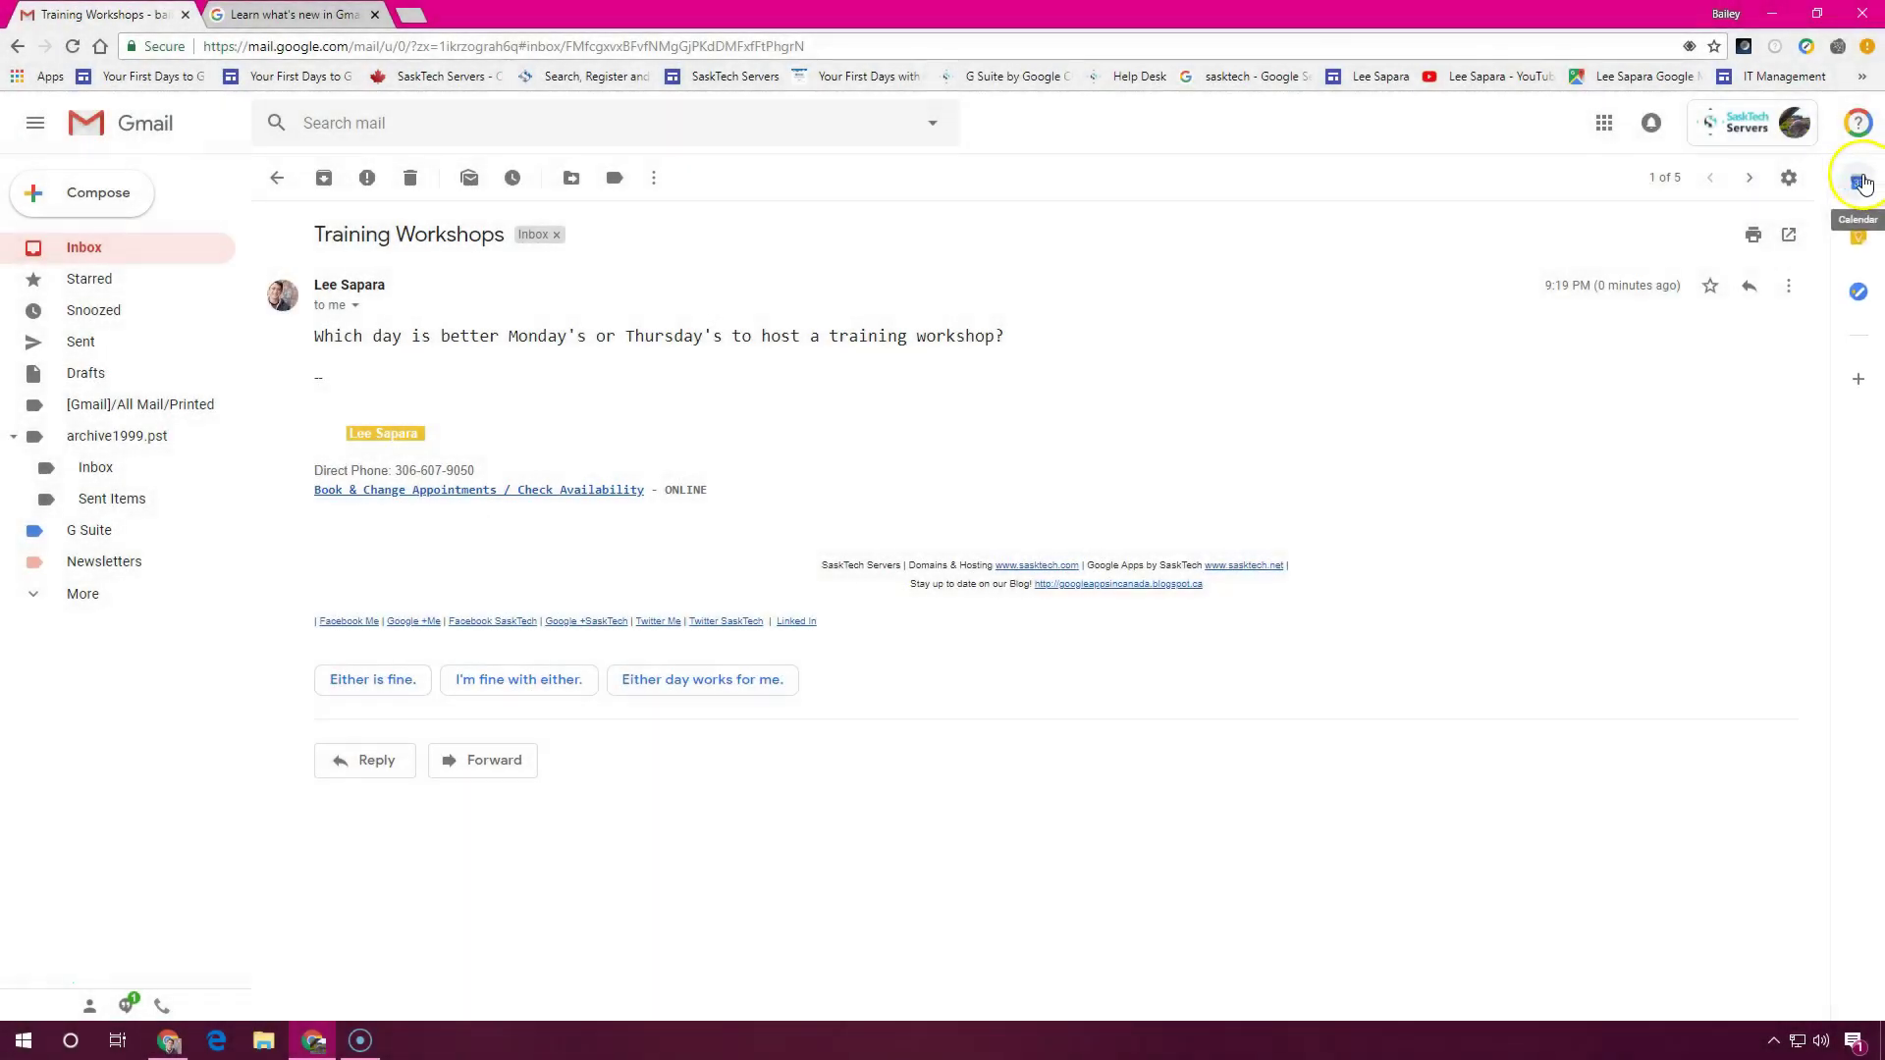
Show the Calendar side panel and step its day view forward to Mon, Jul 30
left_click(1862, 180)
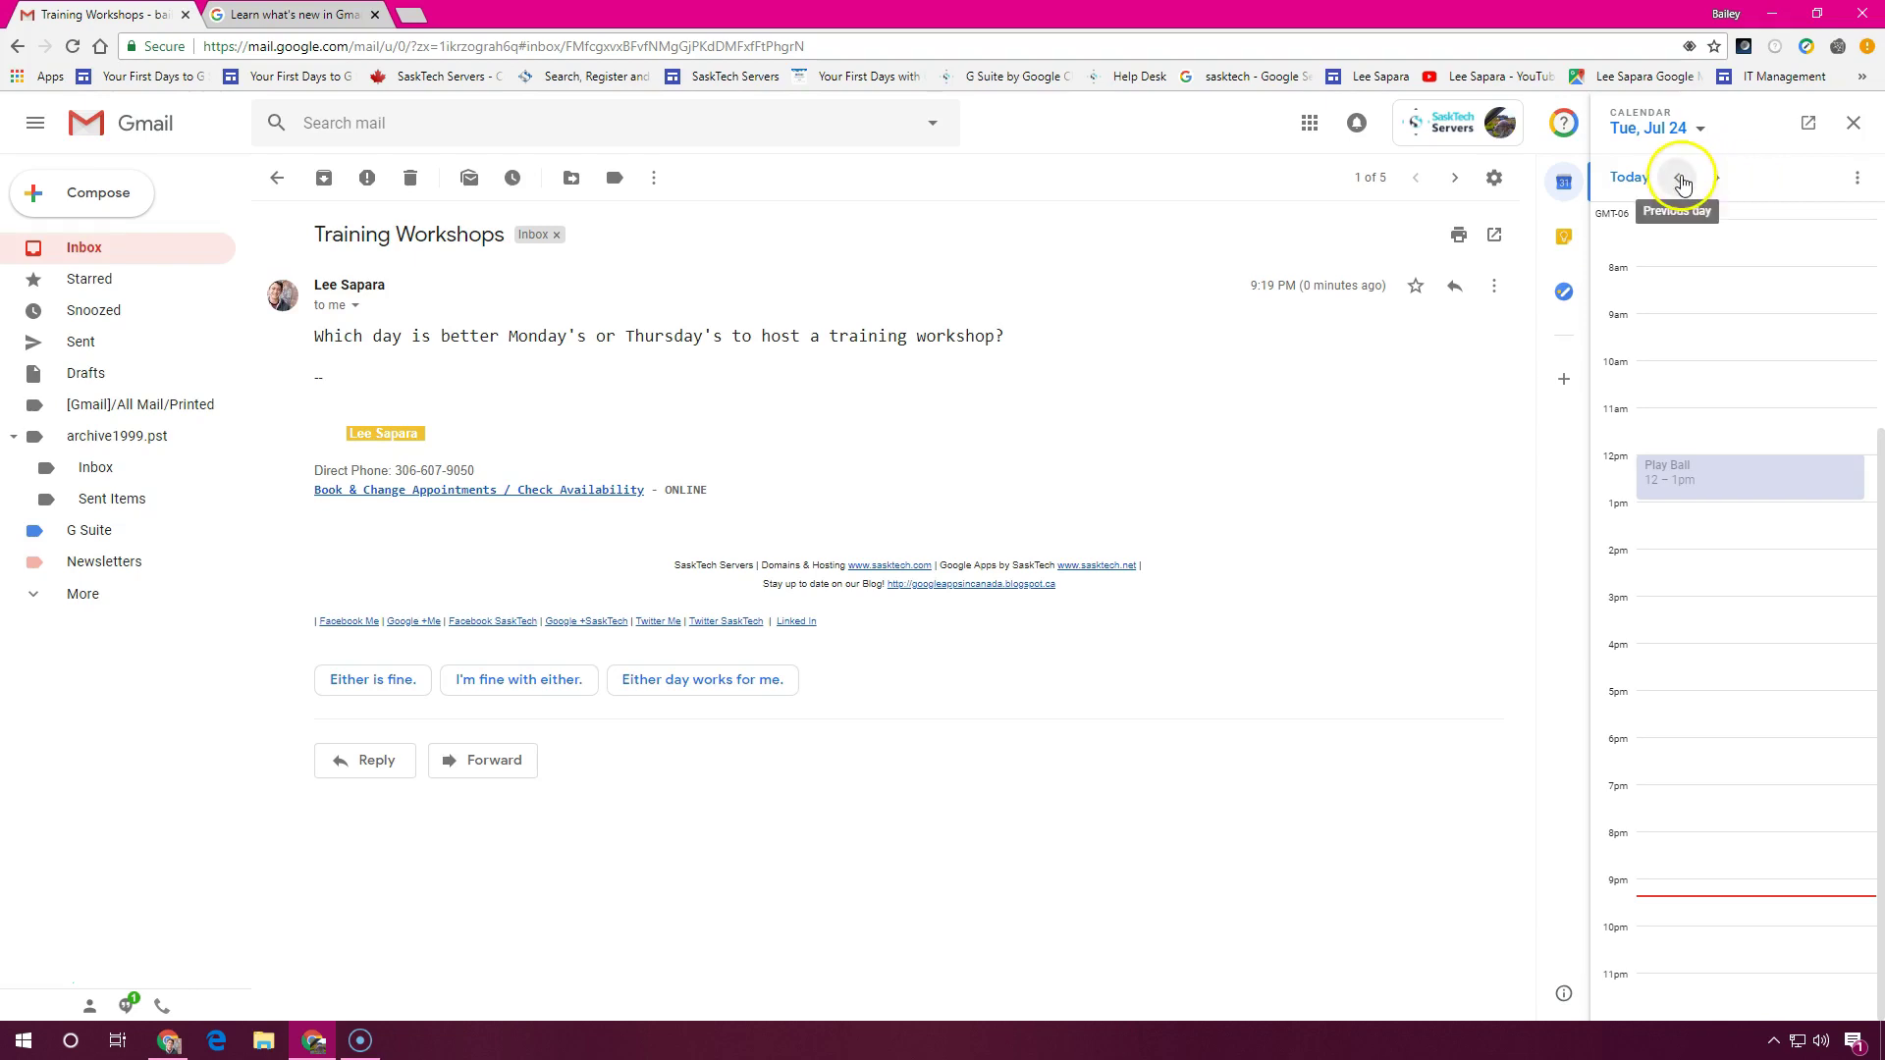
left_click(1715, 176)
left_click(1715, 177)
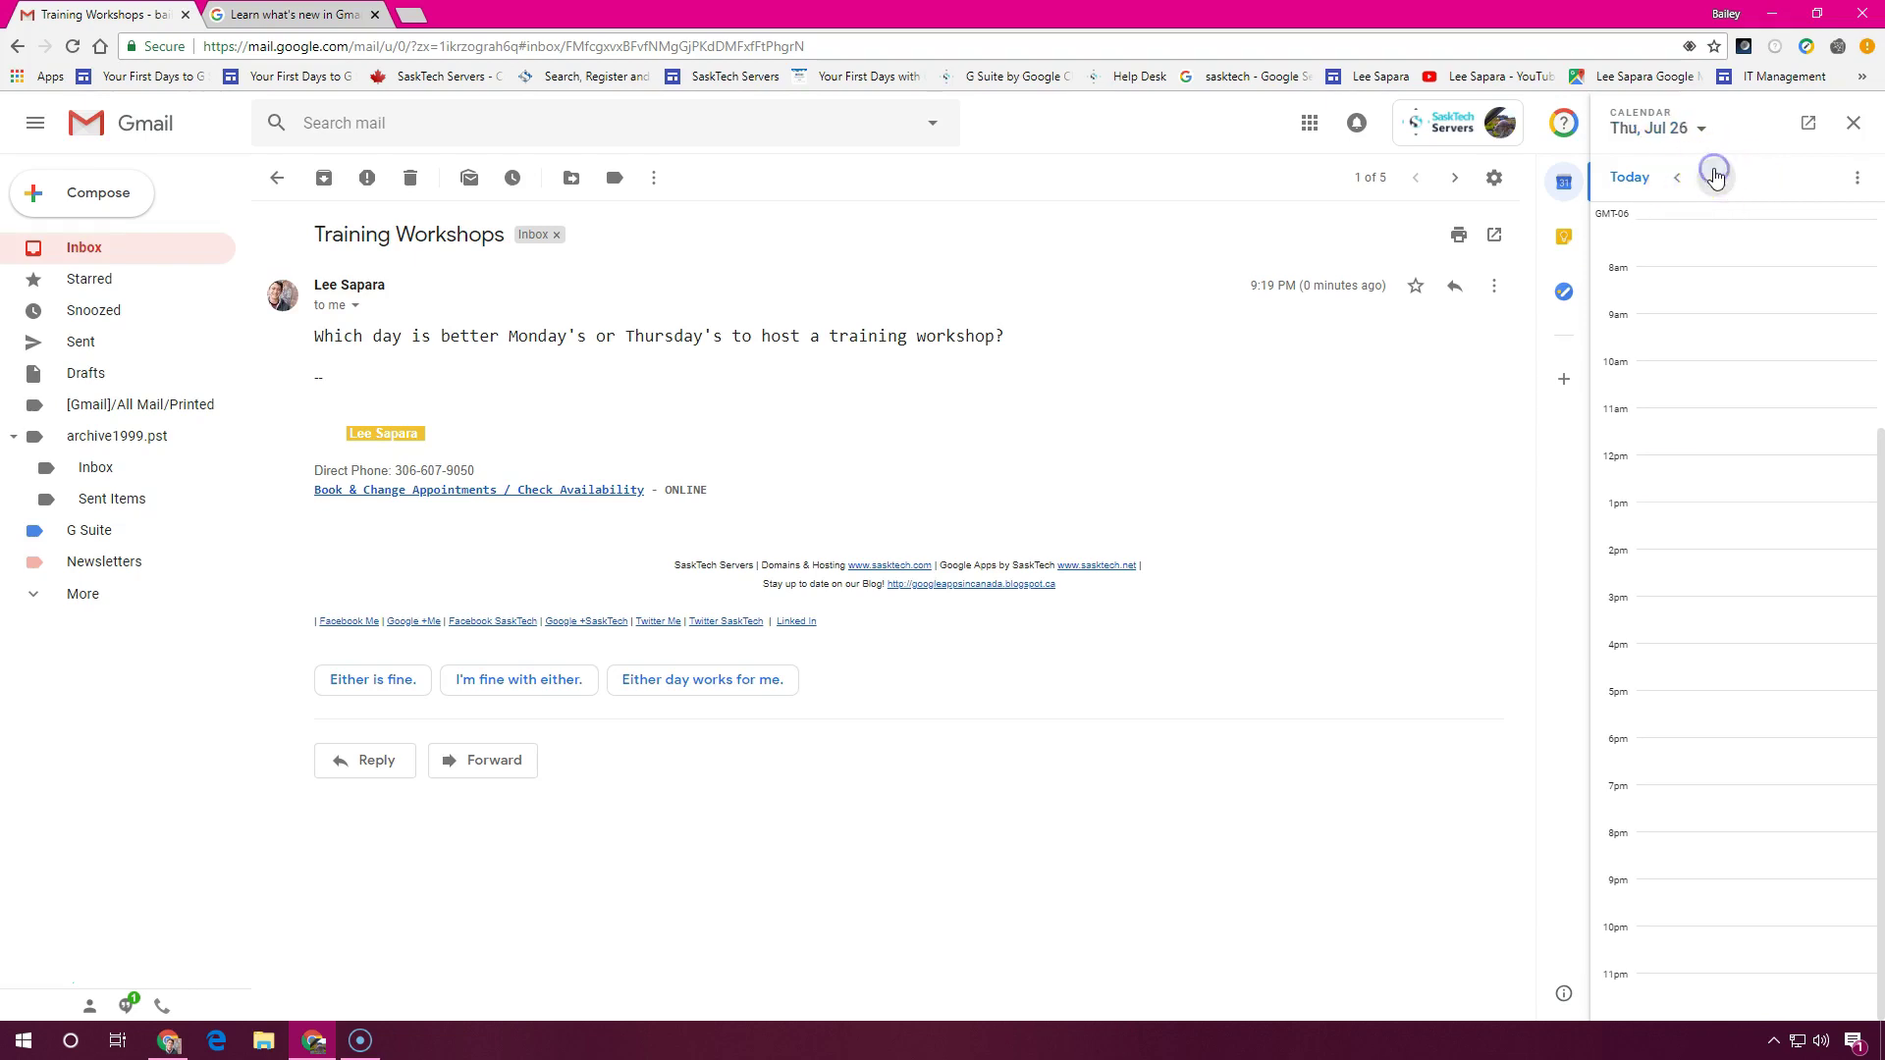
left_click(1715, 176)
left_click(1677, 177)
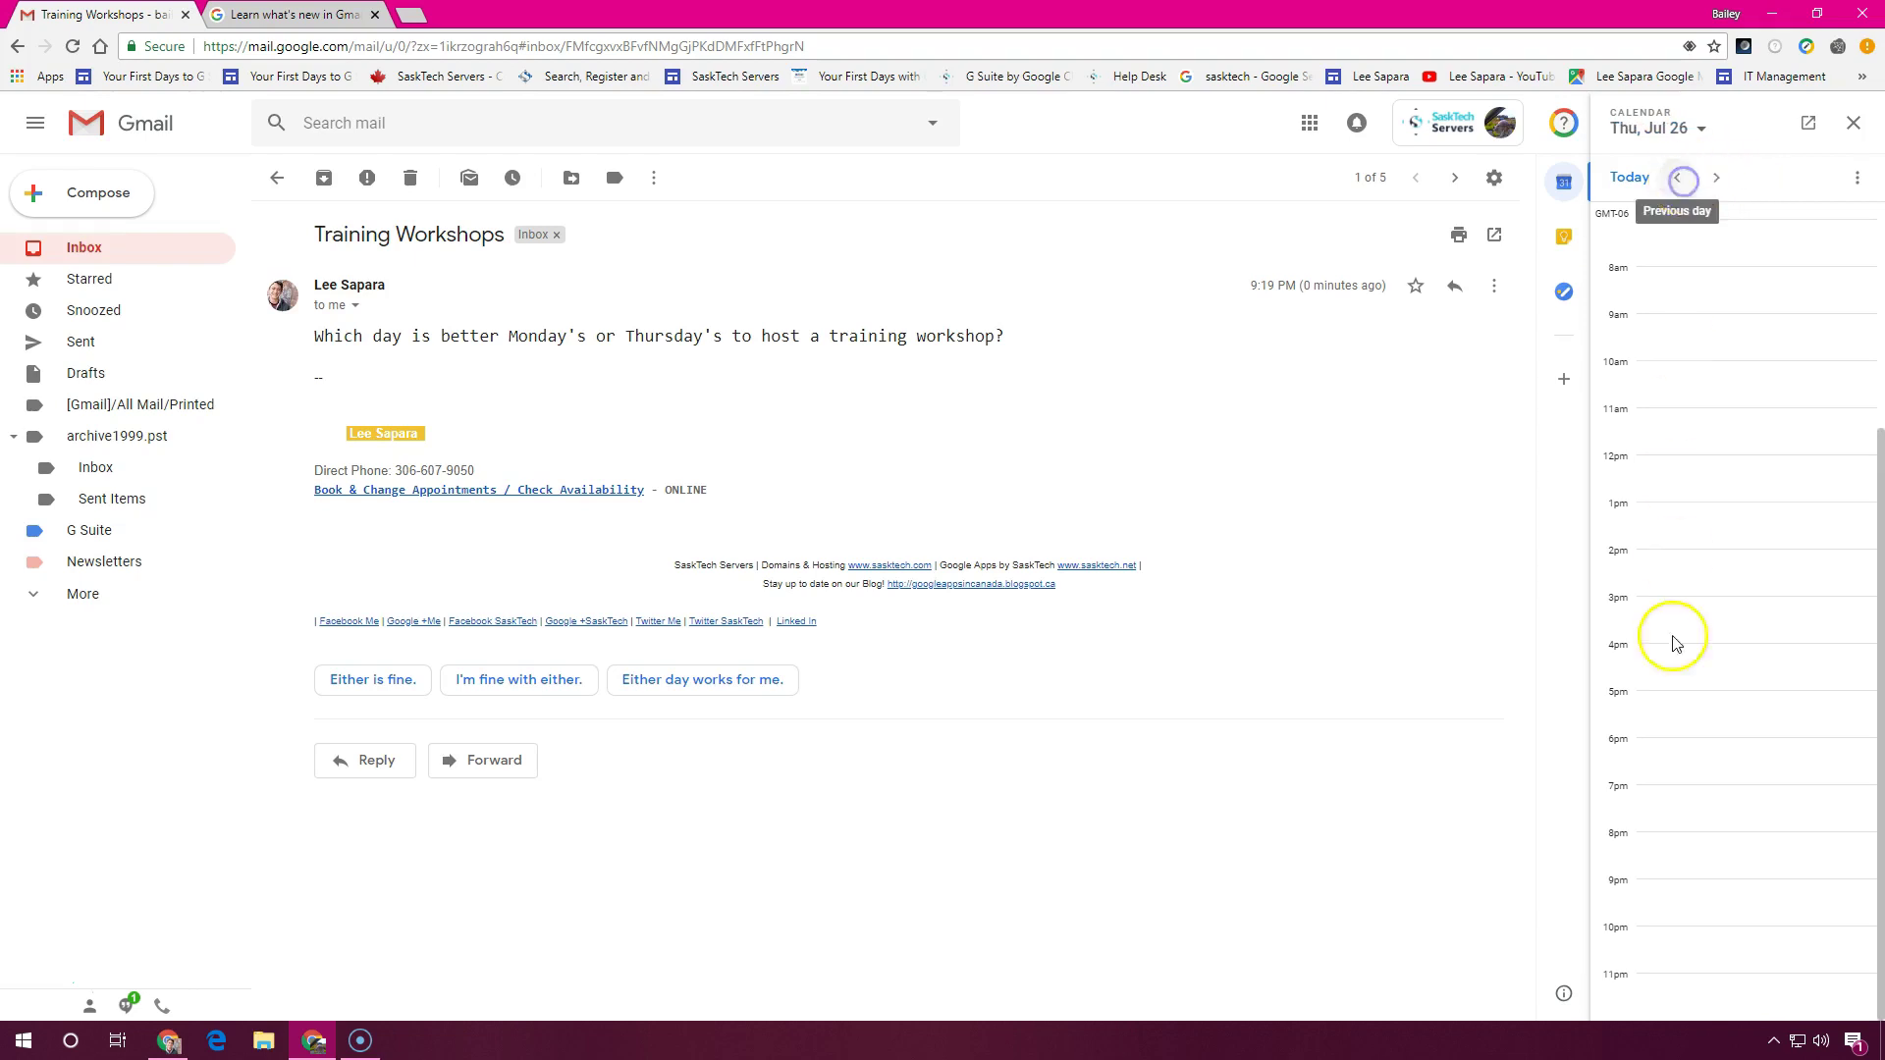
left_click(1674, 178)
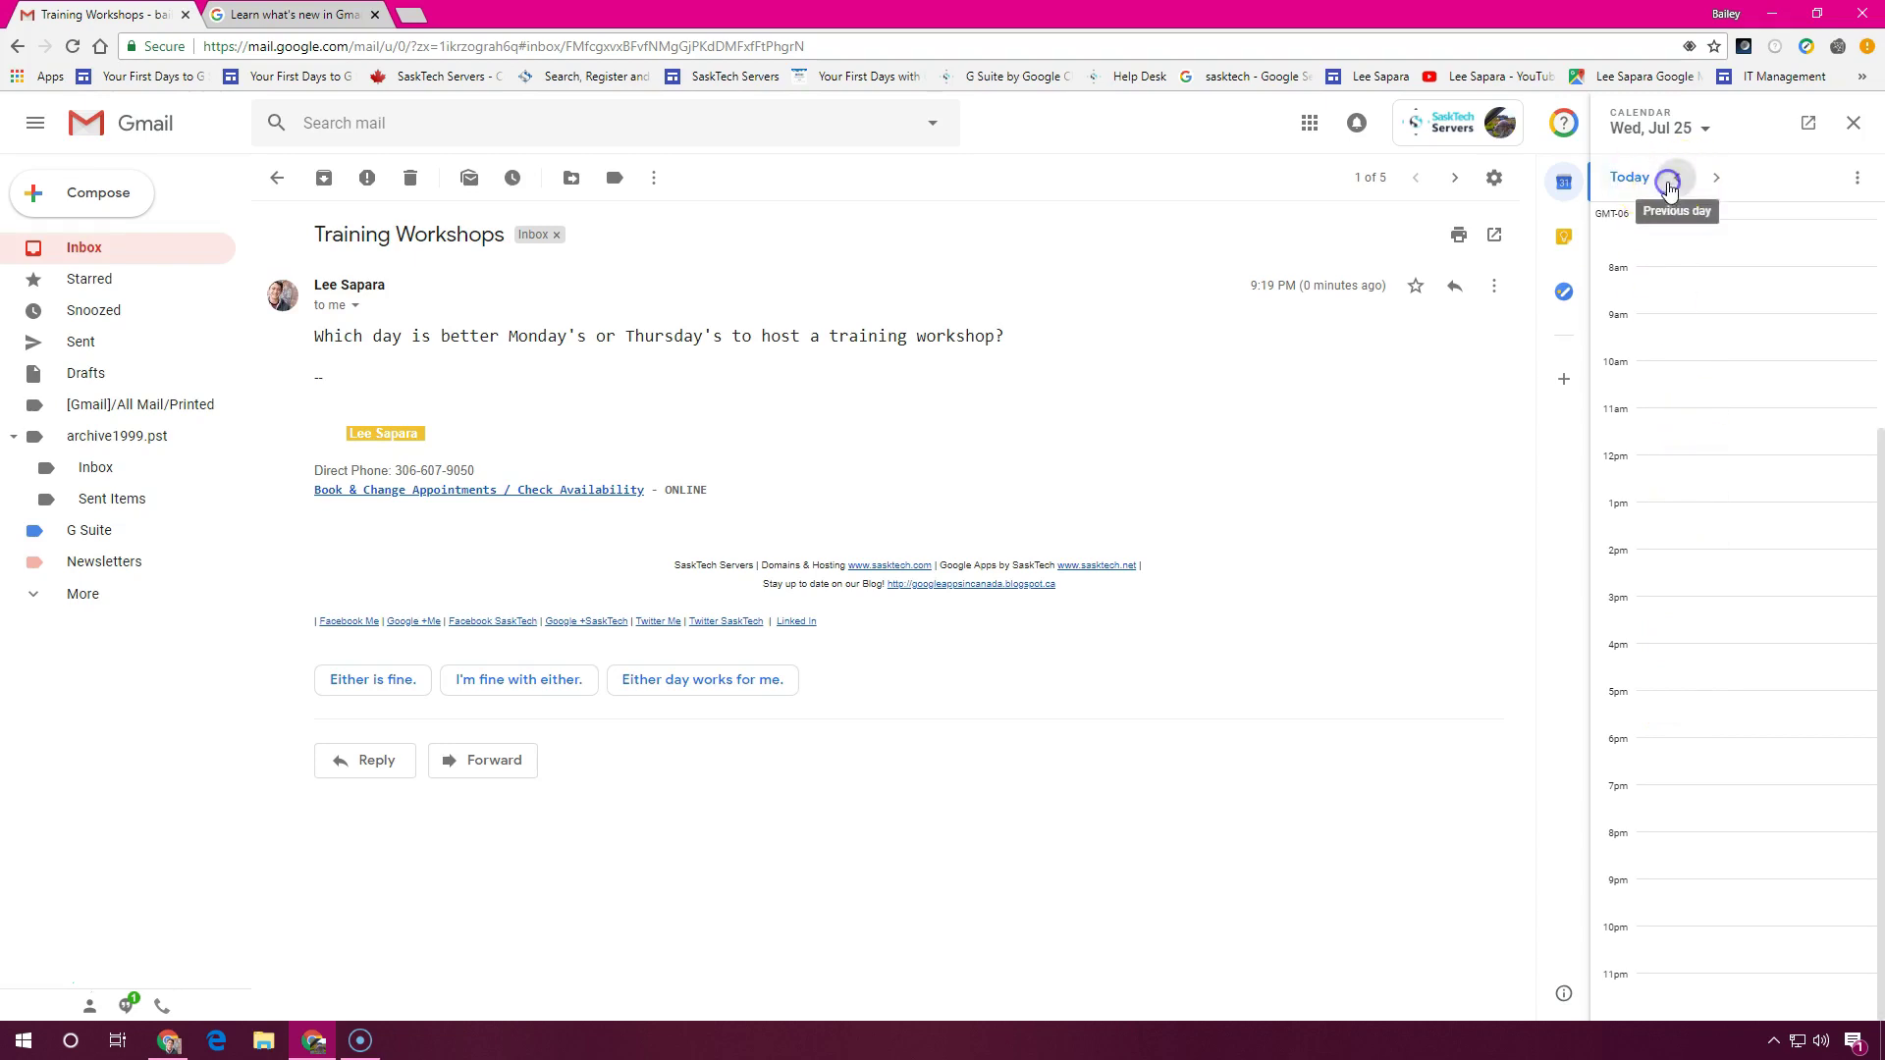
left_click(1854, 186)
left_click(1852, 194)
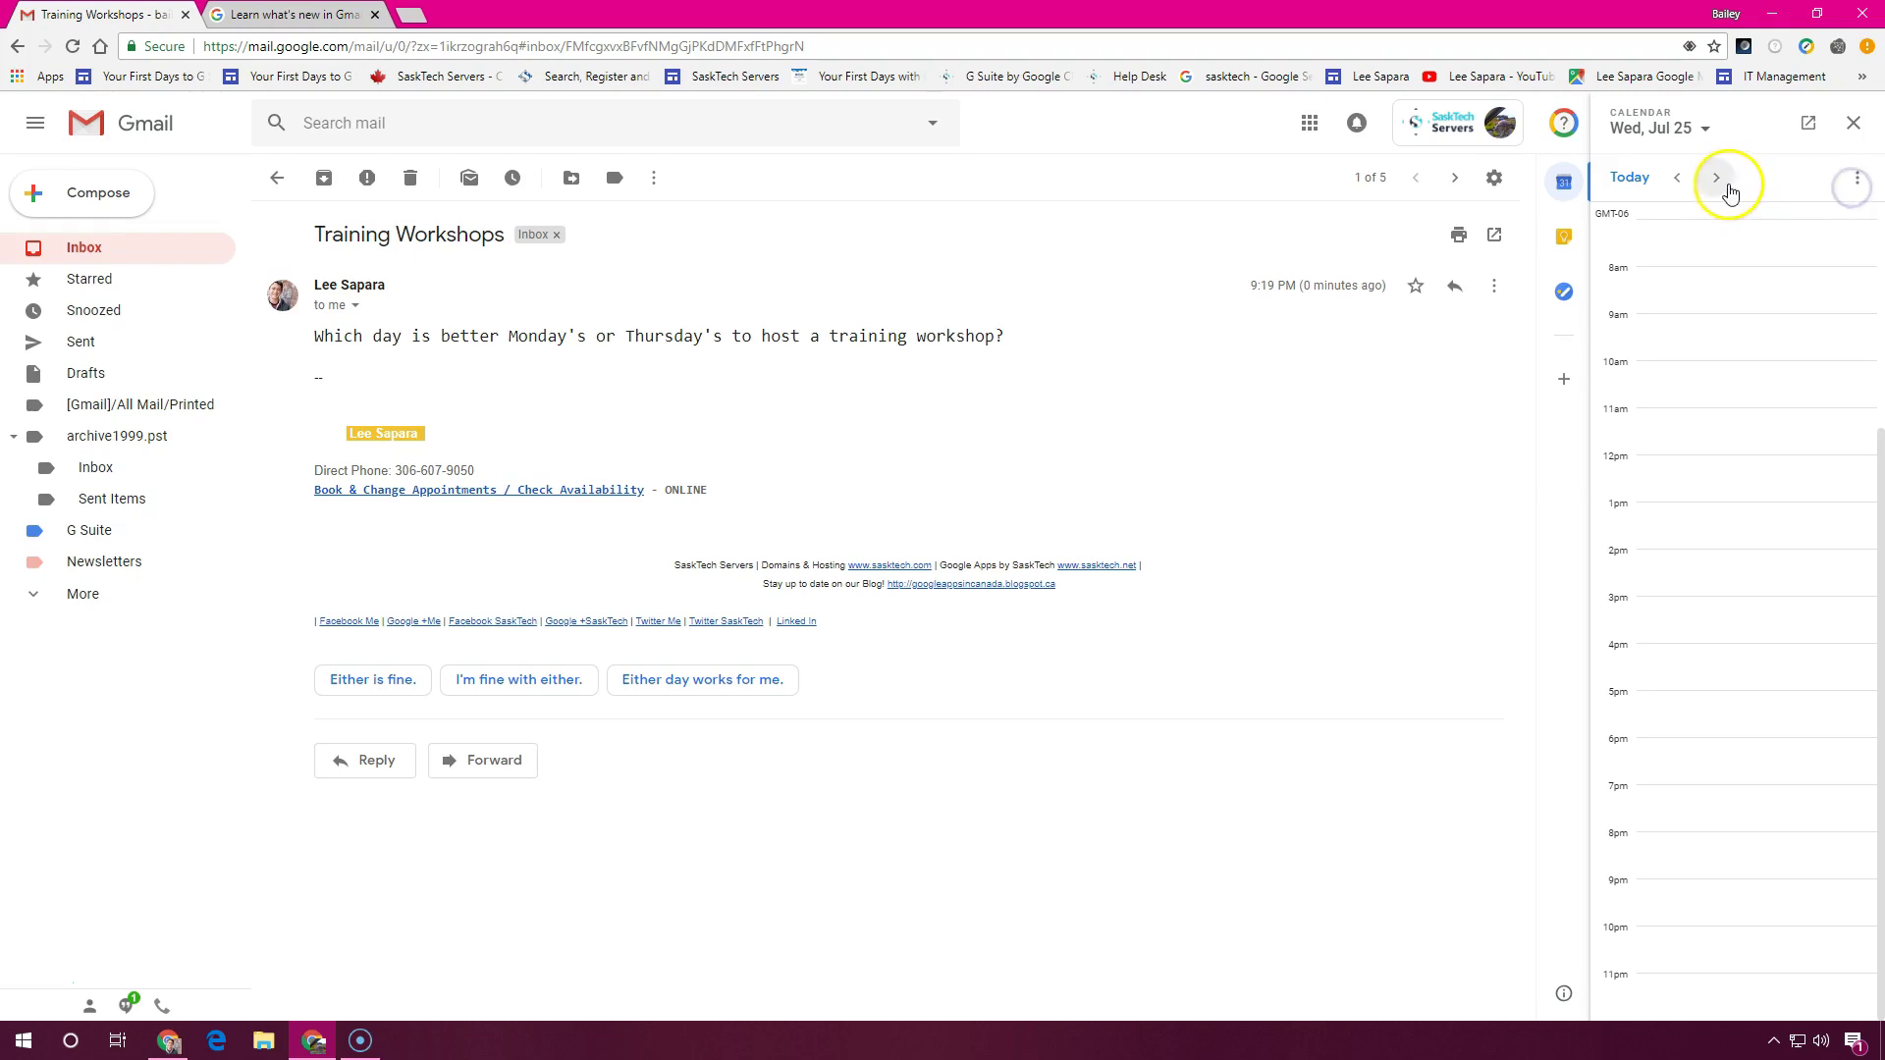
left_click(1727, 190)
left_click(1724, 190)
left_click(1722, 191)
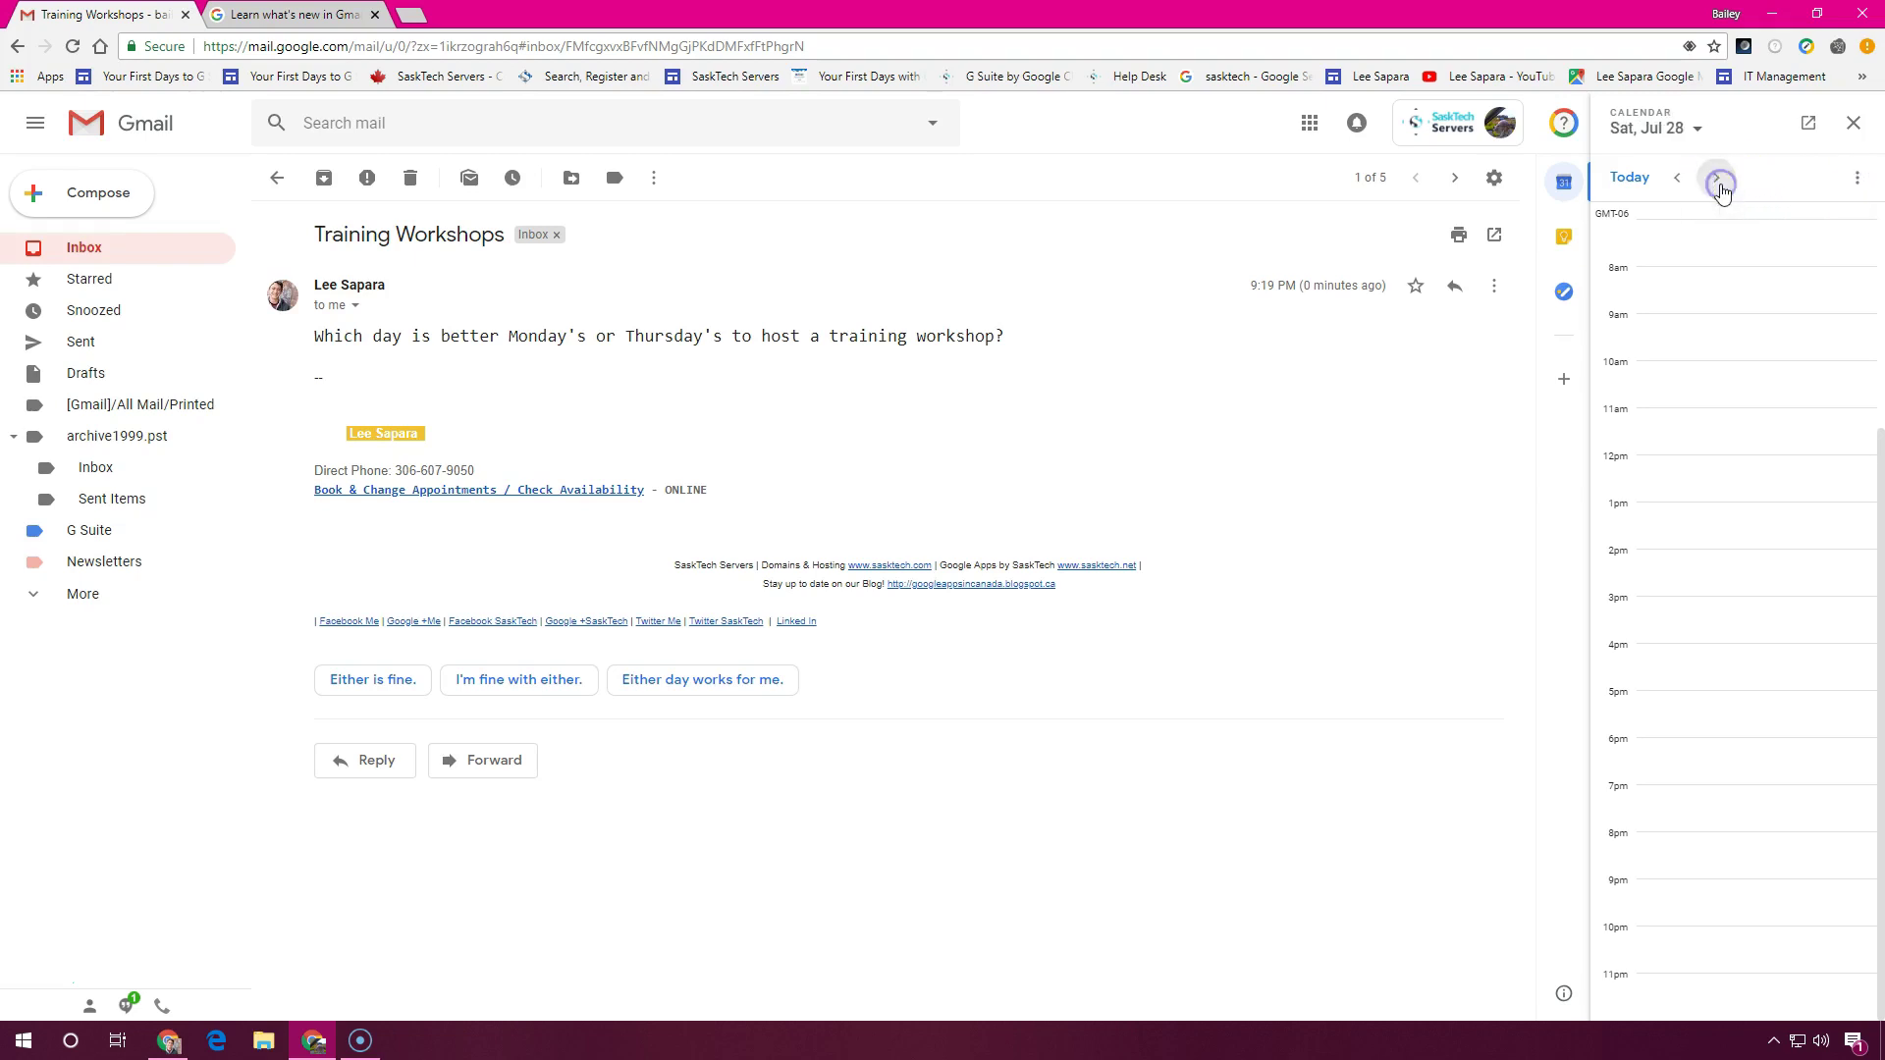
left_click(1723, 192)
left_click(1722, 192)
Send the 'Either is fine.' smart reply in Training Workshops and reopen the thread from the inbox
scroll(1738, 435, "up", 3)
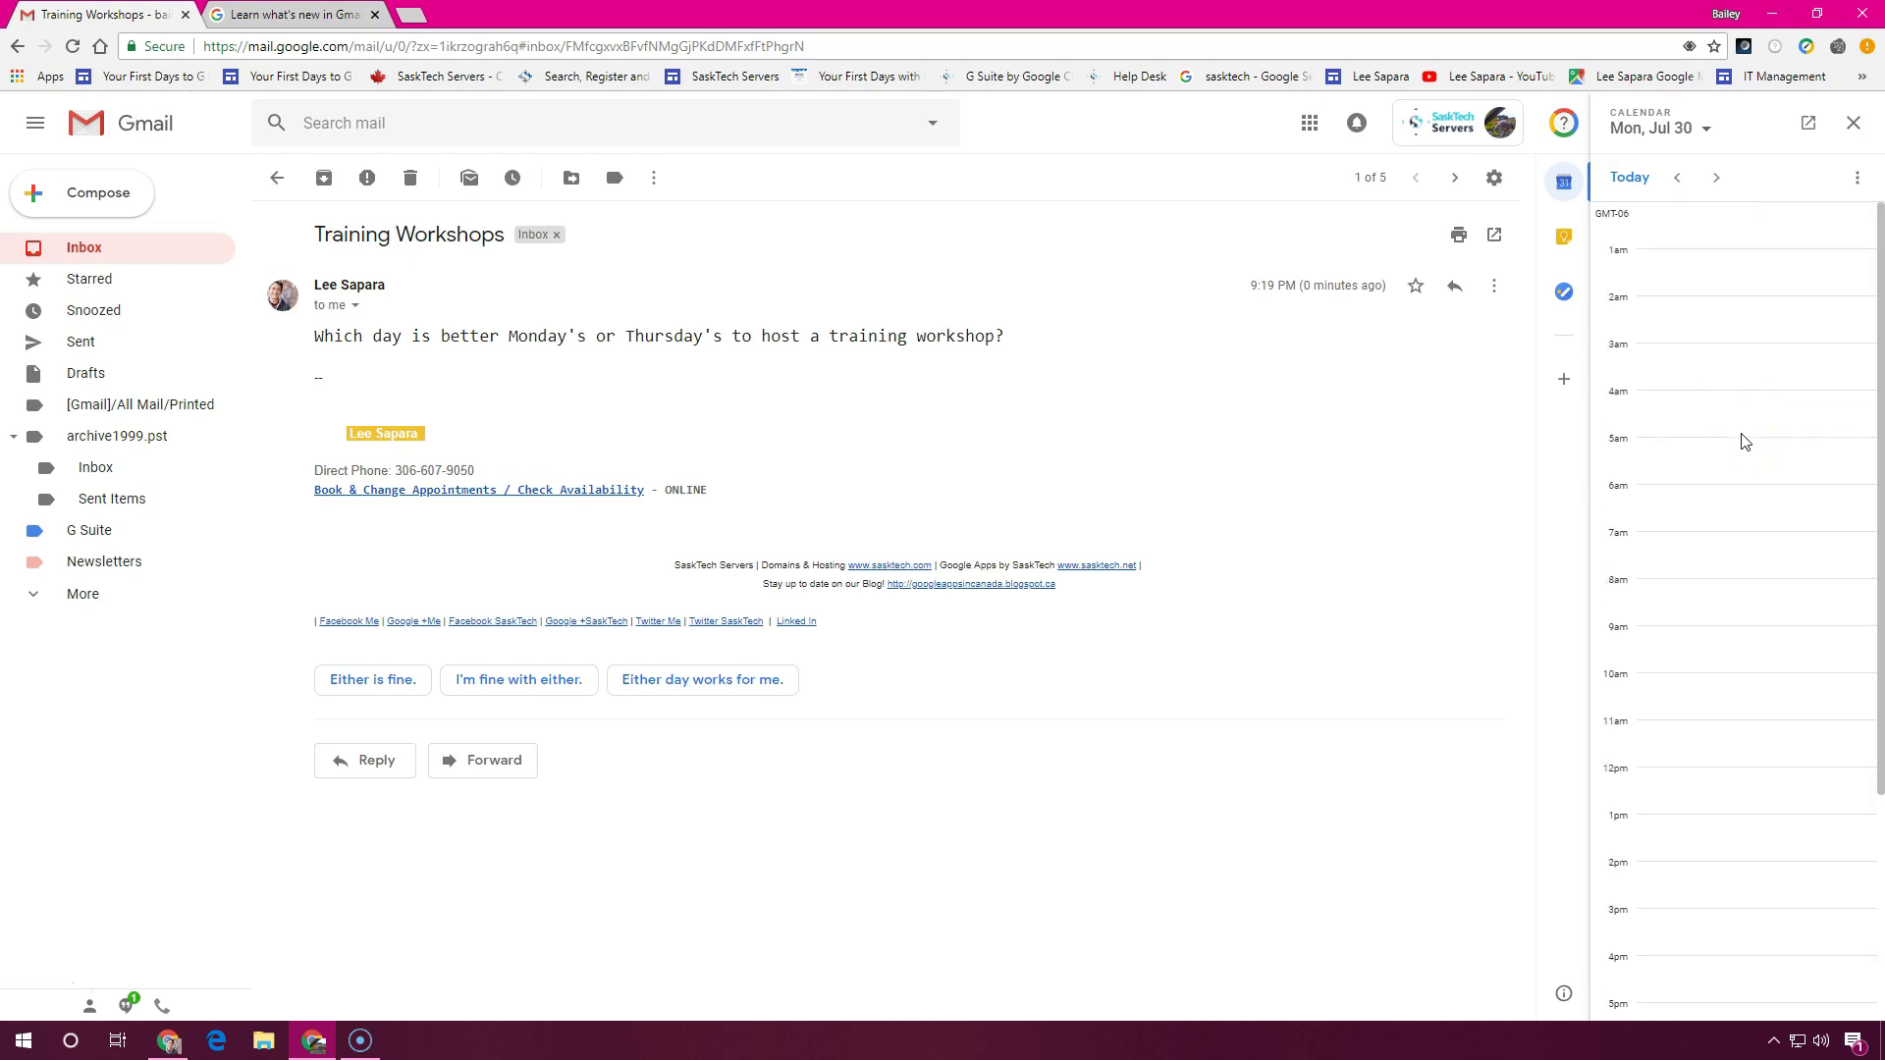
left_click(392, 695)
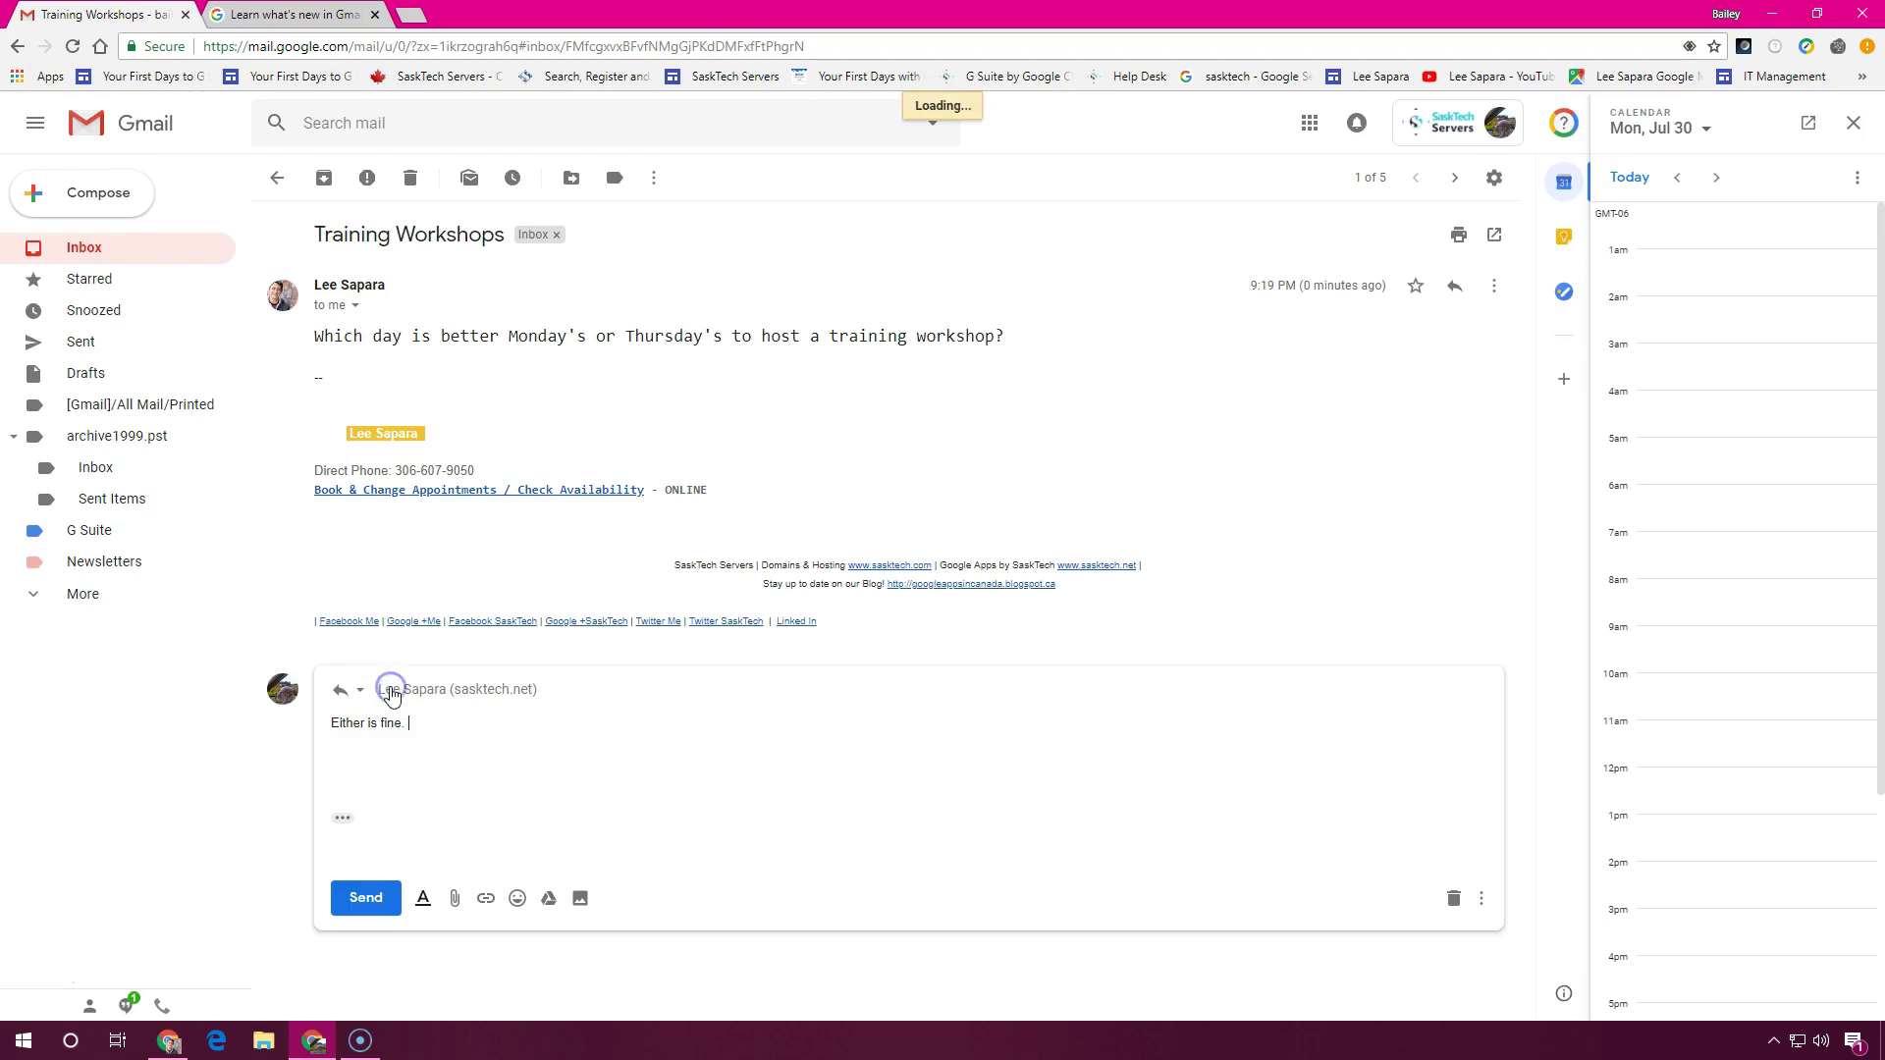
left_click(373, 901)
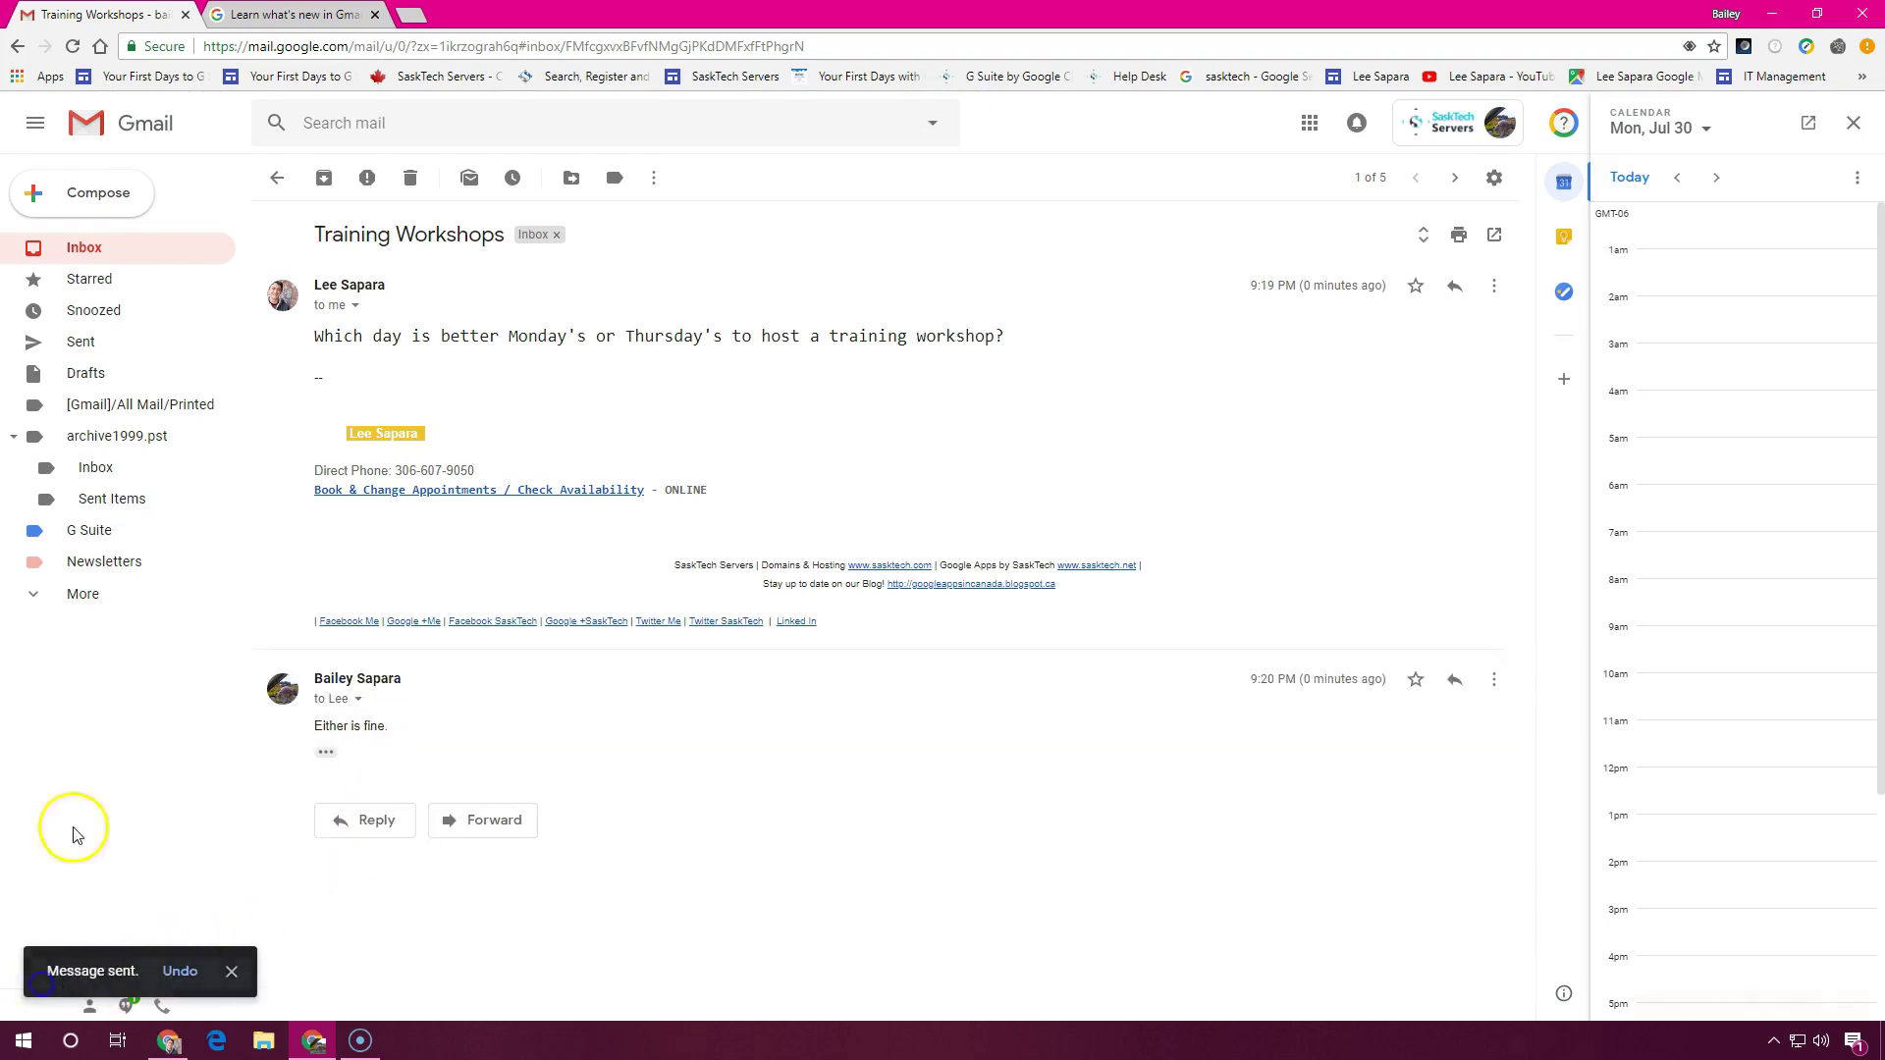
left_click(98, 249)
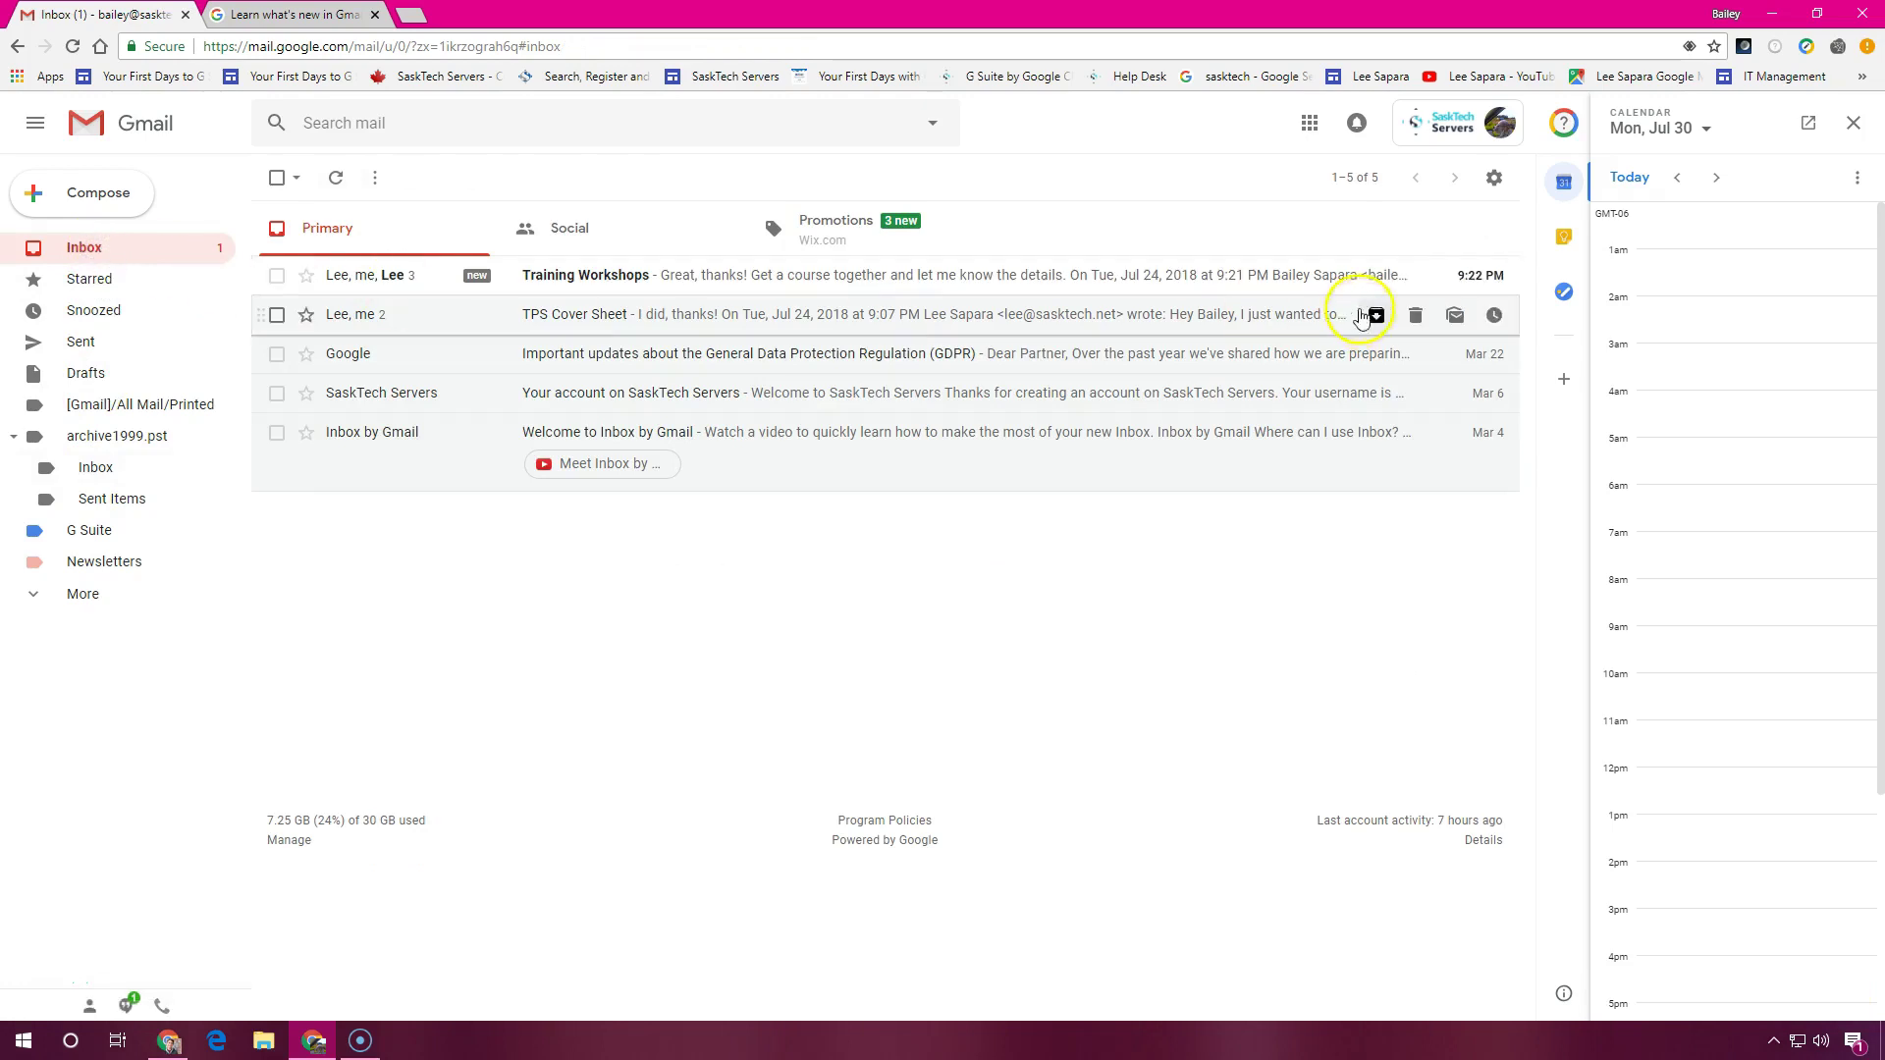
left_click(1188, 282)
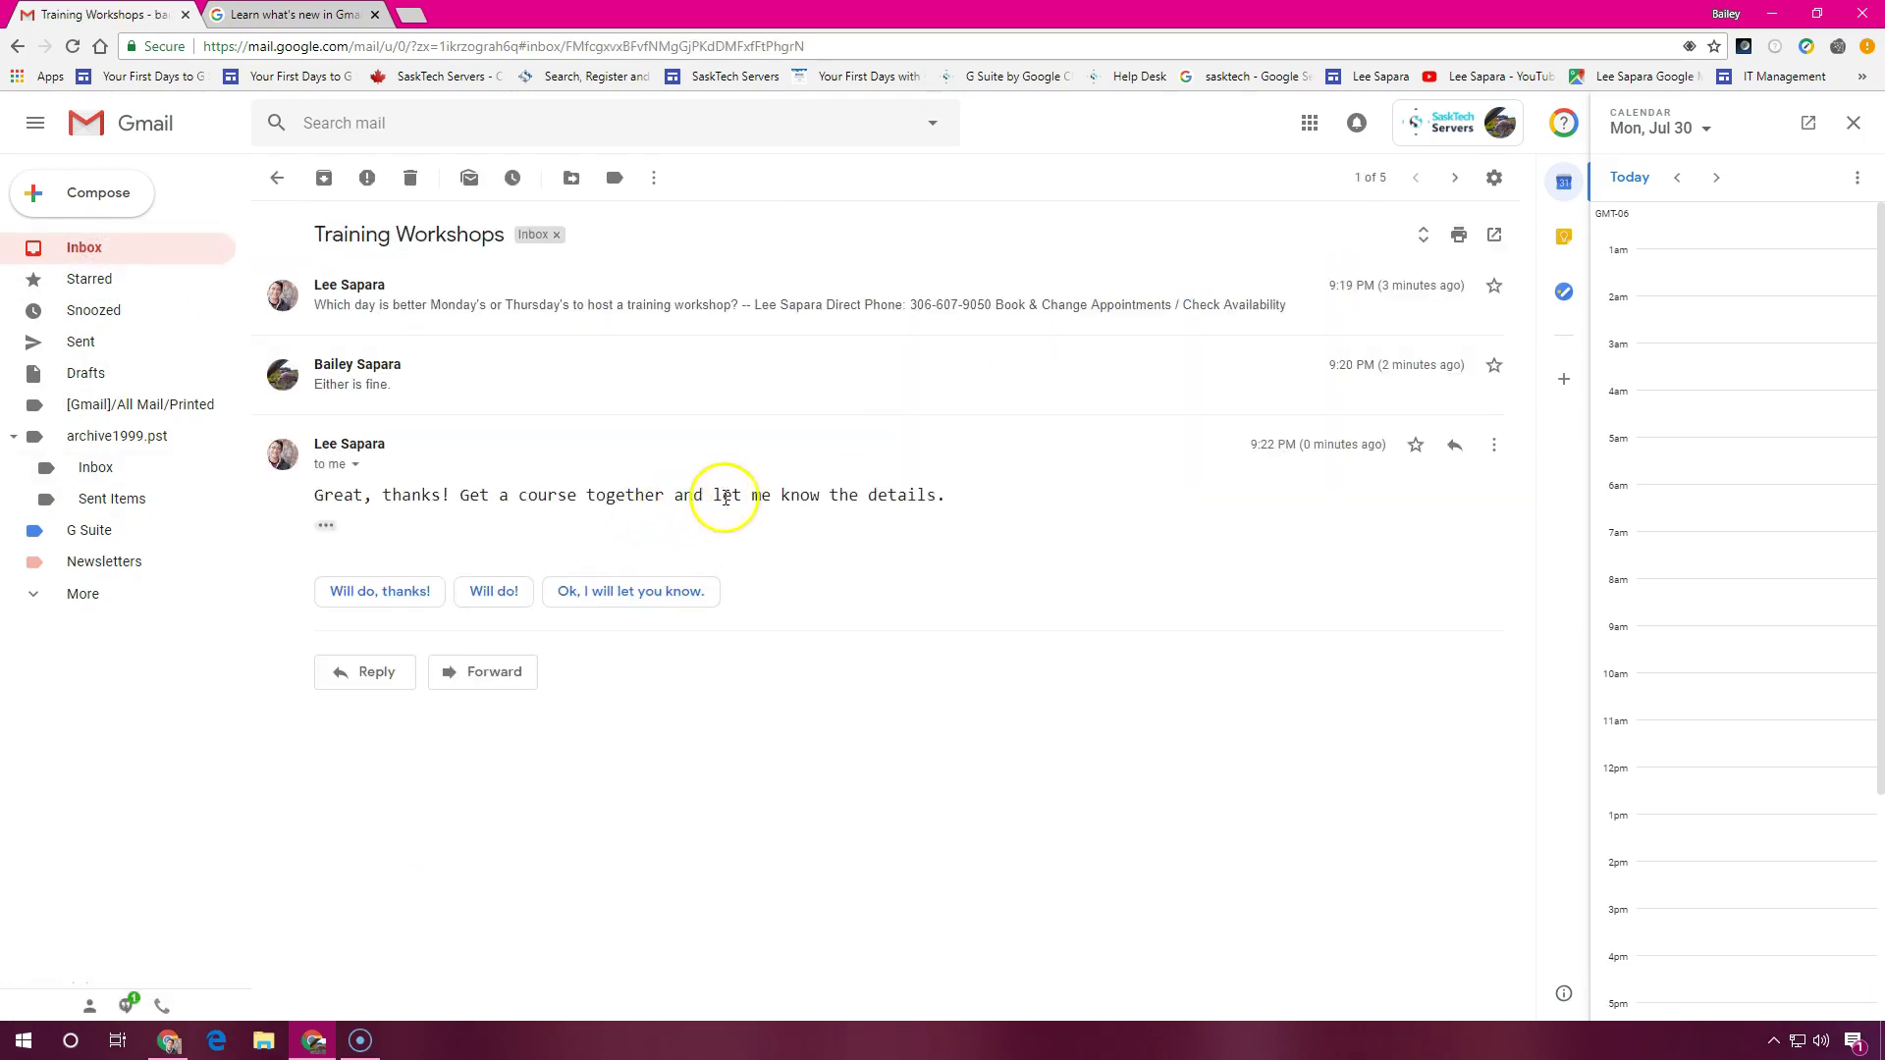
Set up the Tasks panel and add the Training Workshops email to Tasks via More actions
left_click(1567, 294)
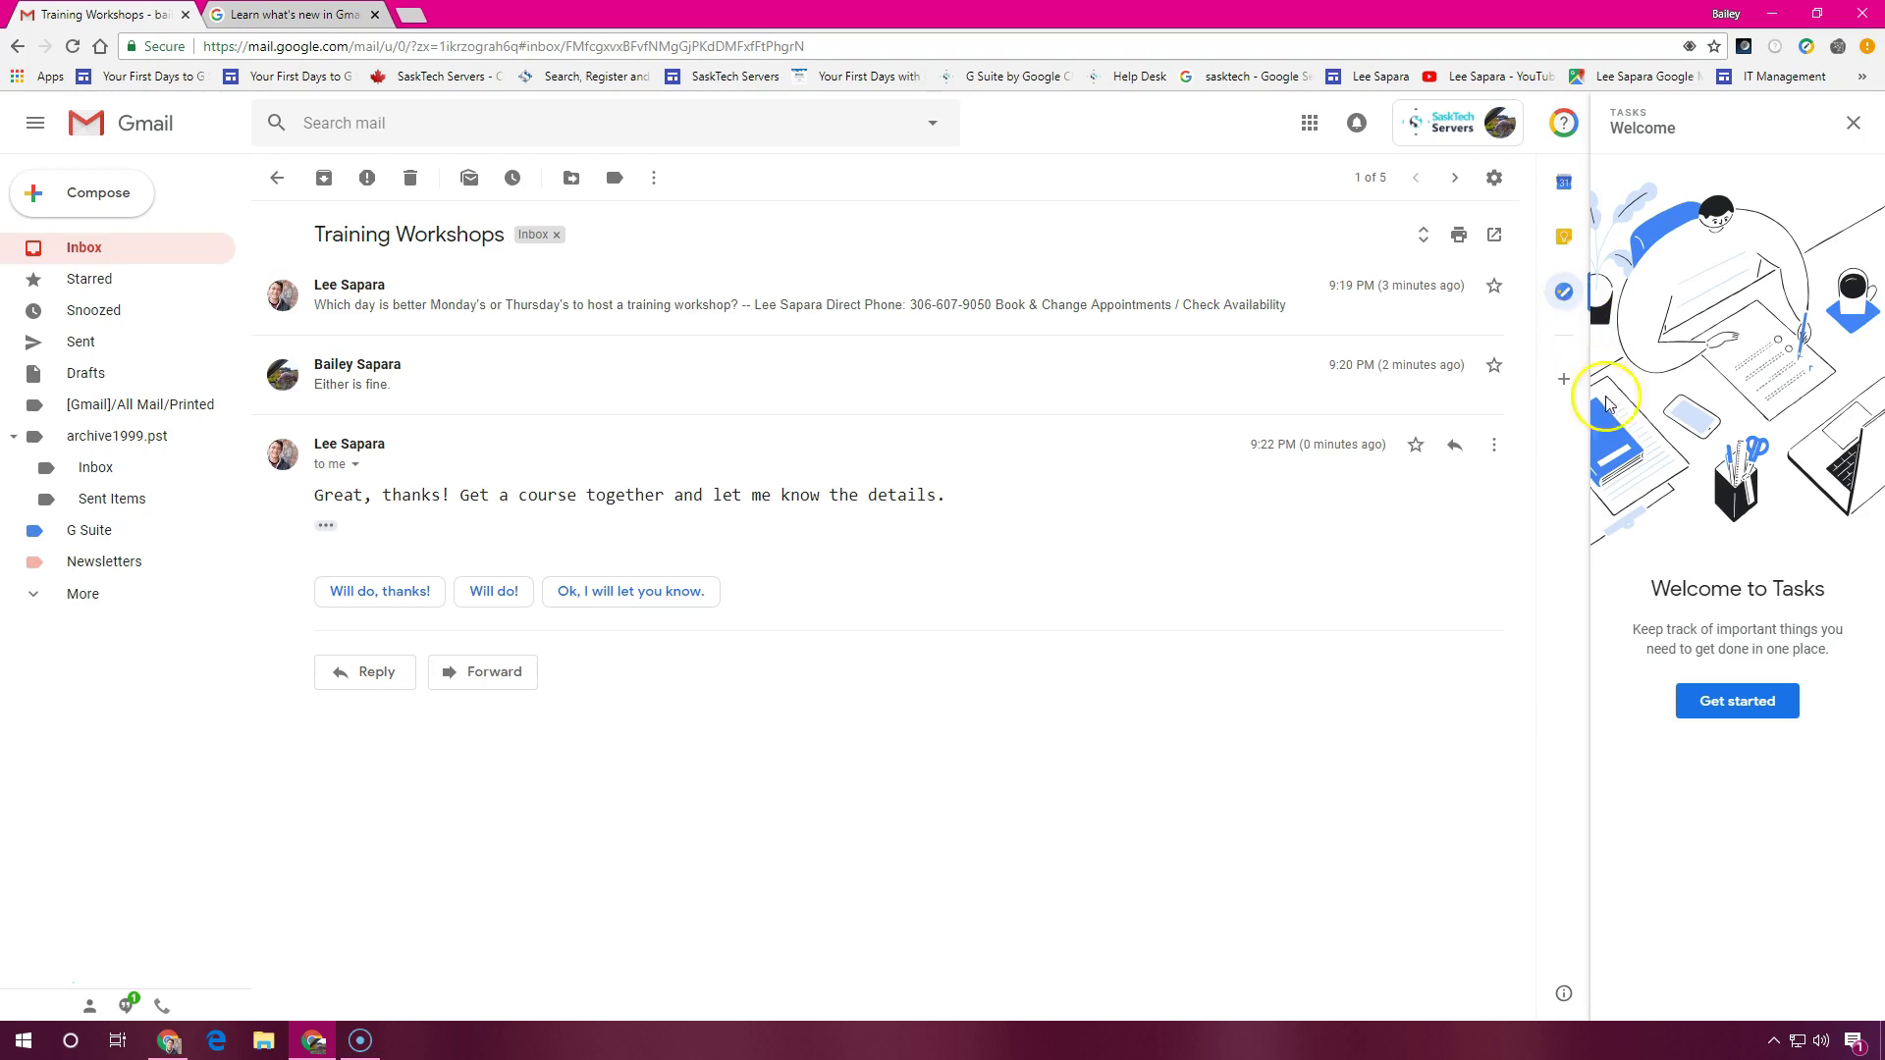
left_click(1750, 710)
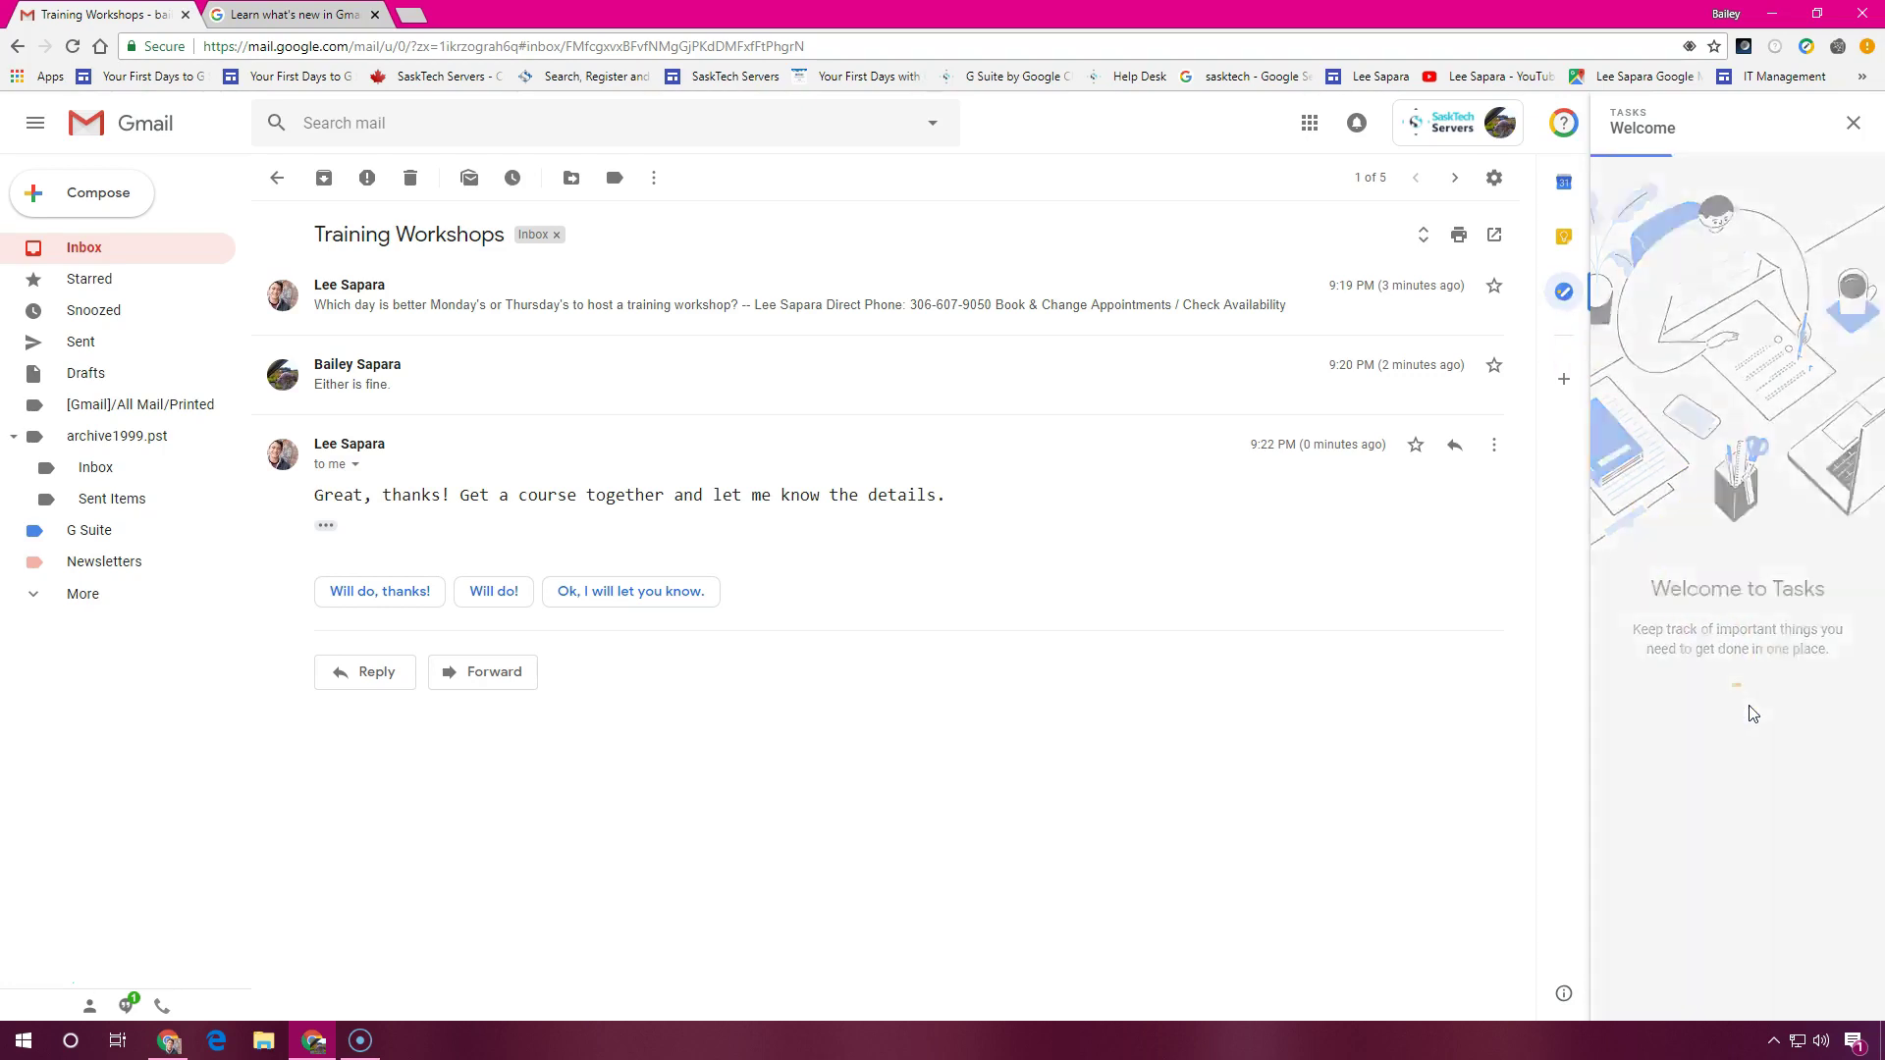
left_click(1011, 592)
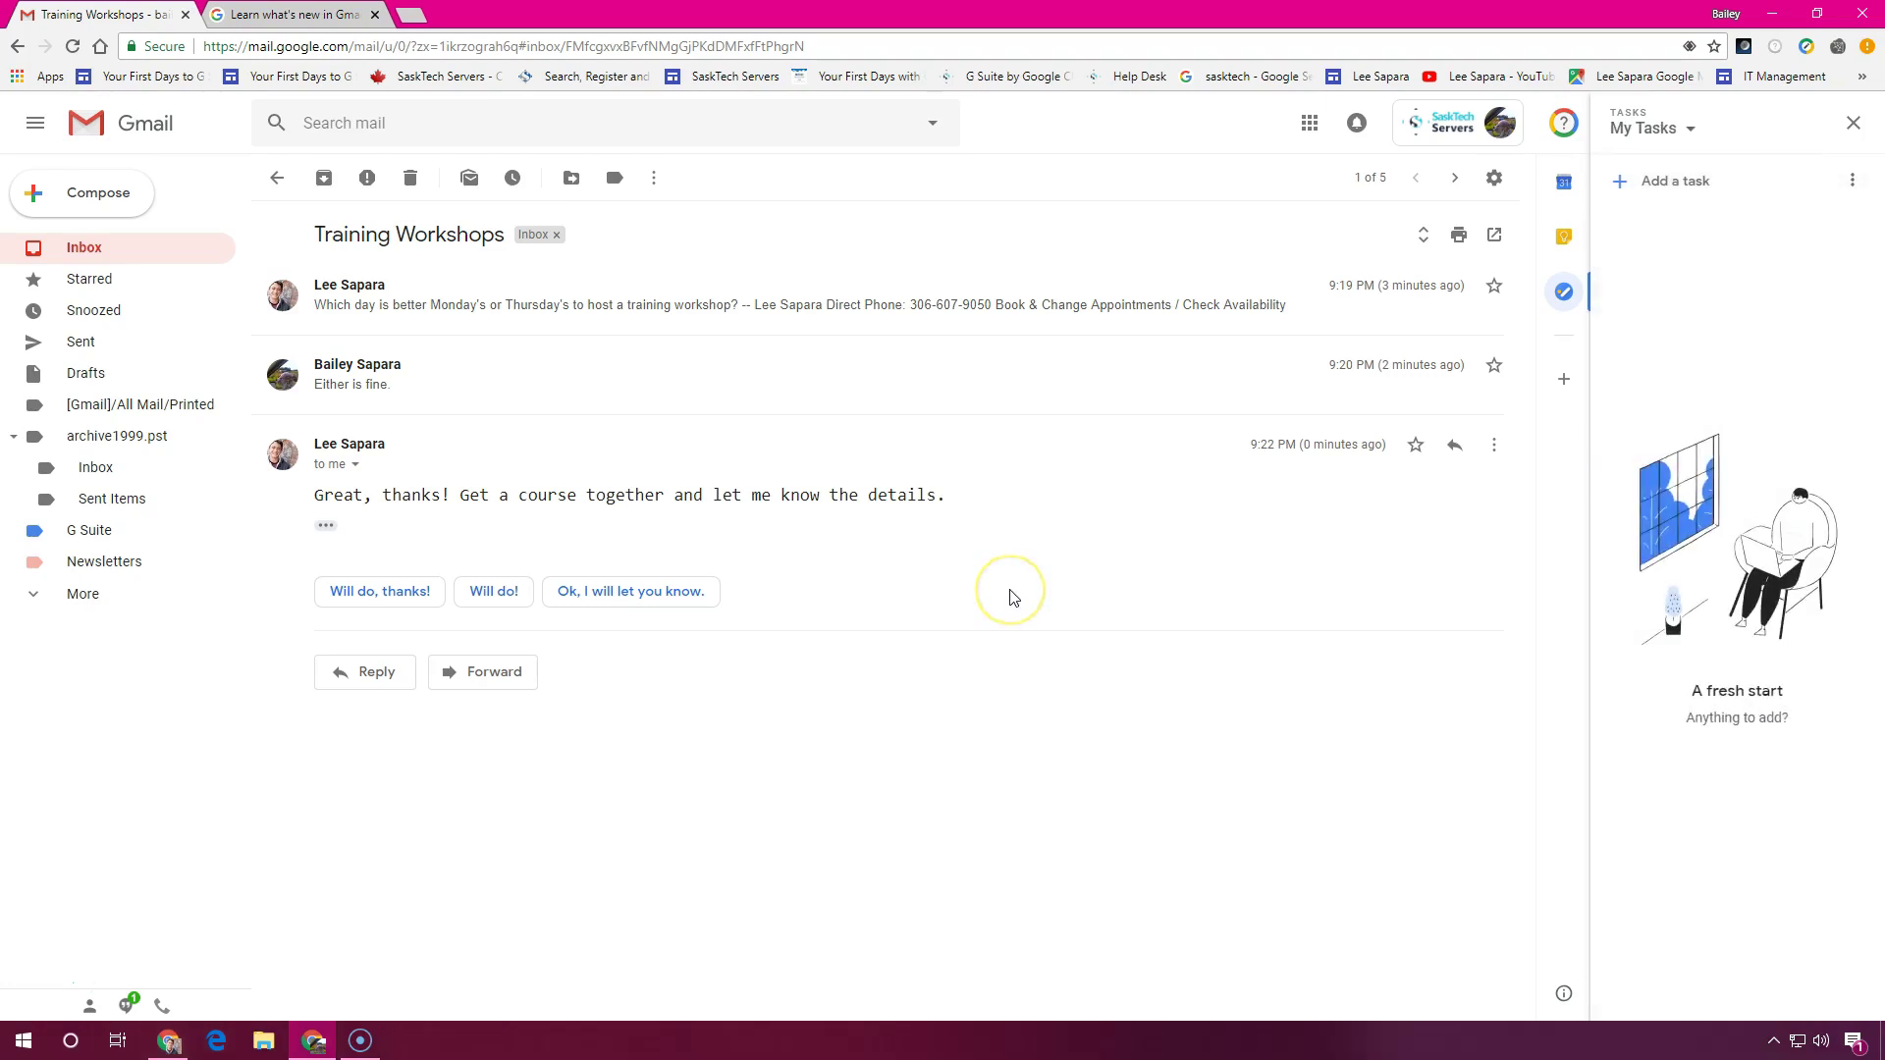
left_click(653, 180)
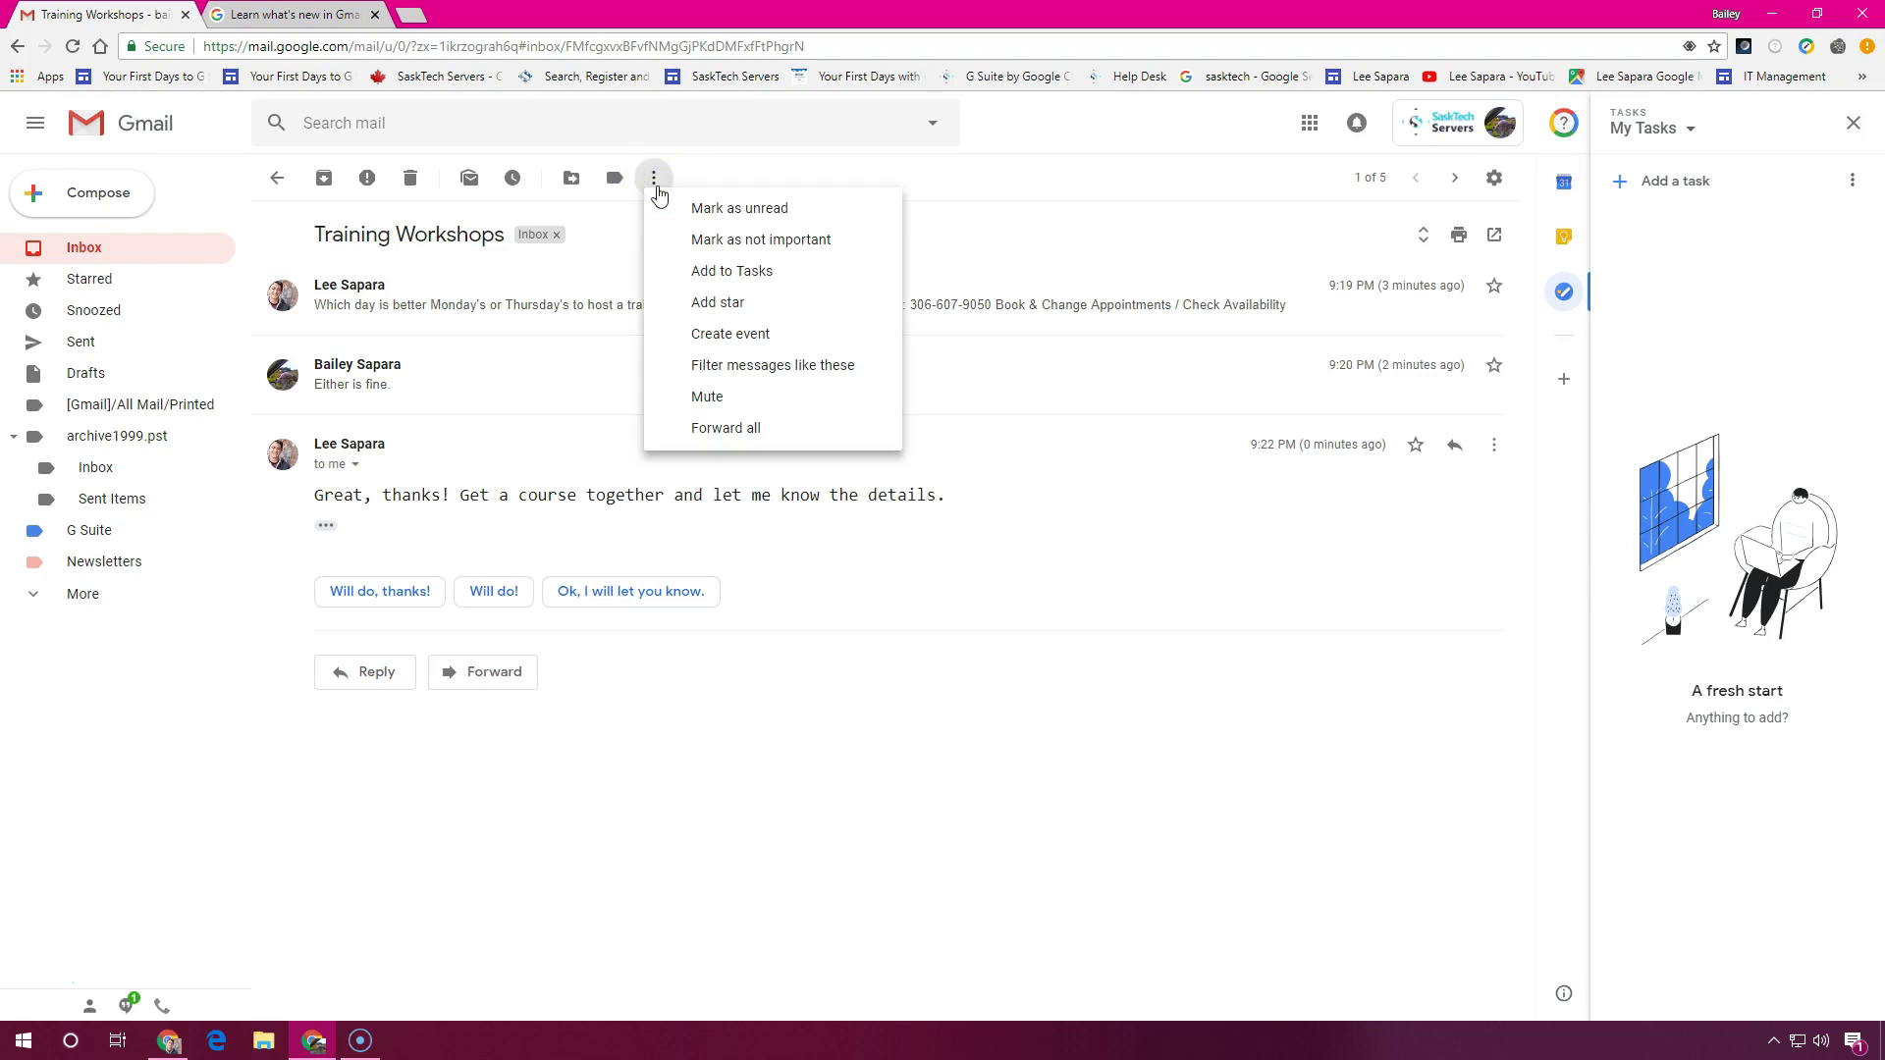
left_click(727, 272)
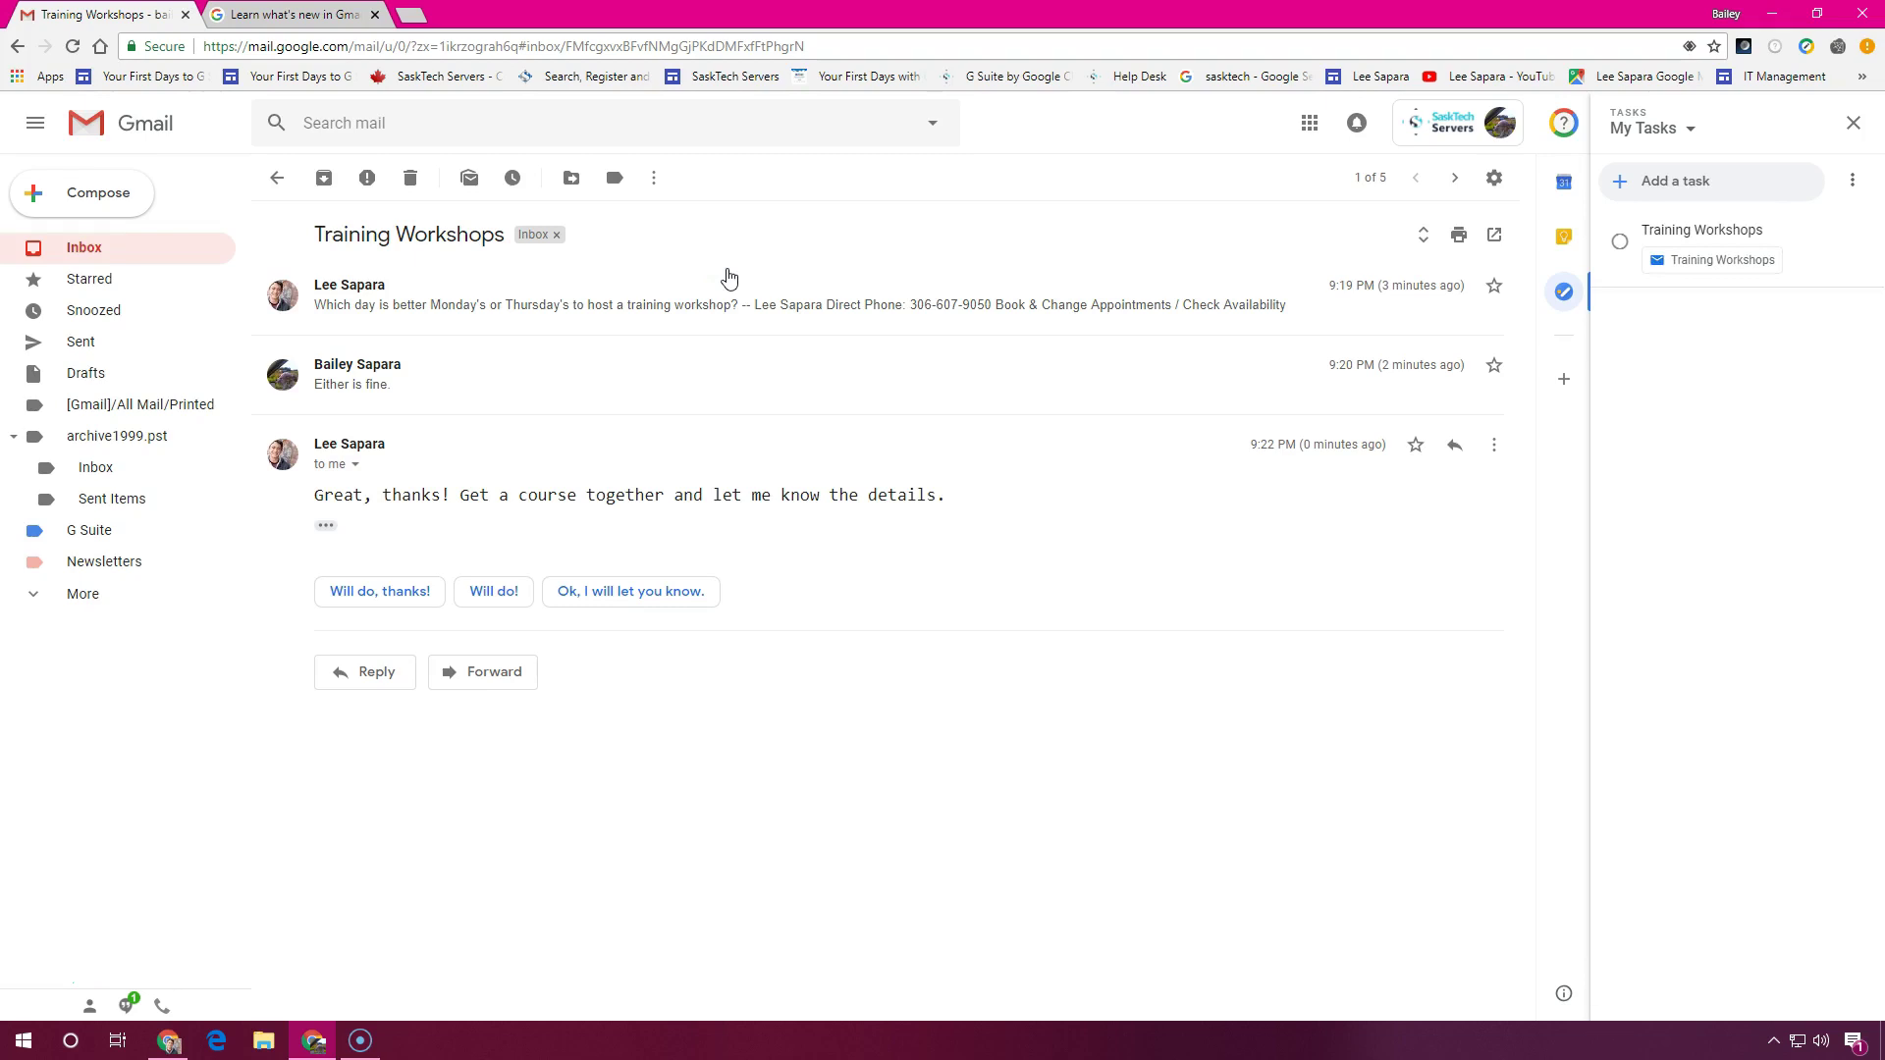
Send the 'Ok, I will let you know.' smart reply, then bring up Keep notes alongside
left_click(650, 594)
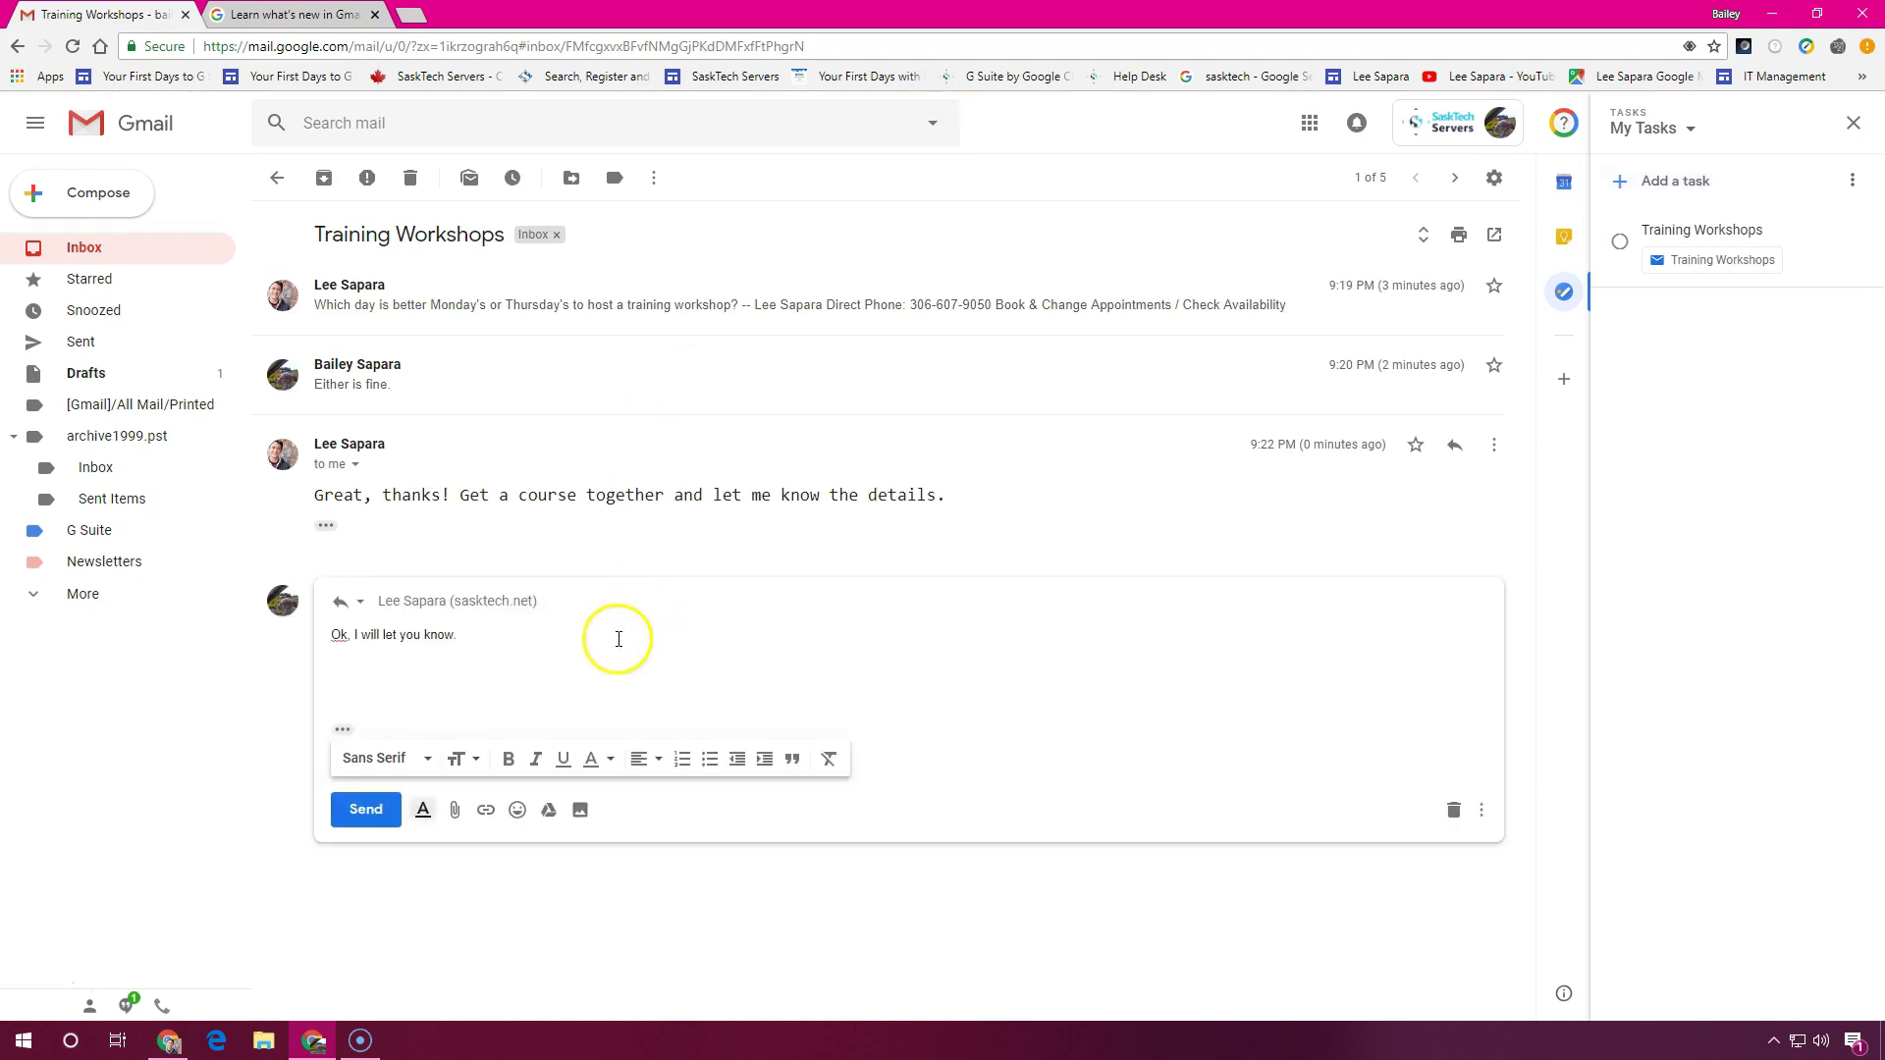
left_click(378, 815)
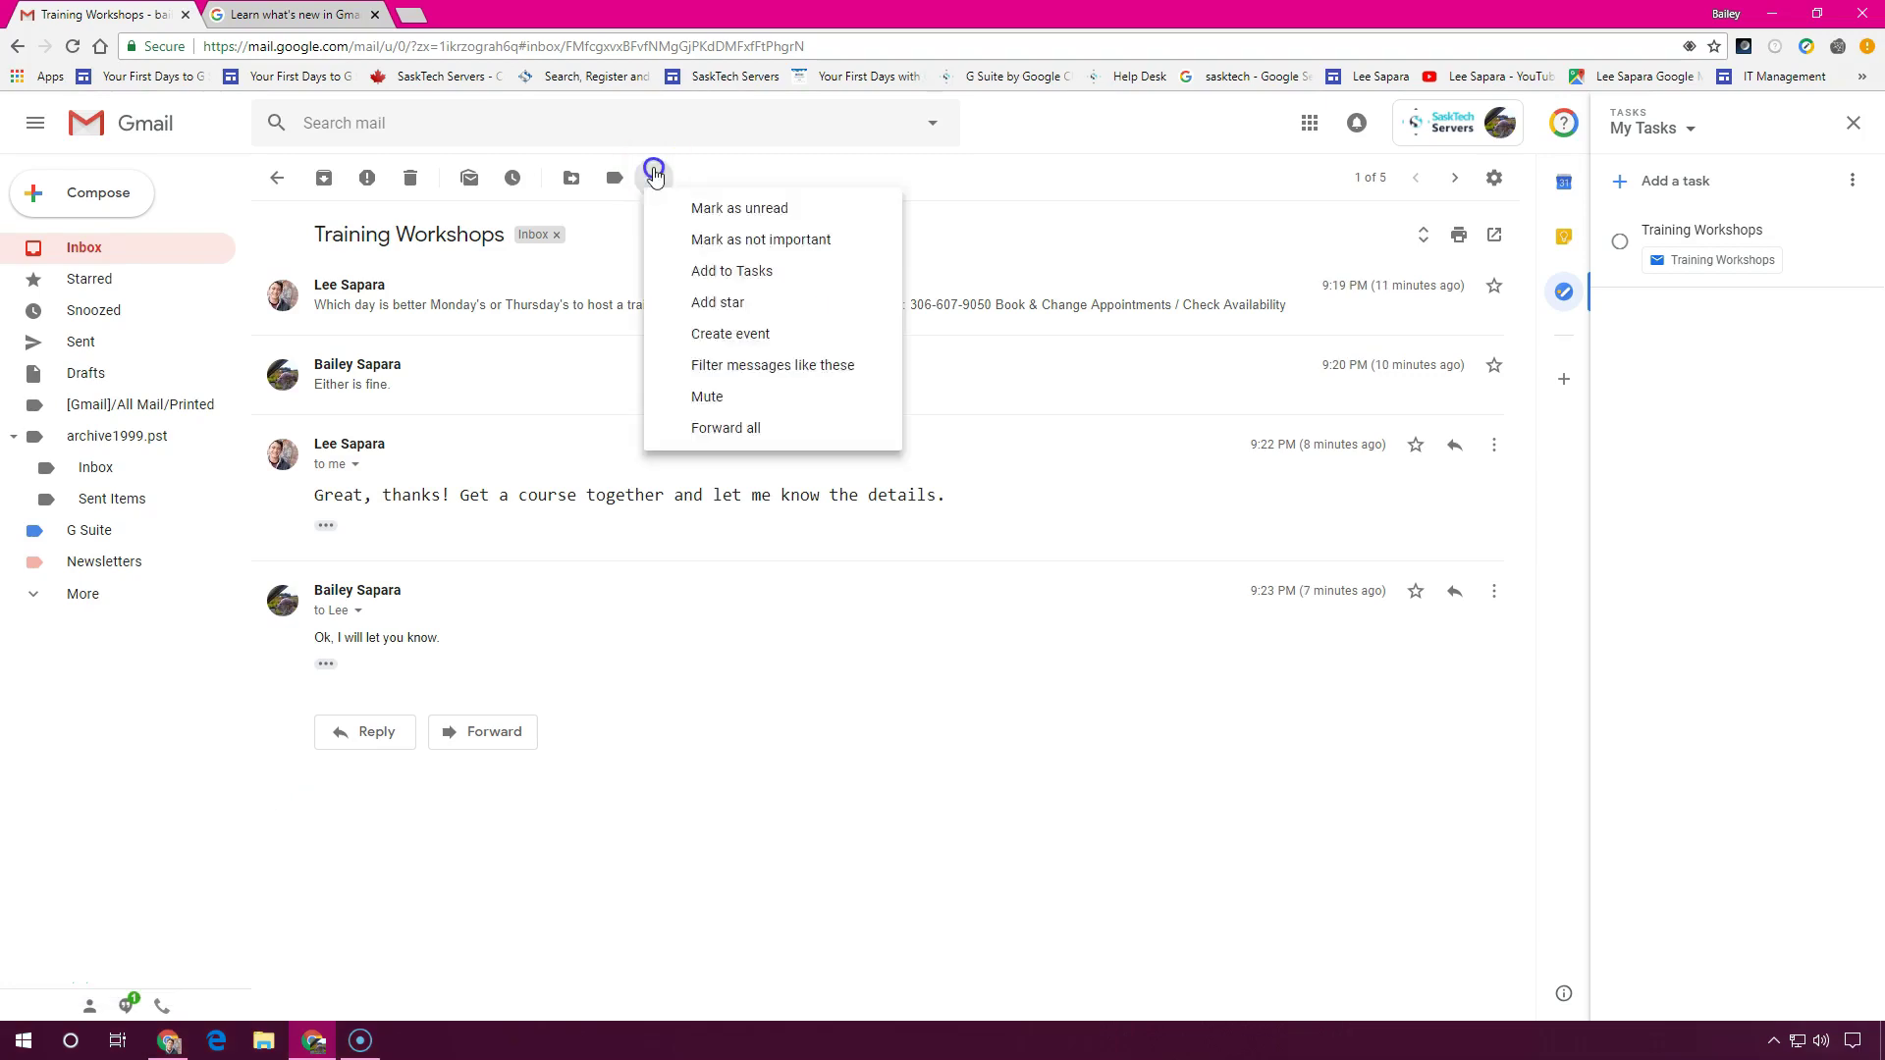
left_click(926, 896)
Create a Keep note titled 'Training Workshop Ideas' listing Gmail and Google Calendar
left_click(1564, 236)
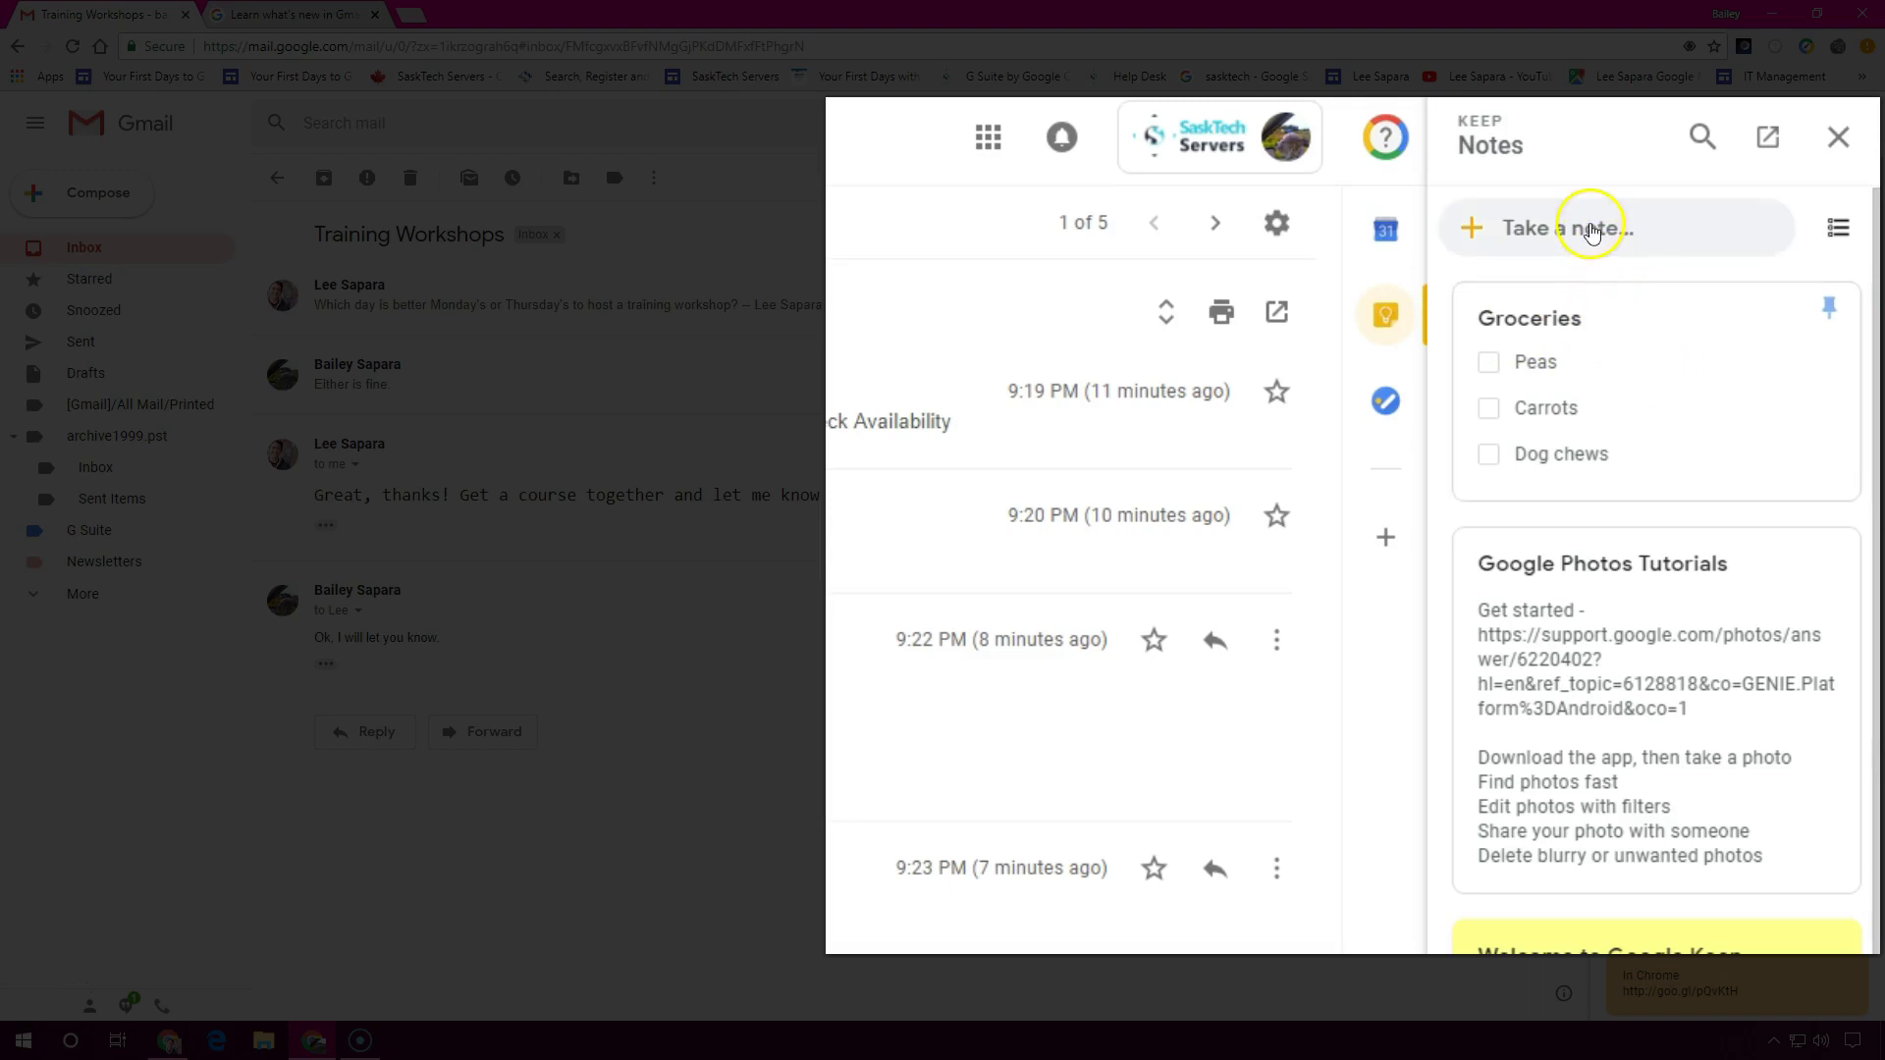
left_click(1591, 232)
left_click(1496, 252)
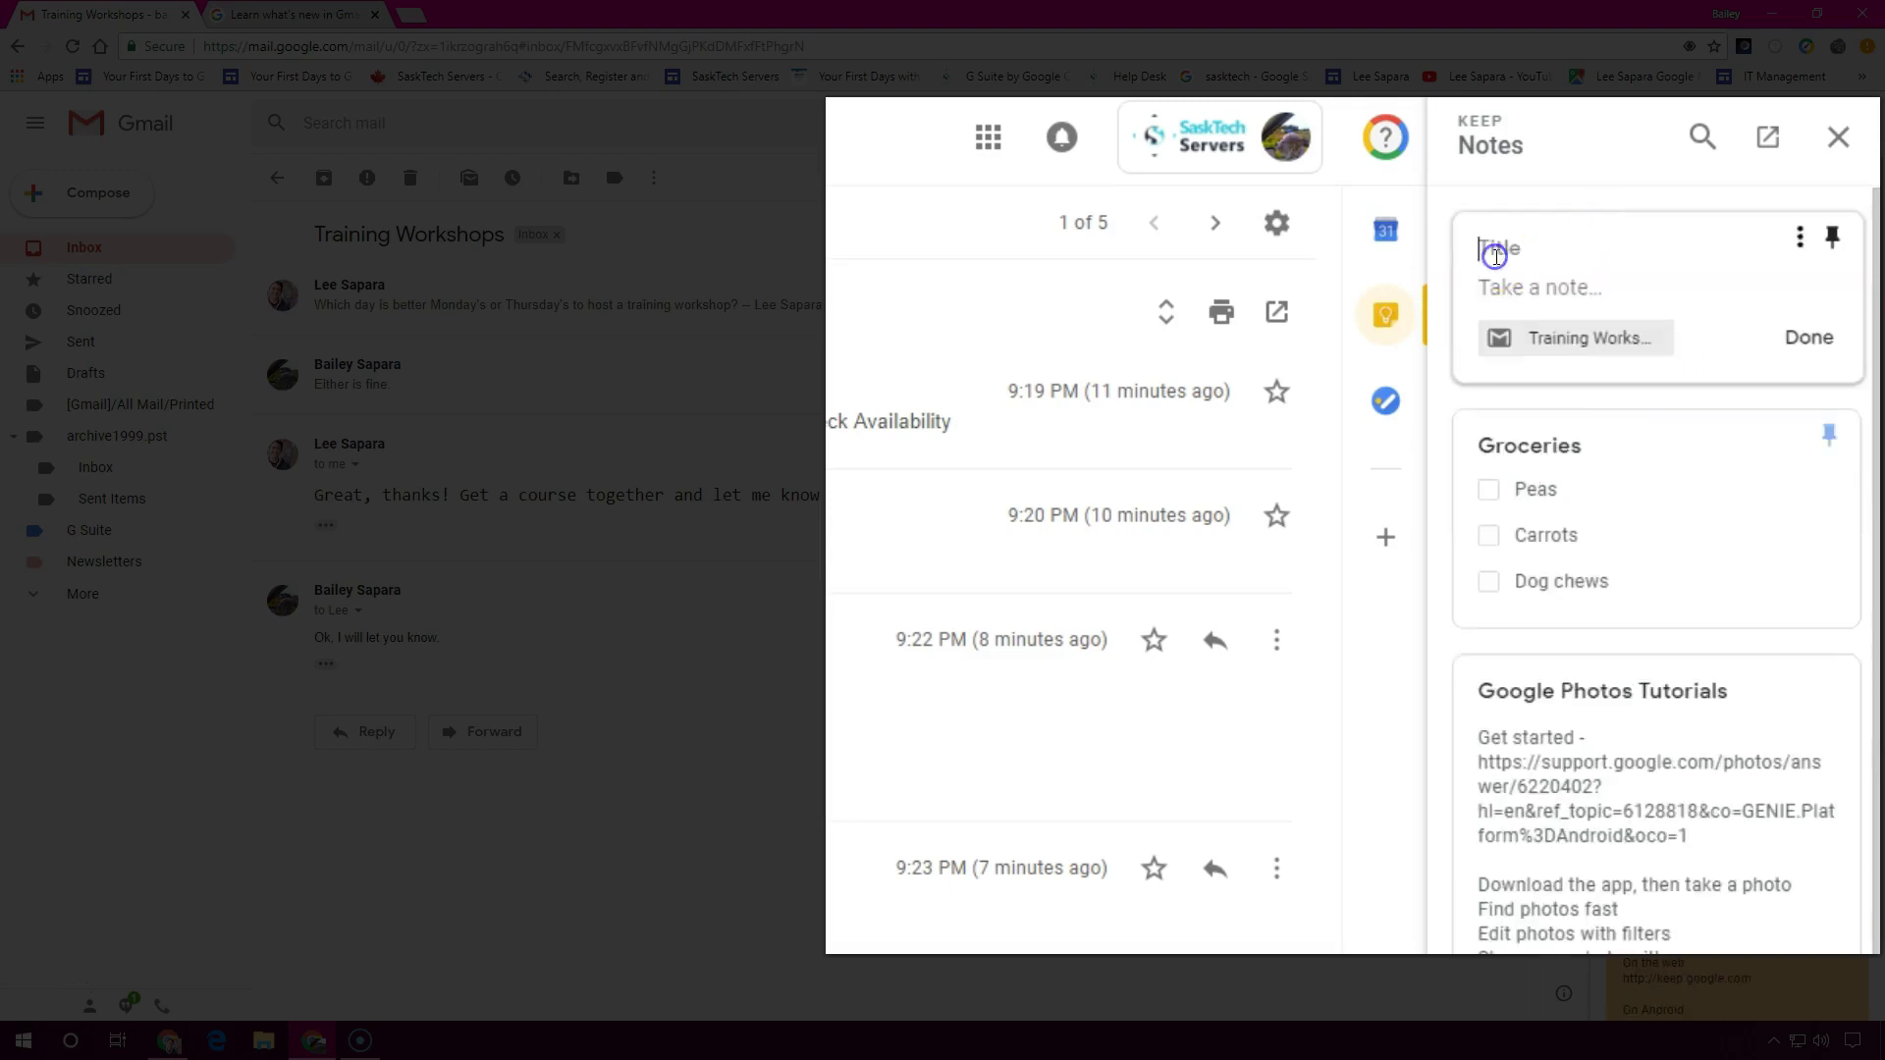
type("Training Workshop Ideas")
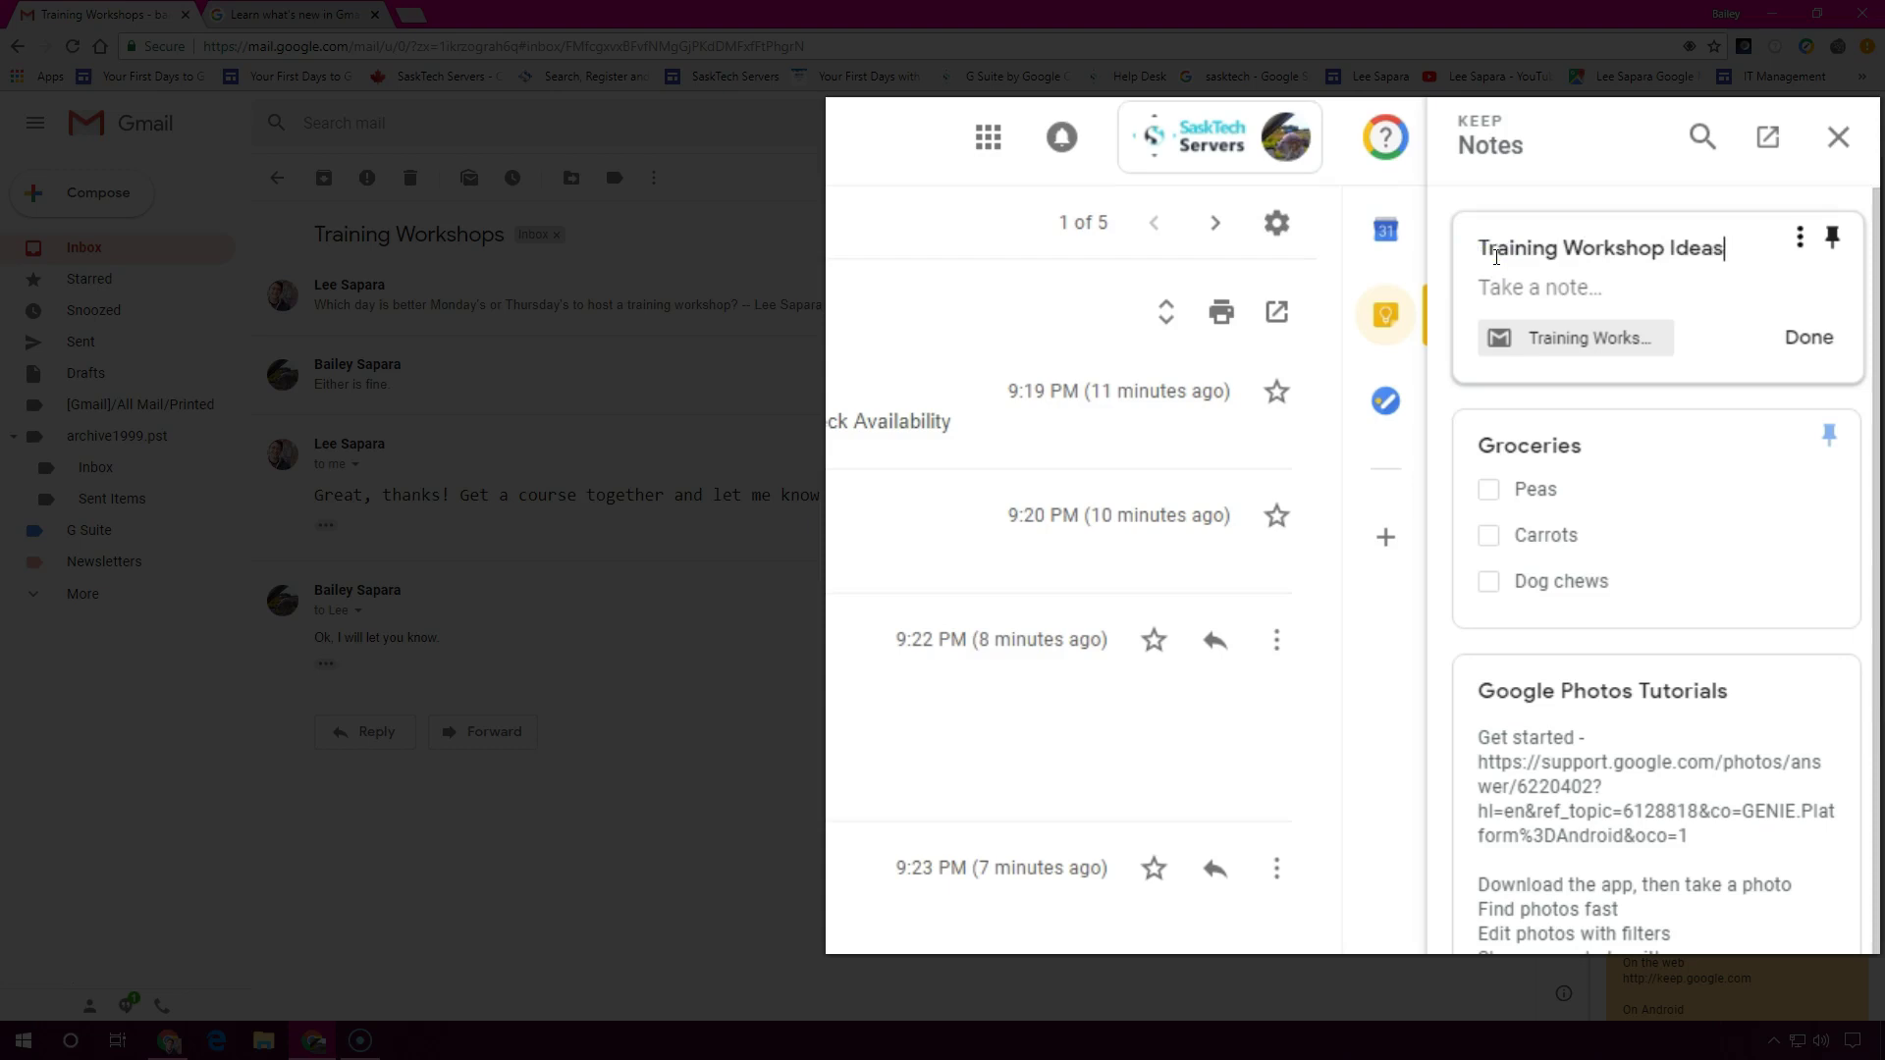
key("Return")
type("Gmail")
key("Return")
type("Google Calendar")
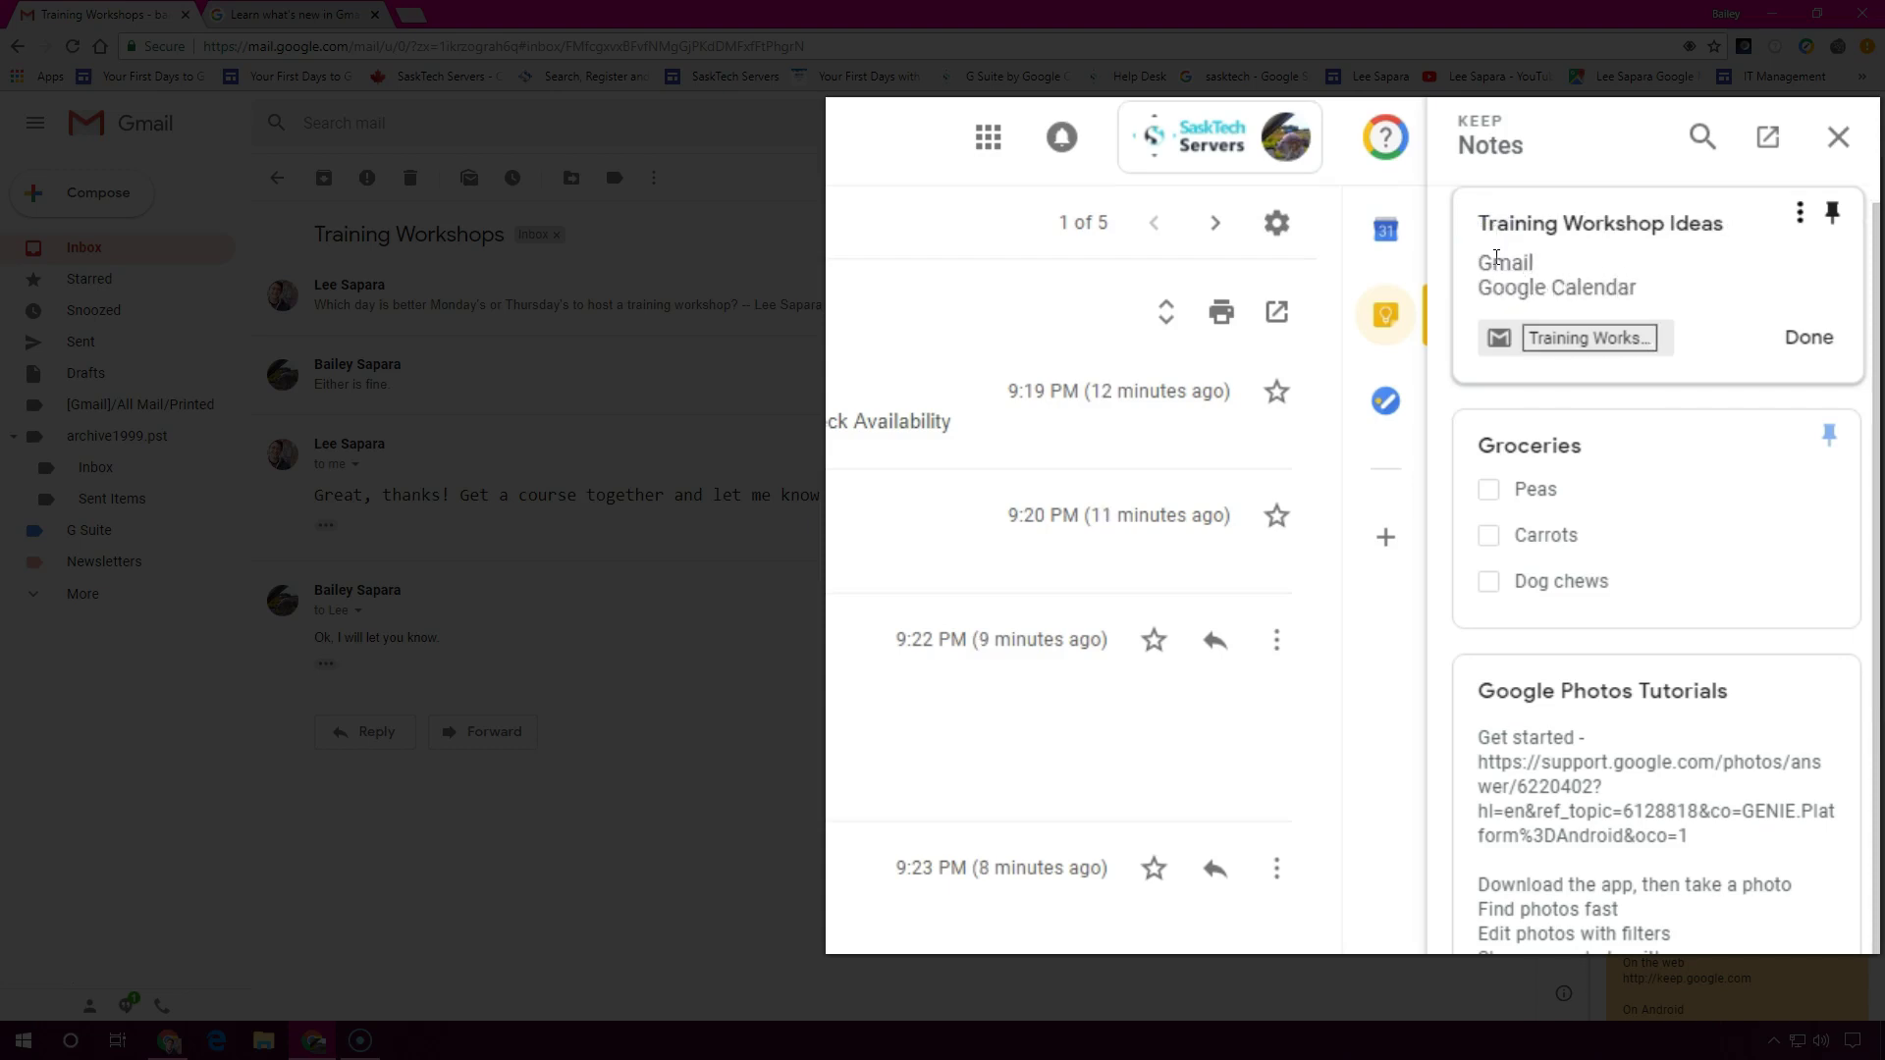
Add Google Photos and Google Drive lines to the note and pin it
left_click(1548, 248)
key("Return")
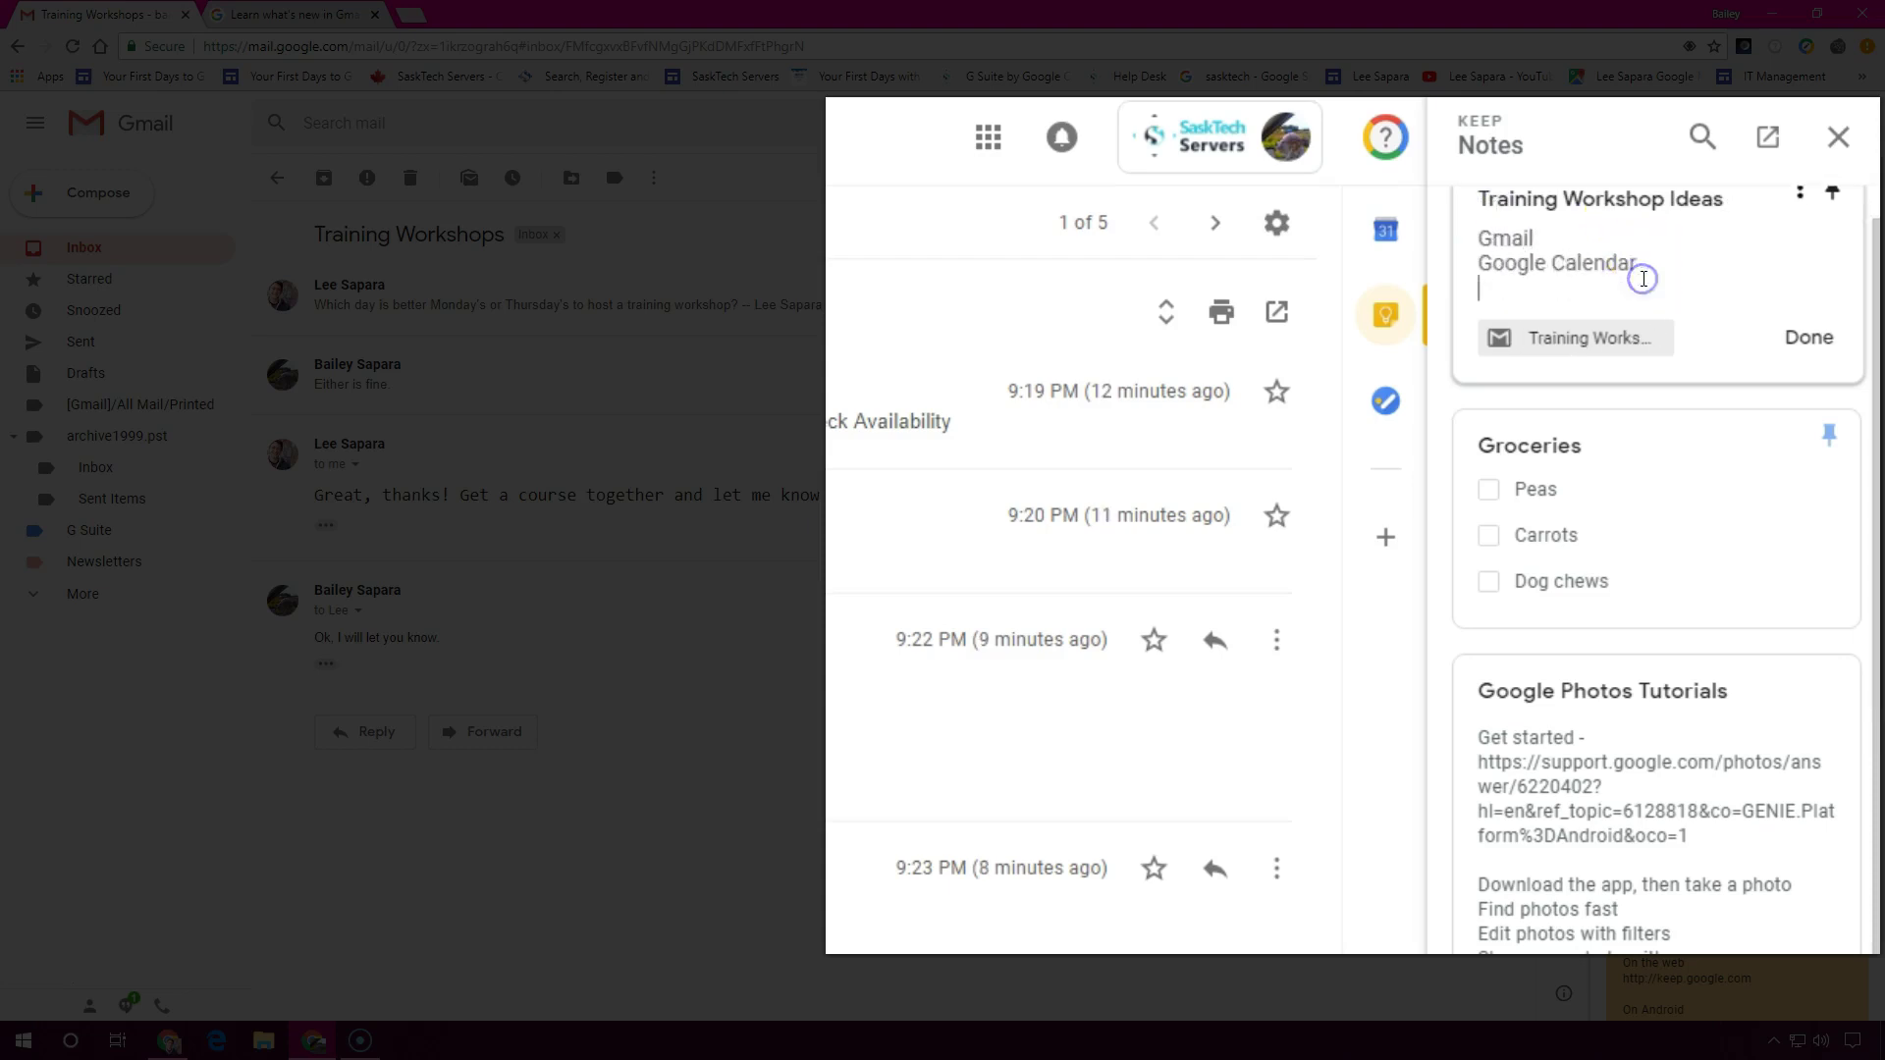
type("Google Photos")
key("Return")
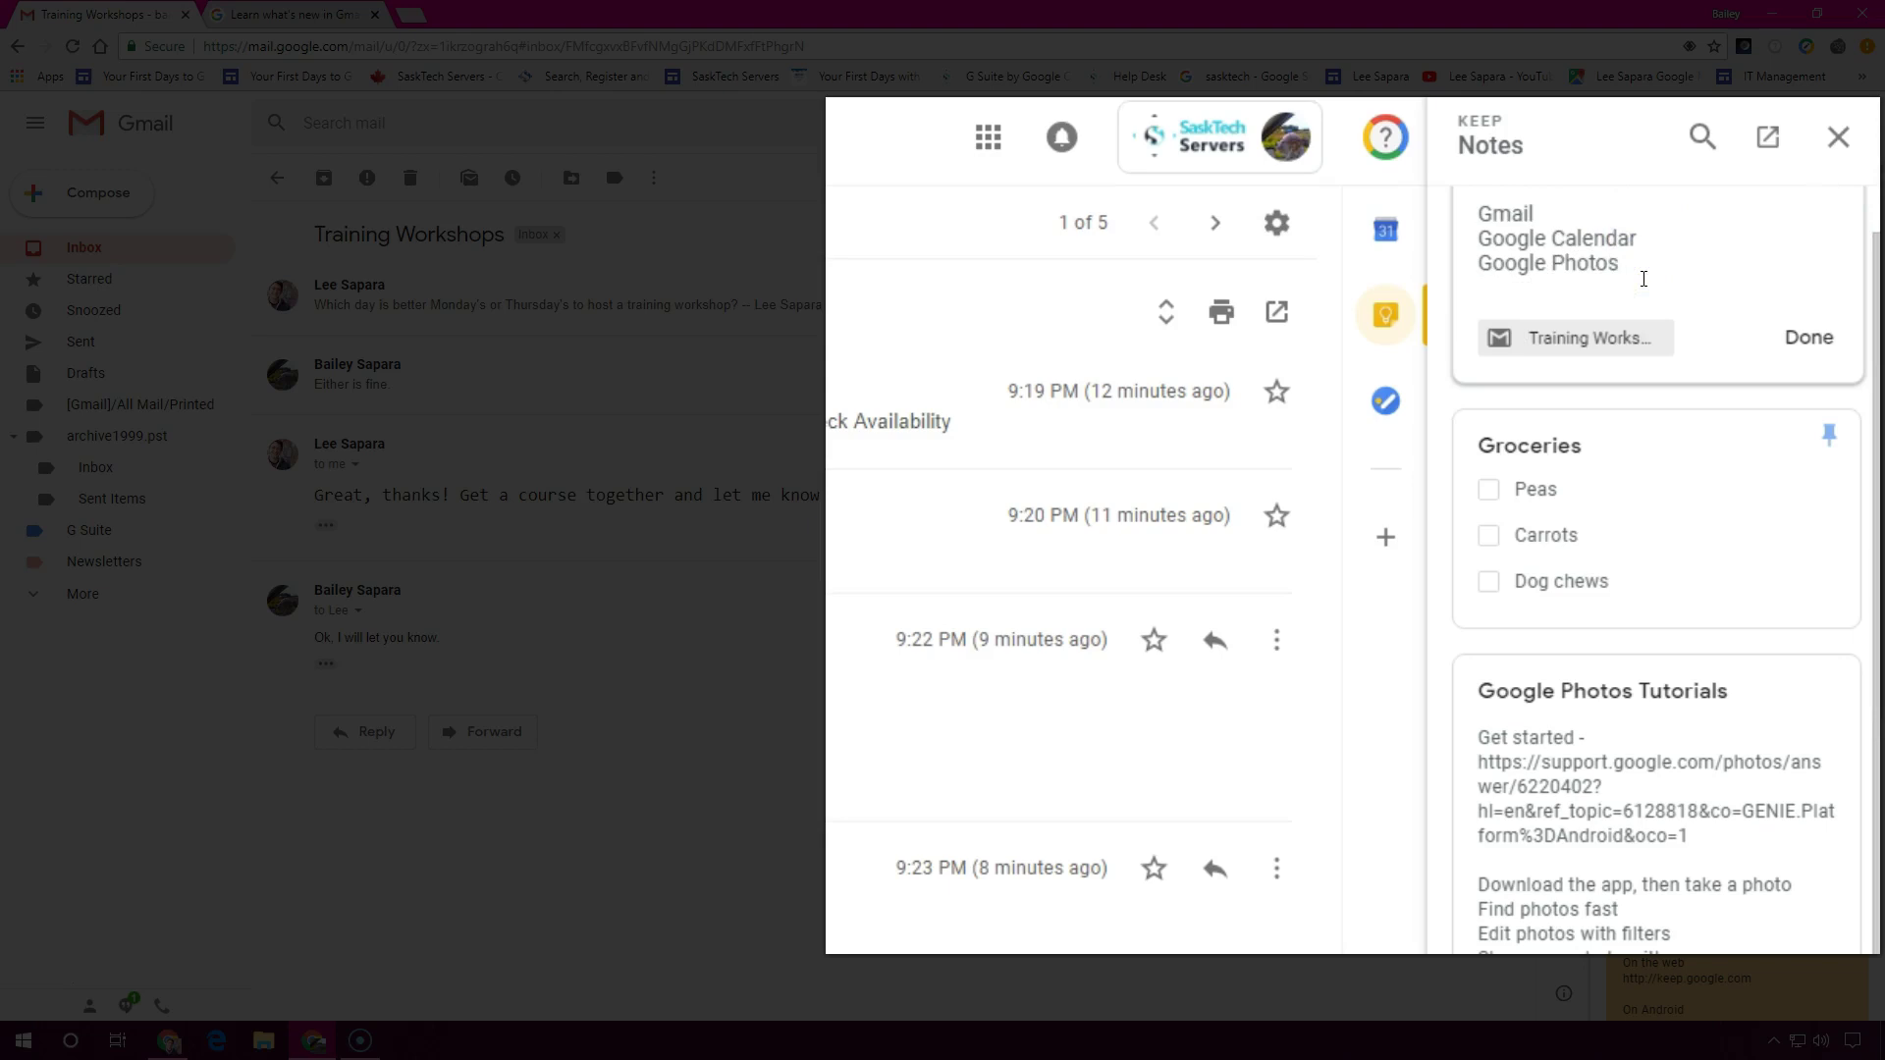
type("Google Drive")
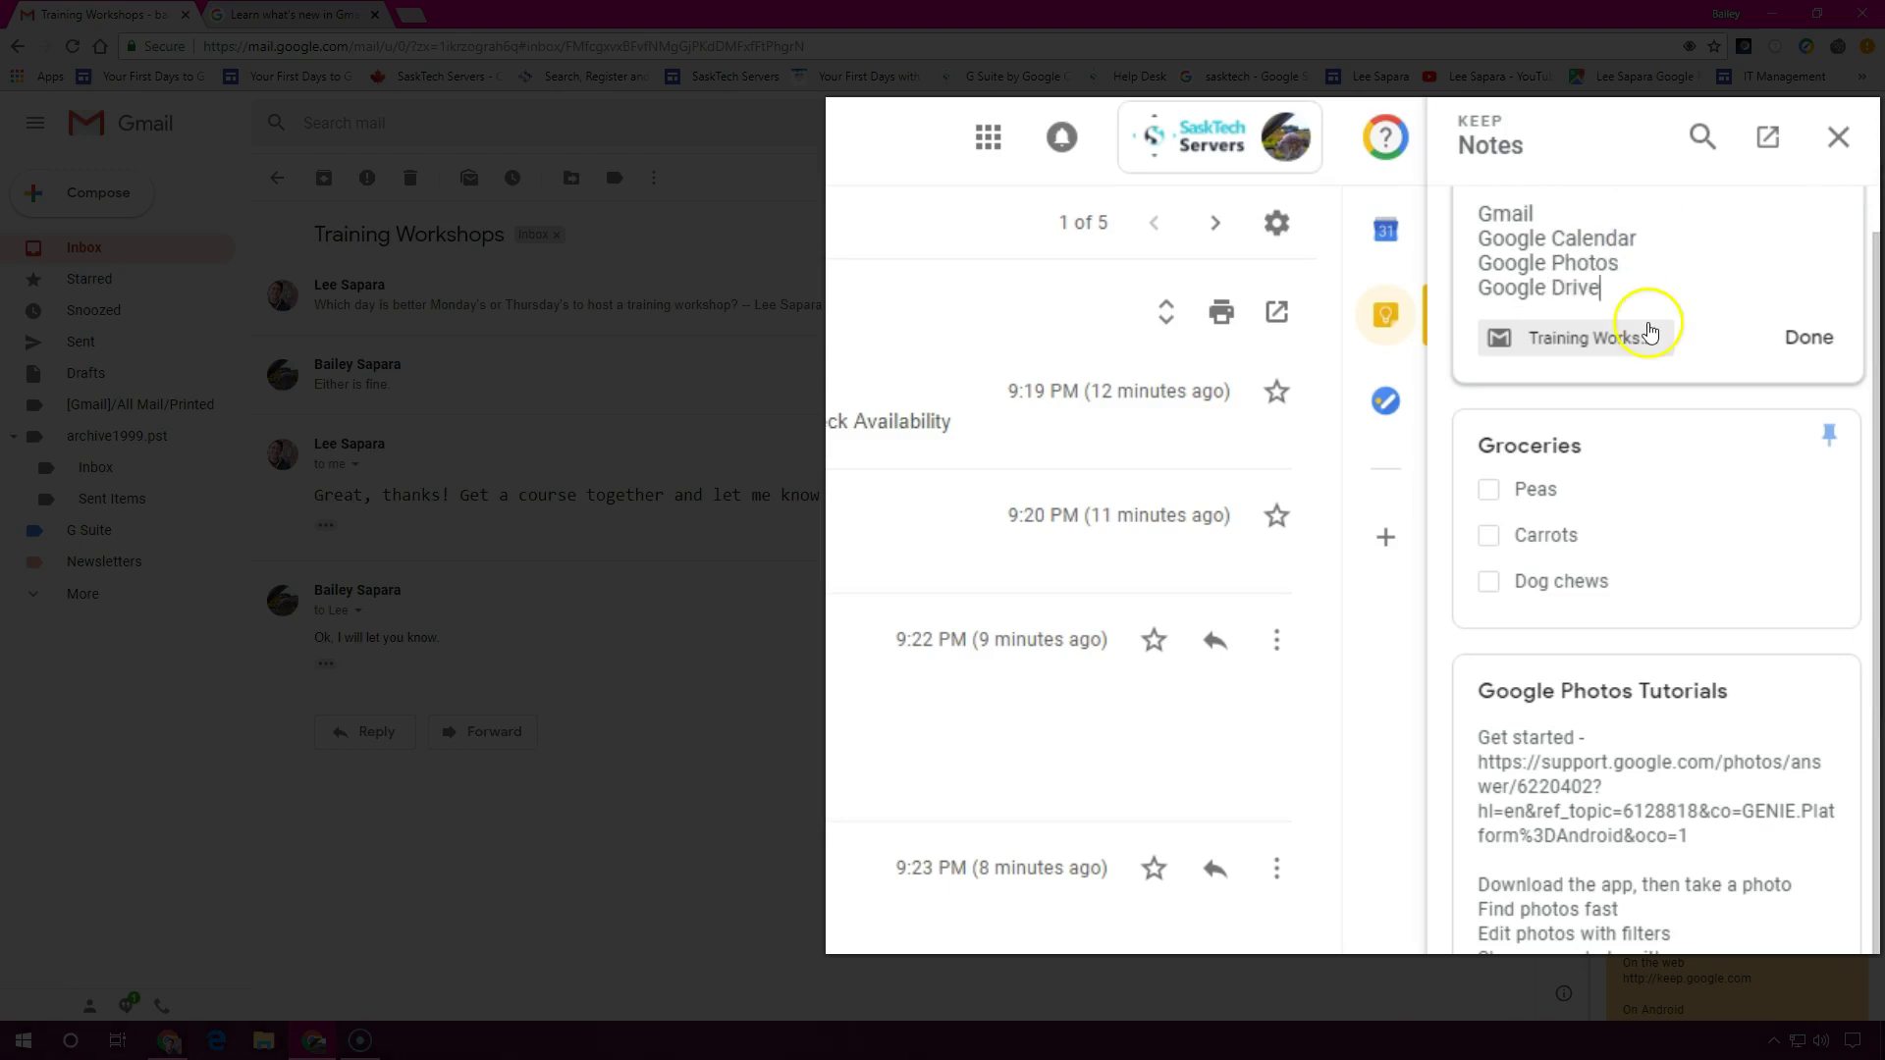
left_click(1650, 333)
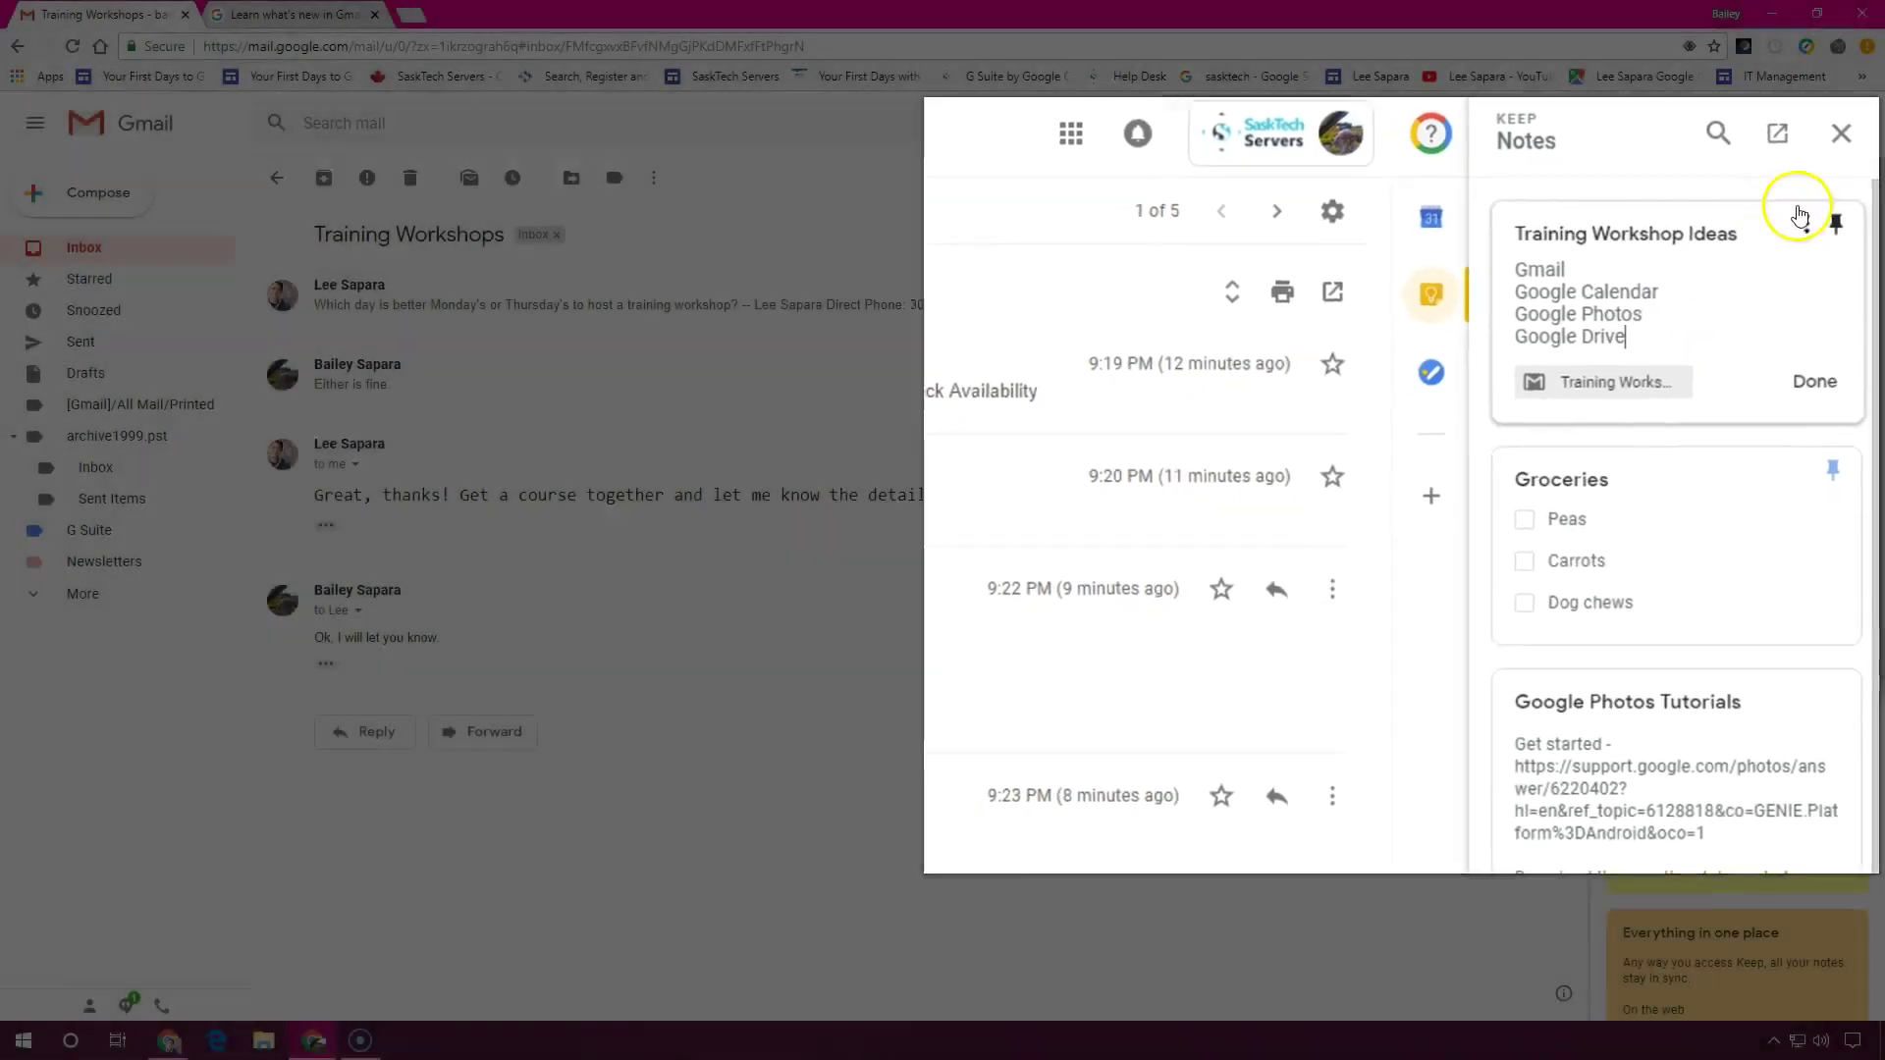
left_click(1828, 191)
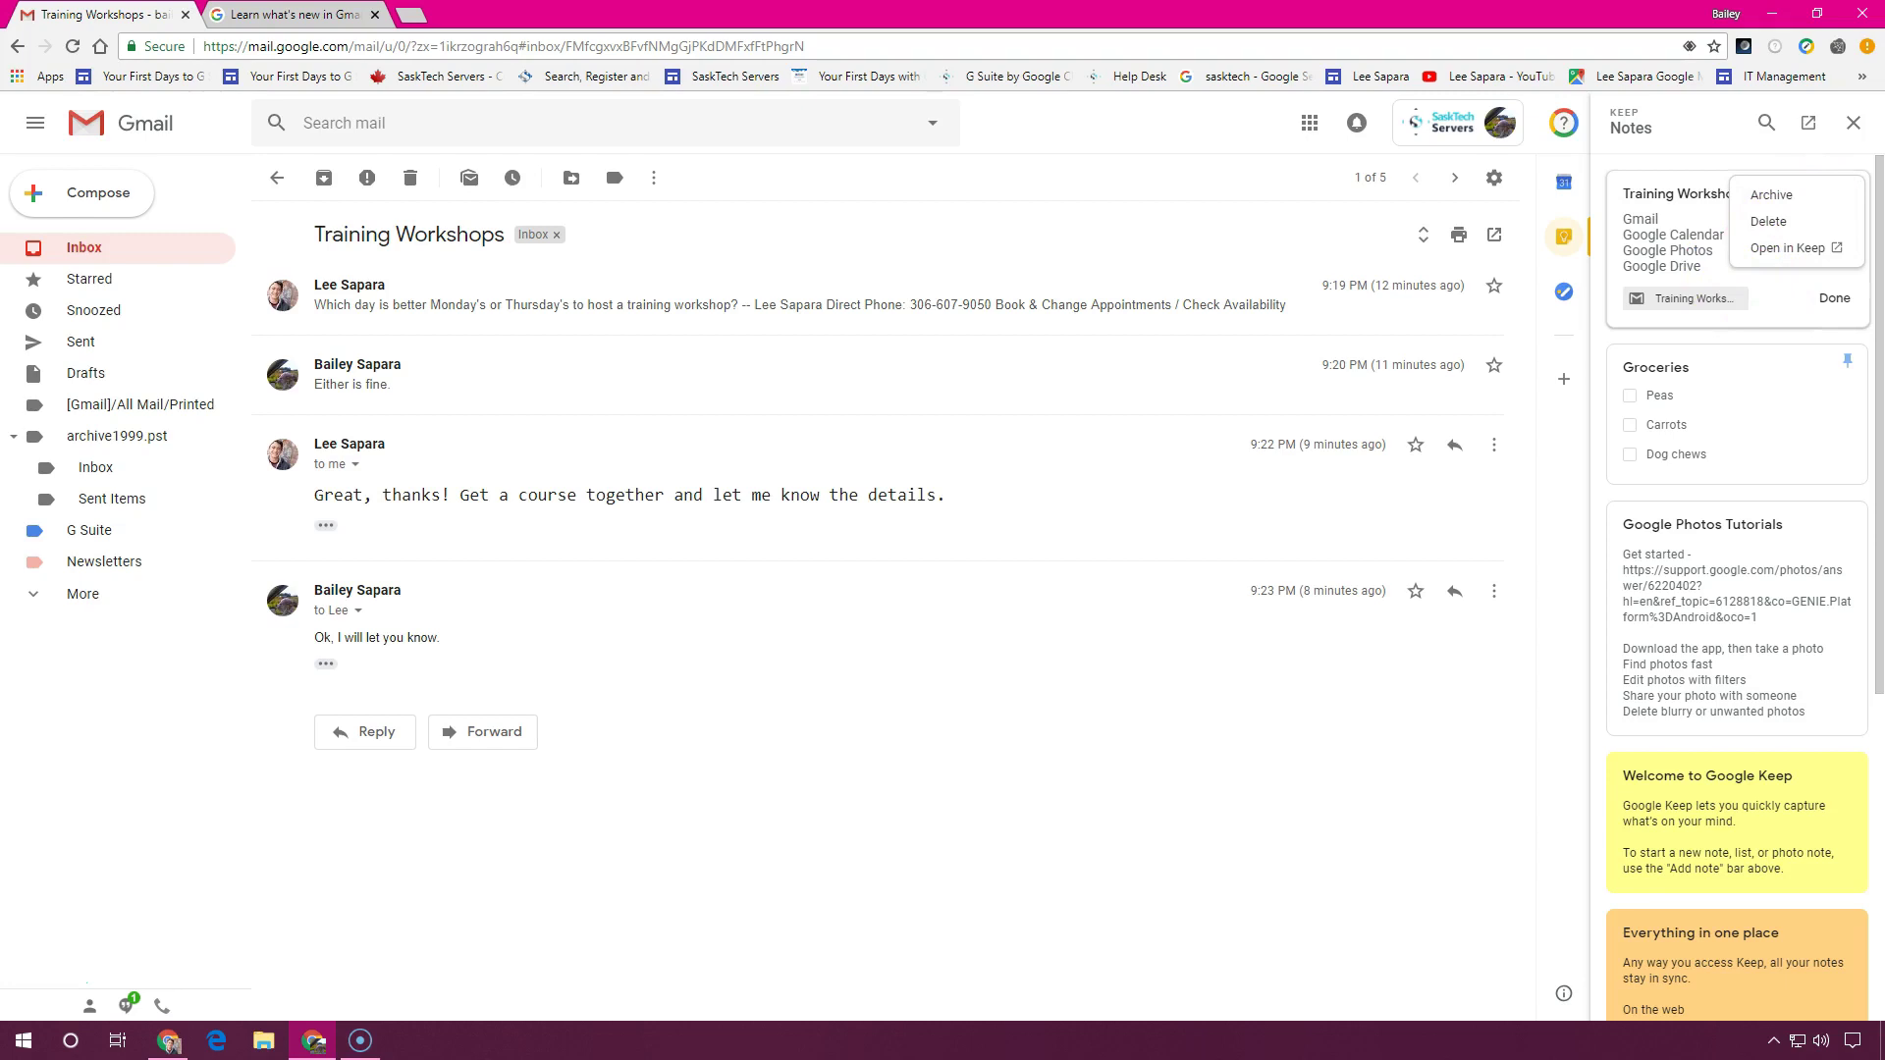
left_click(1716, 269)
left_click(1850, 192)
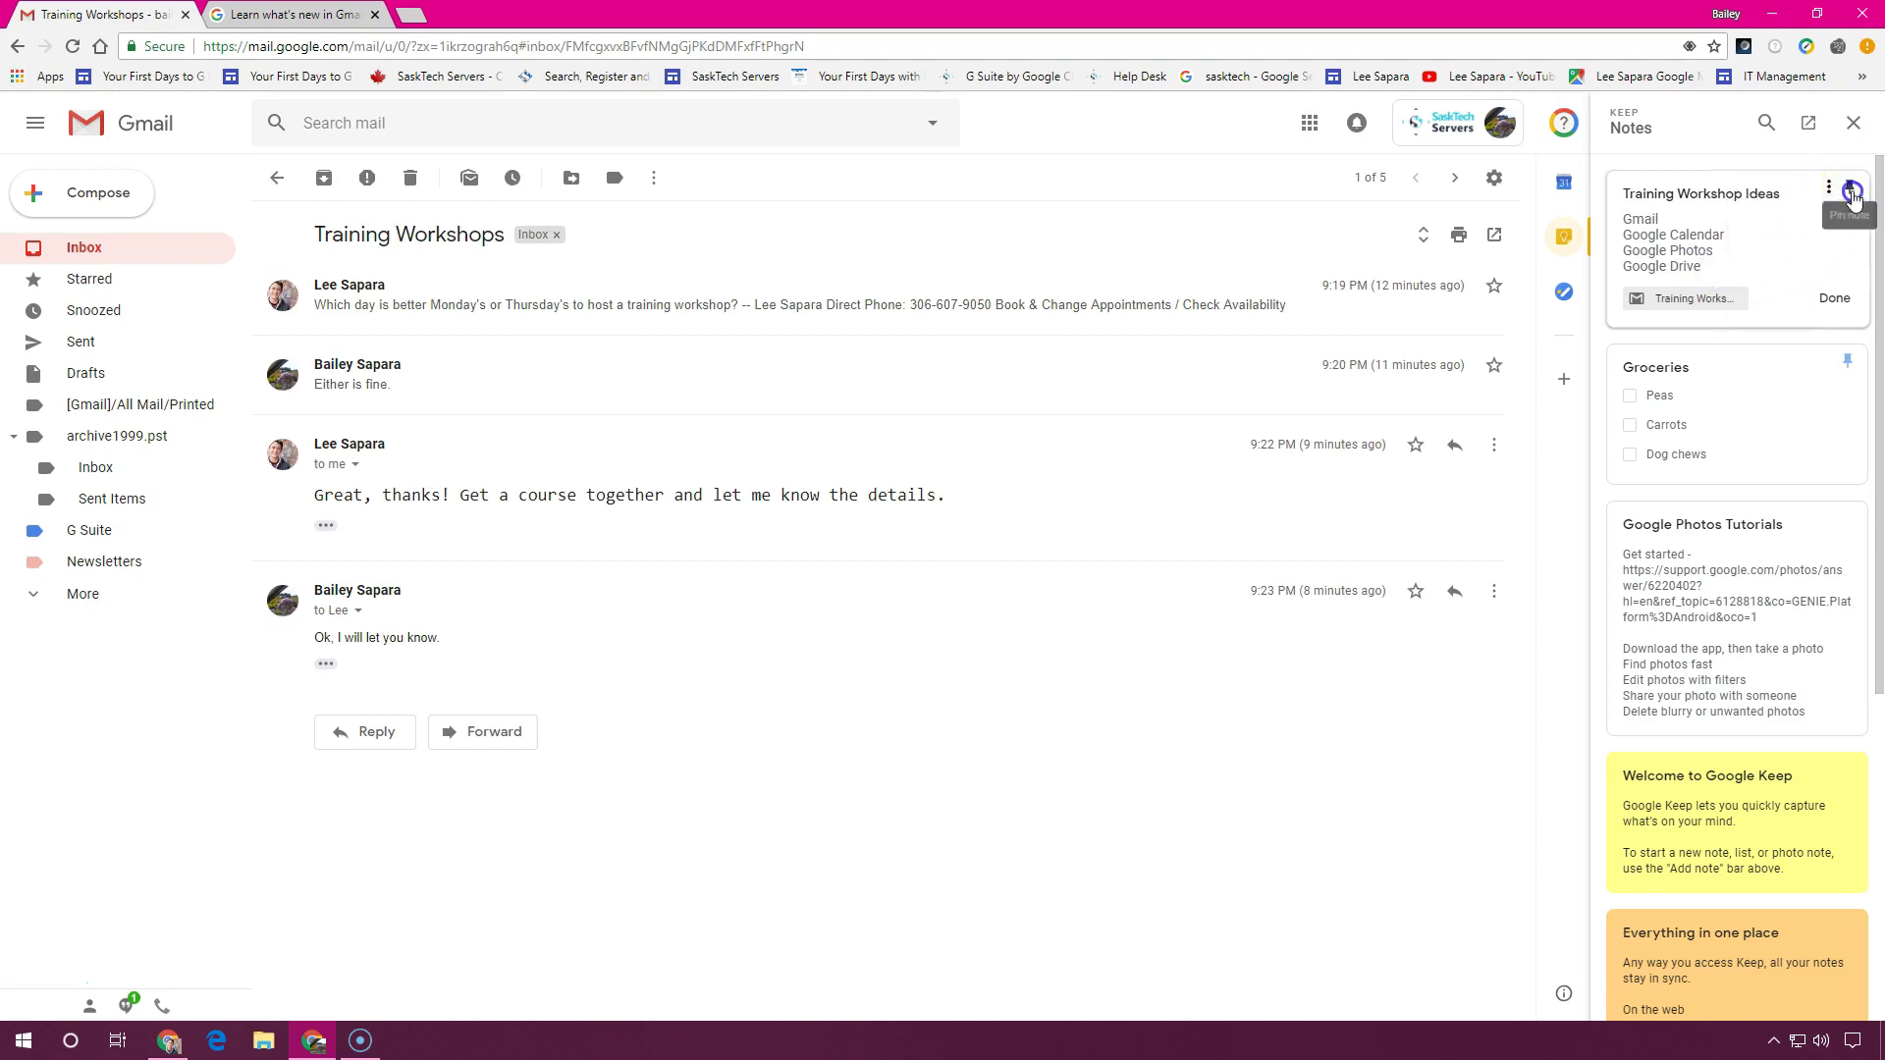
left_click(1817, 261)
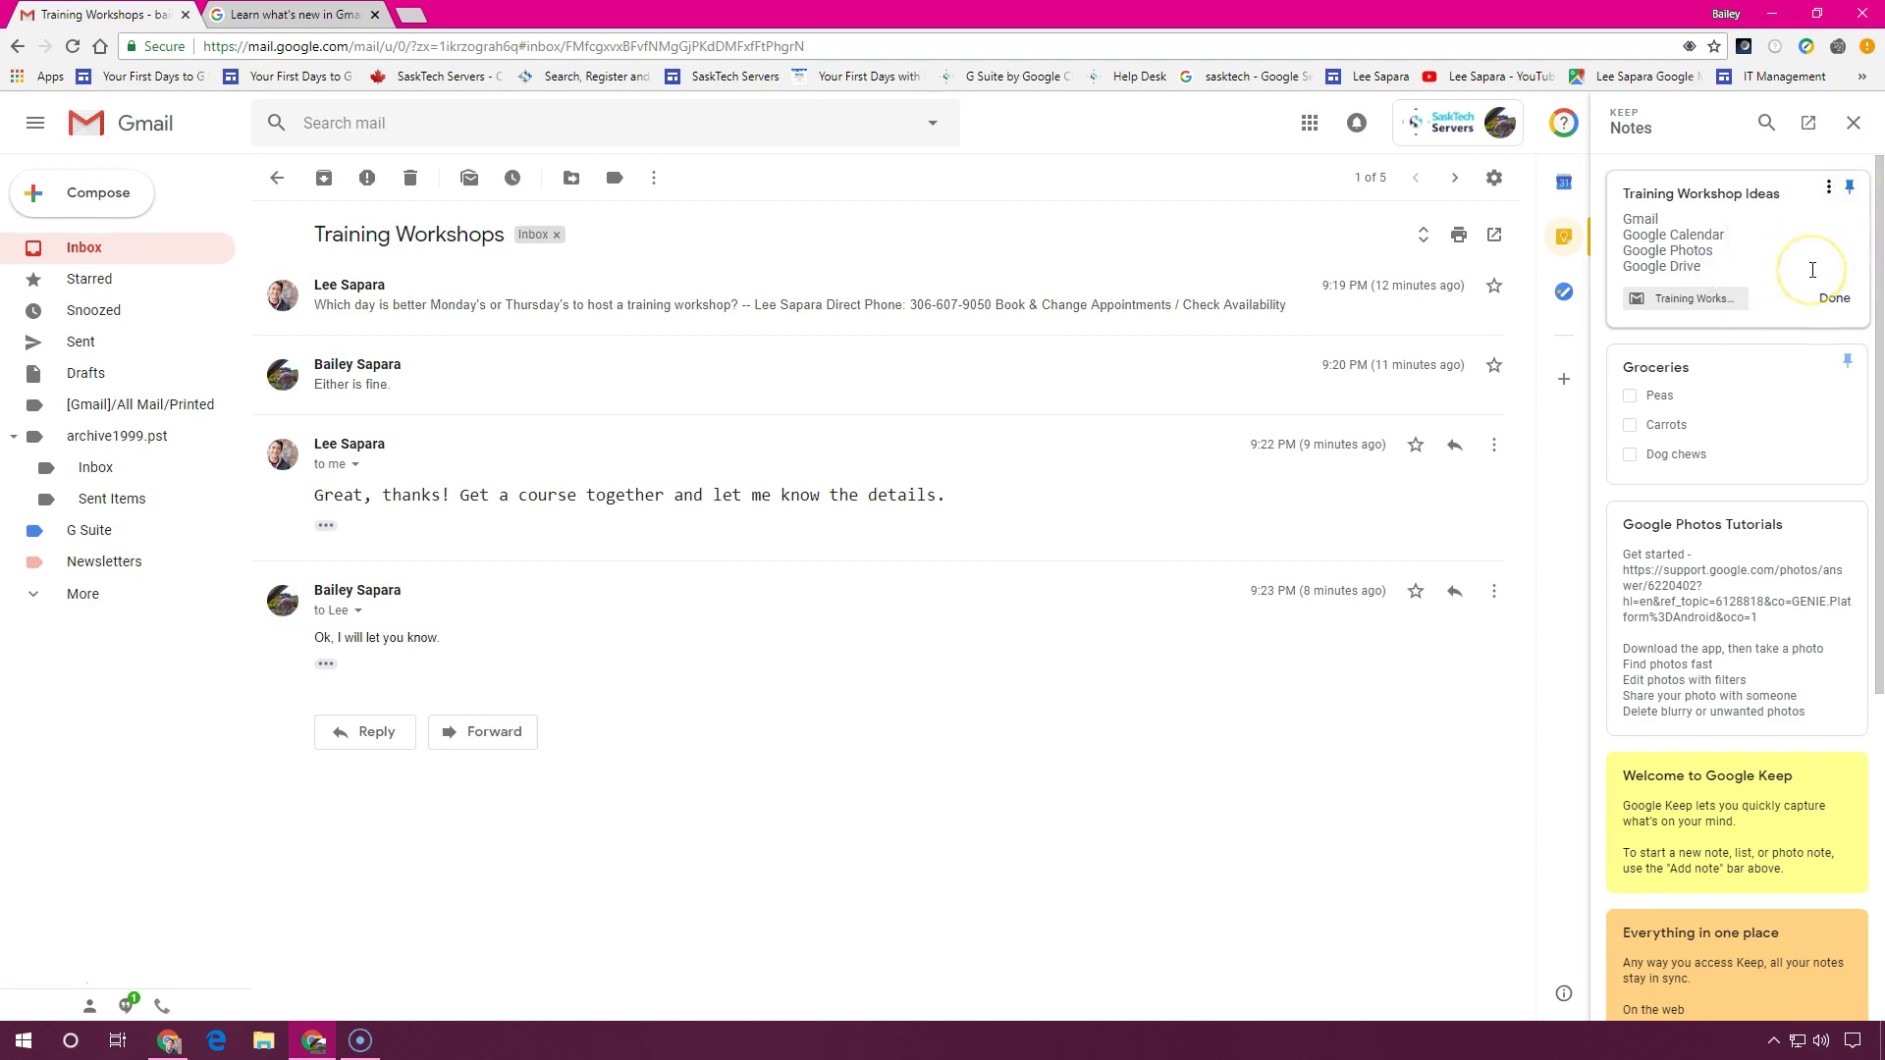
Open the note's linked email and always allow pop-ups from mail.google.com in Chrome
left_click(1688, 310)
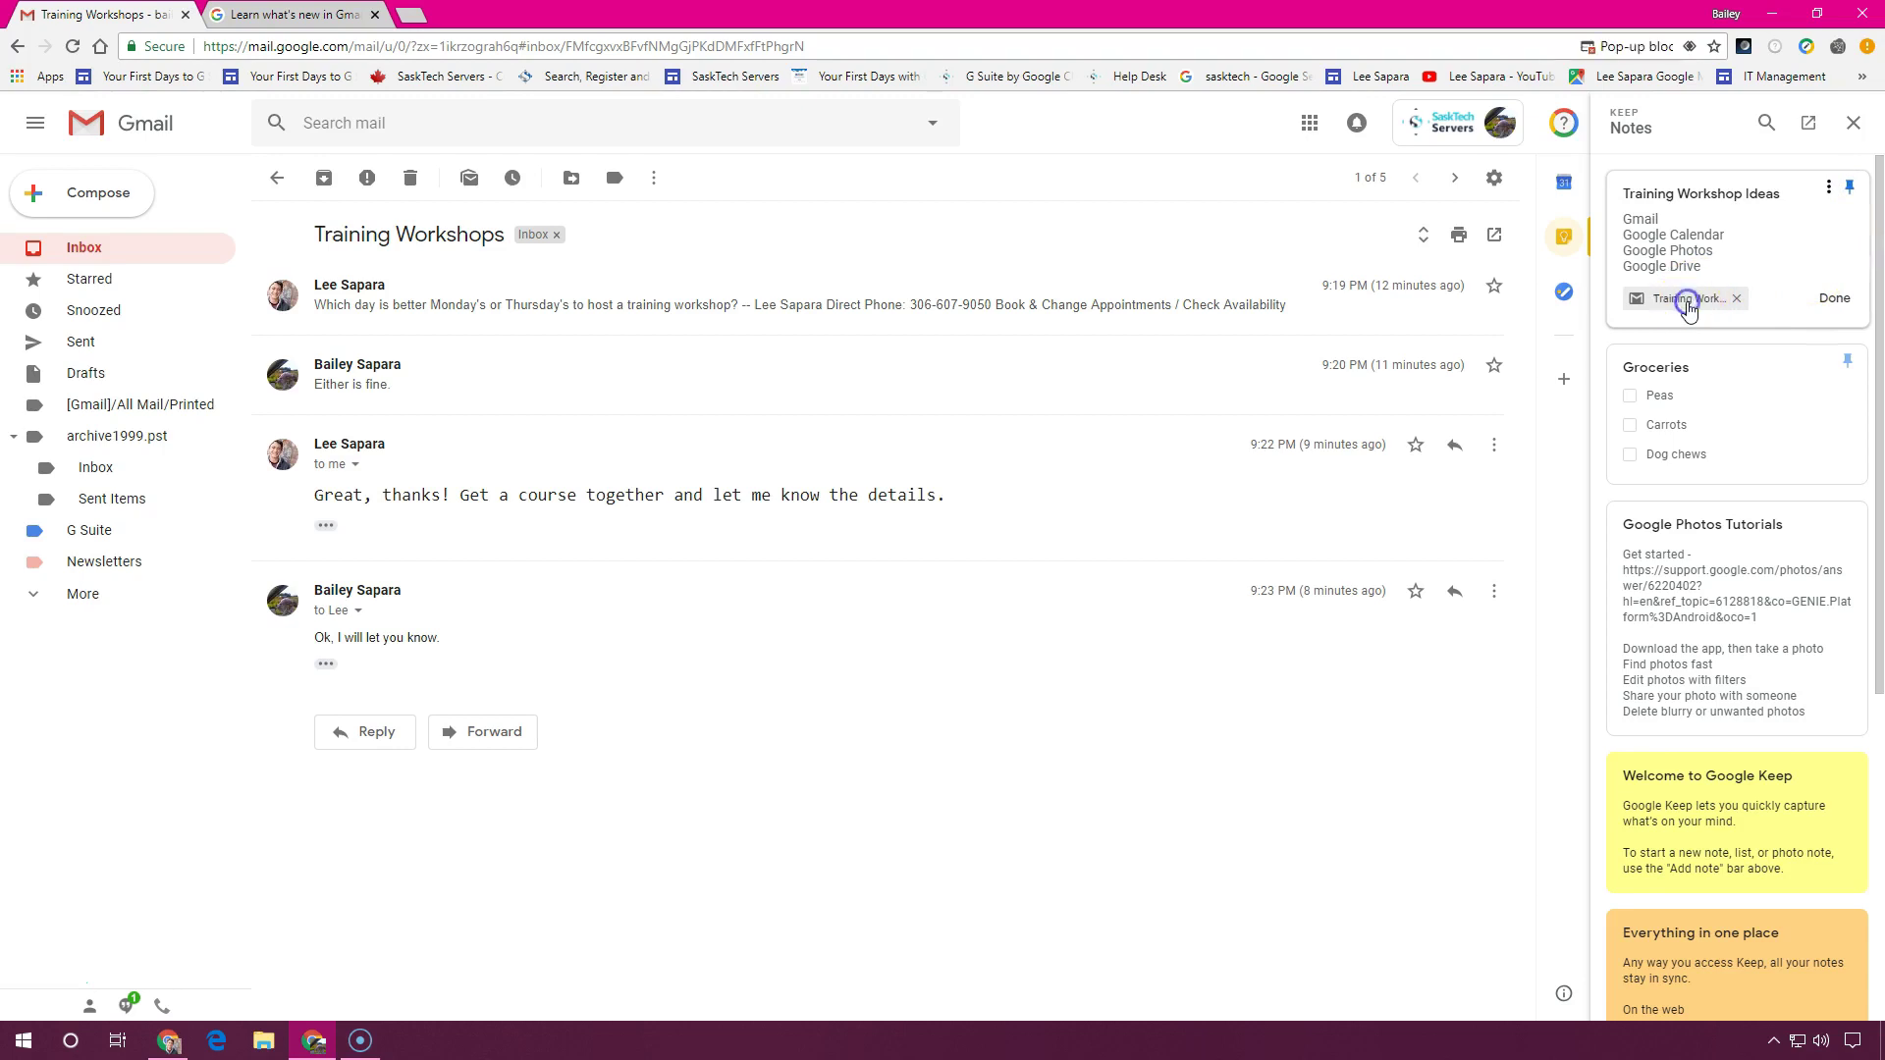
left_click(1399, 93)
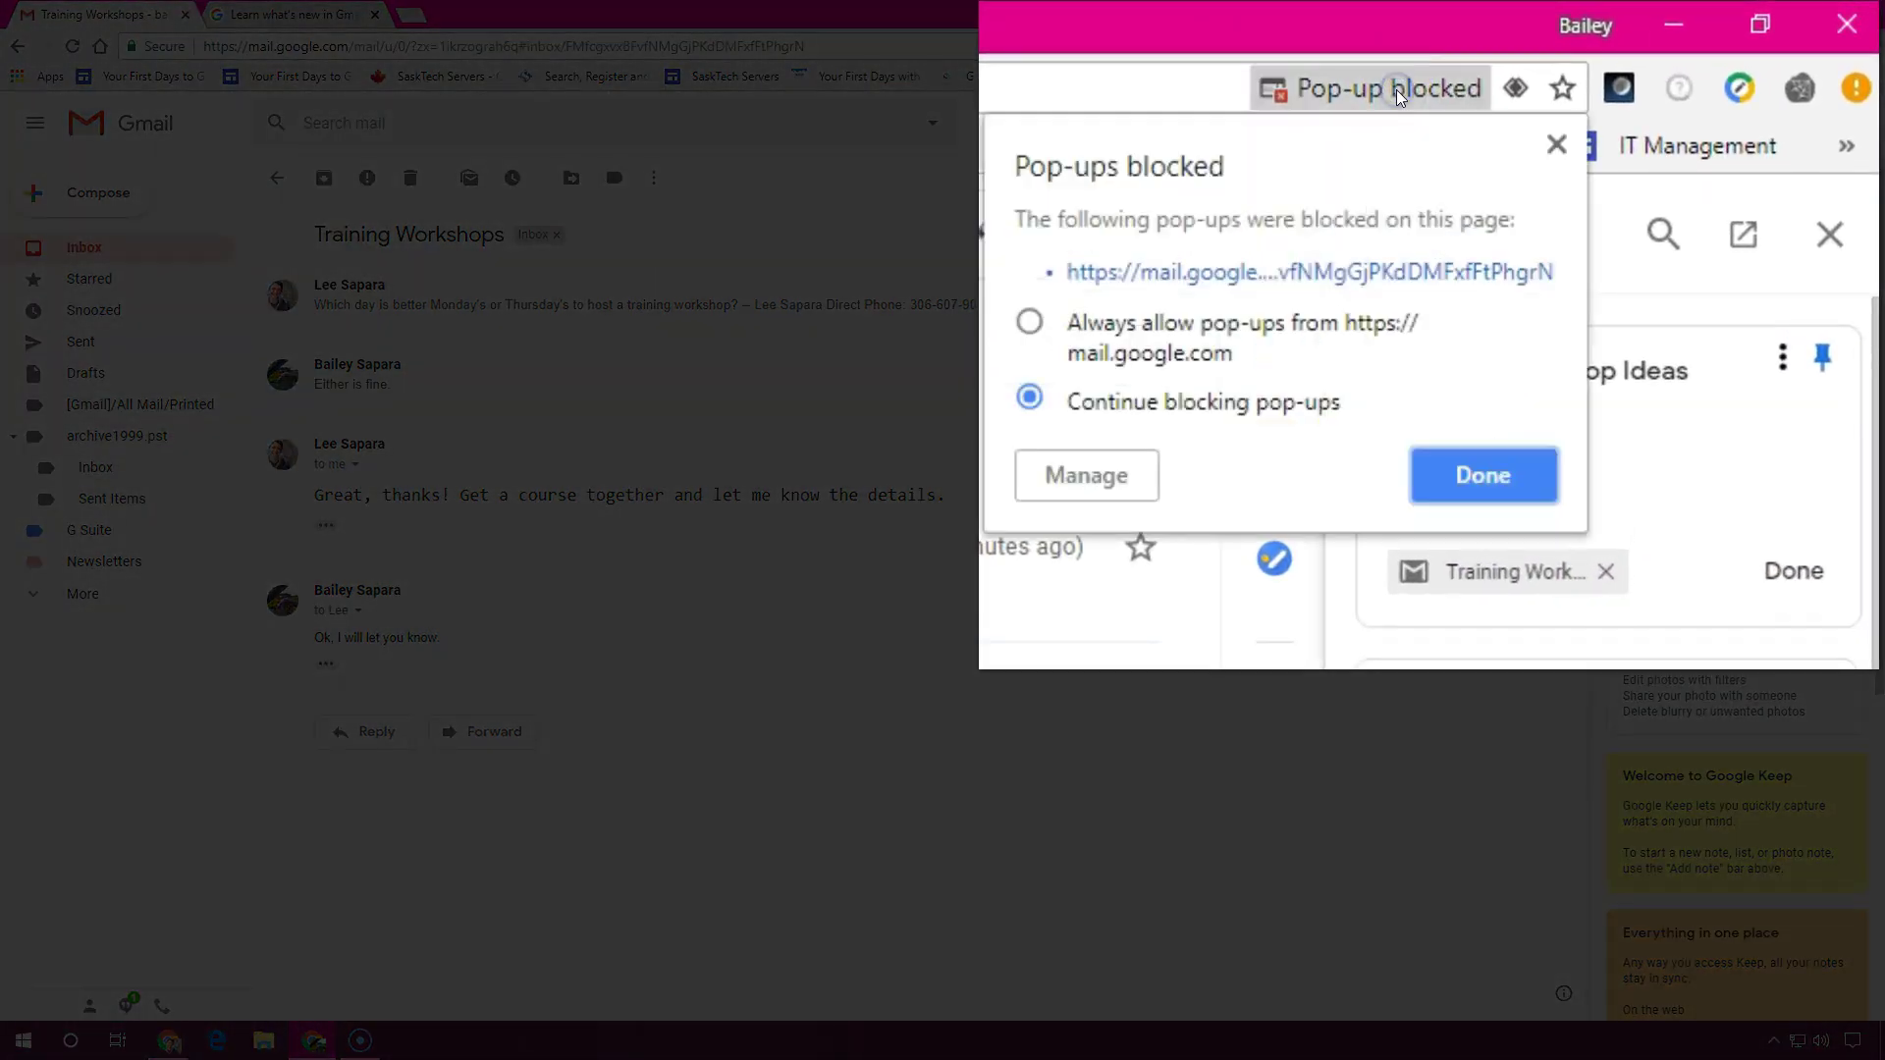
left_click(1191, 320)
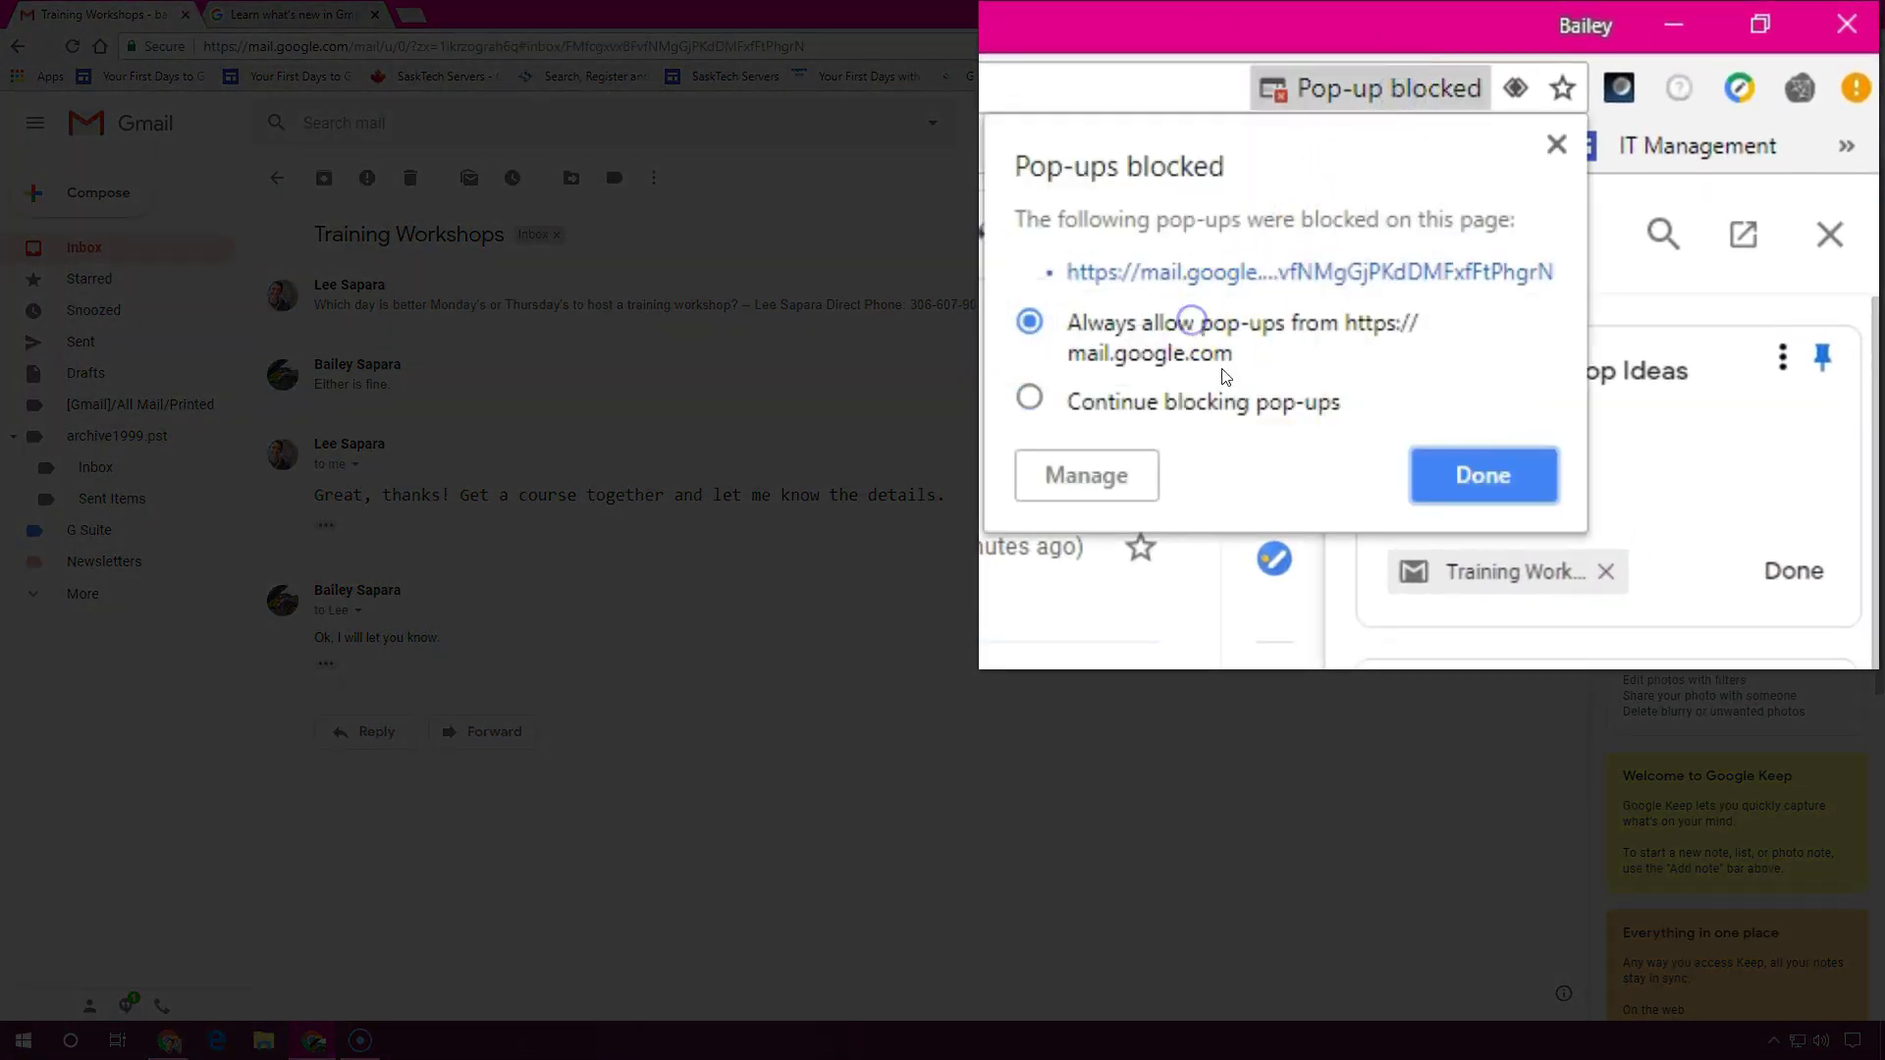
left_click(1482, 482)
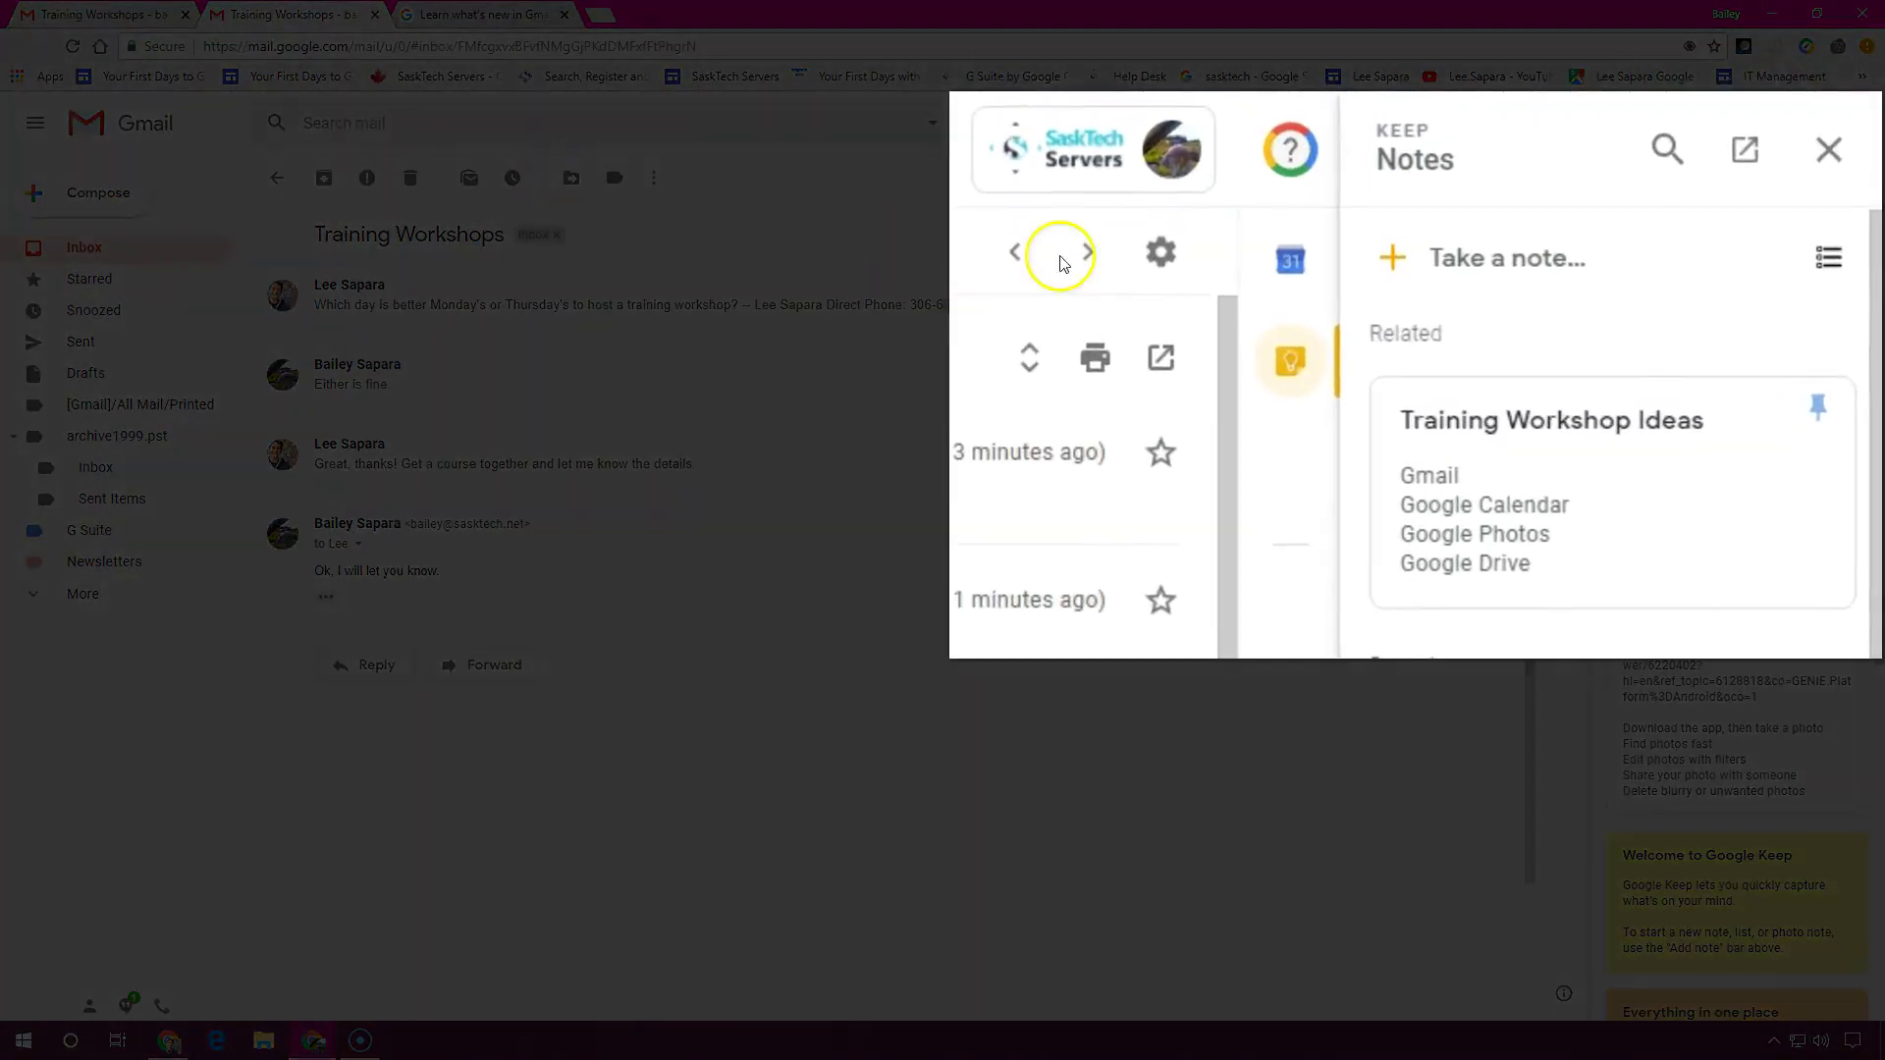
Move the Training Workshop Ideas note into a Google Keep tab and show its More actions
left_click(1810, 302)
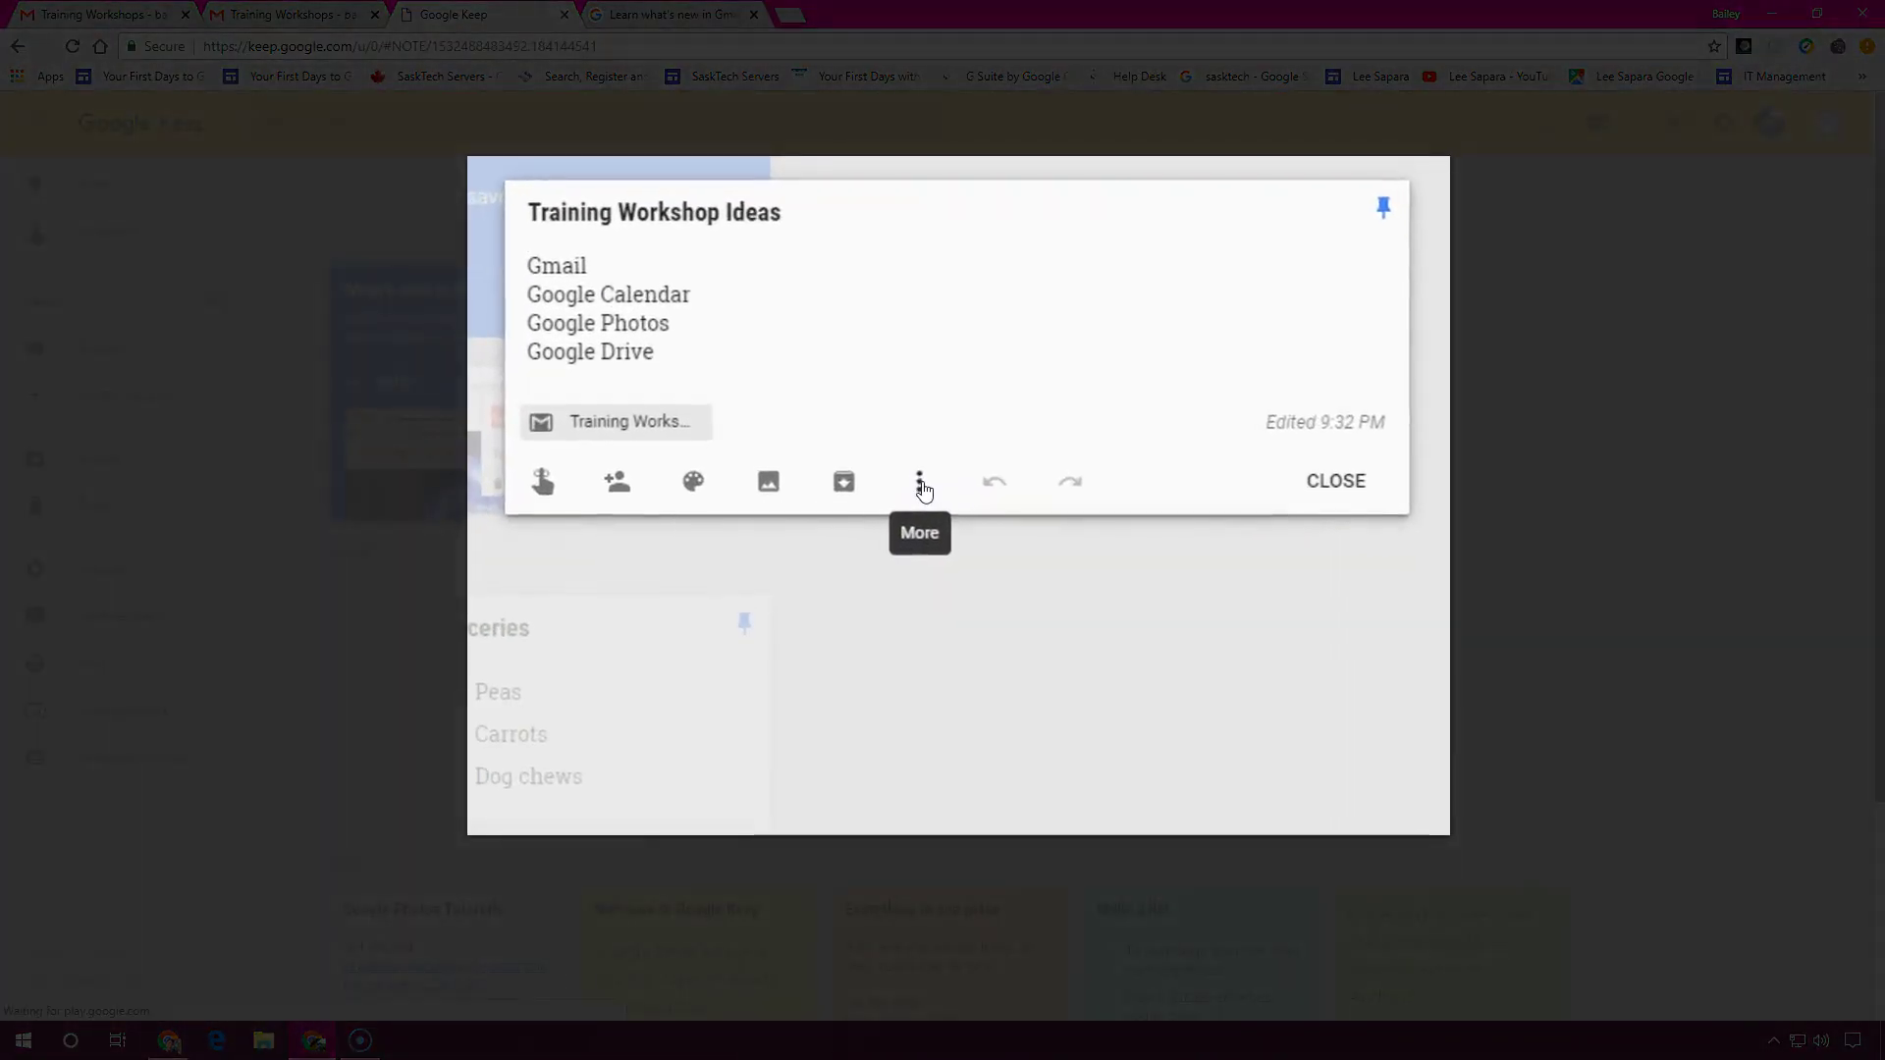
left_click(921, 483)
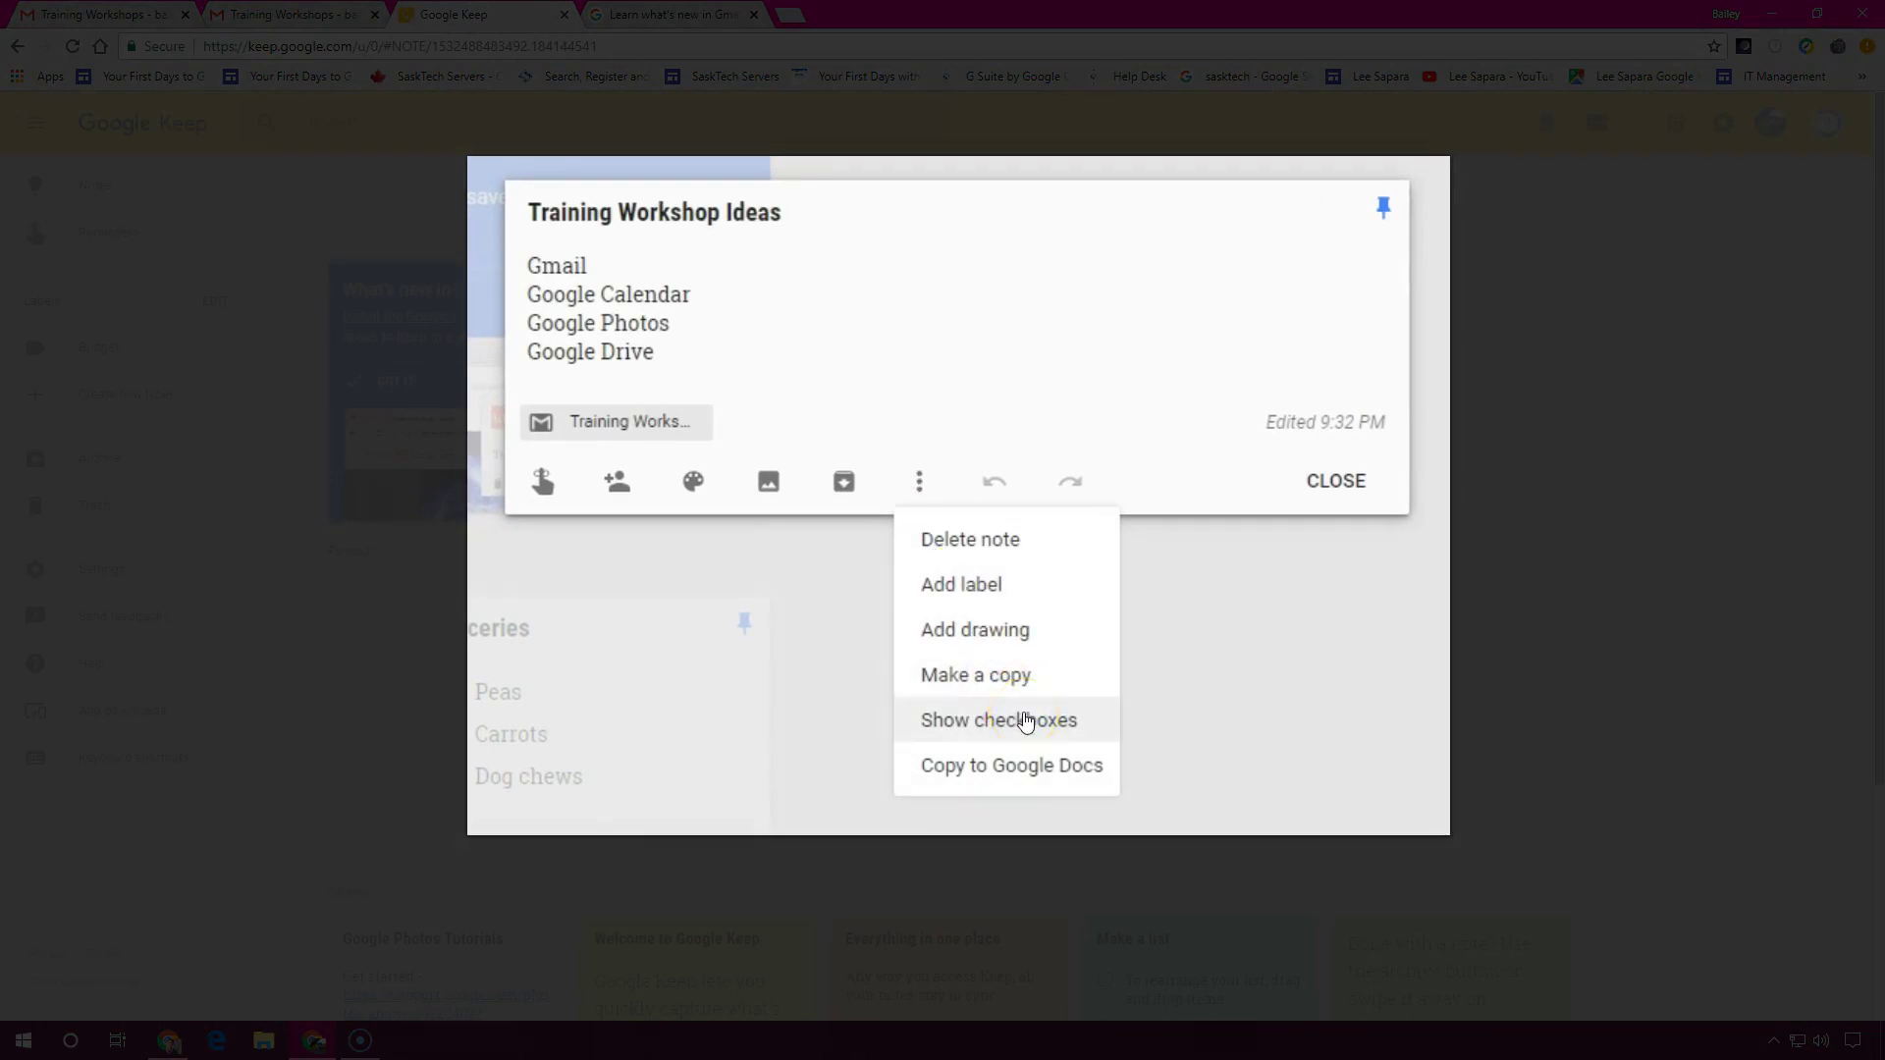
left_click(1026, 672)
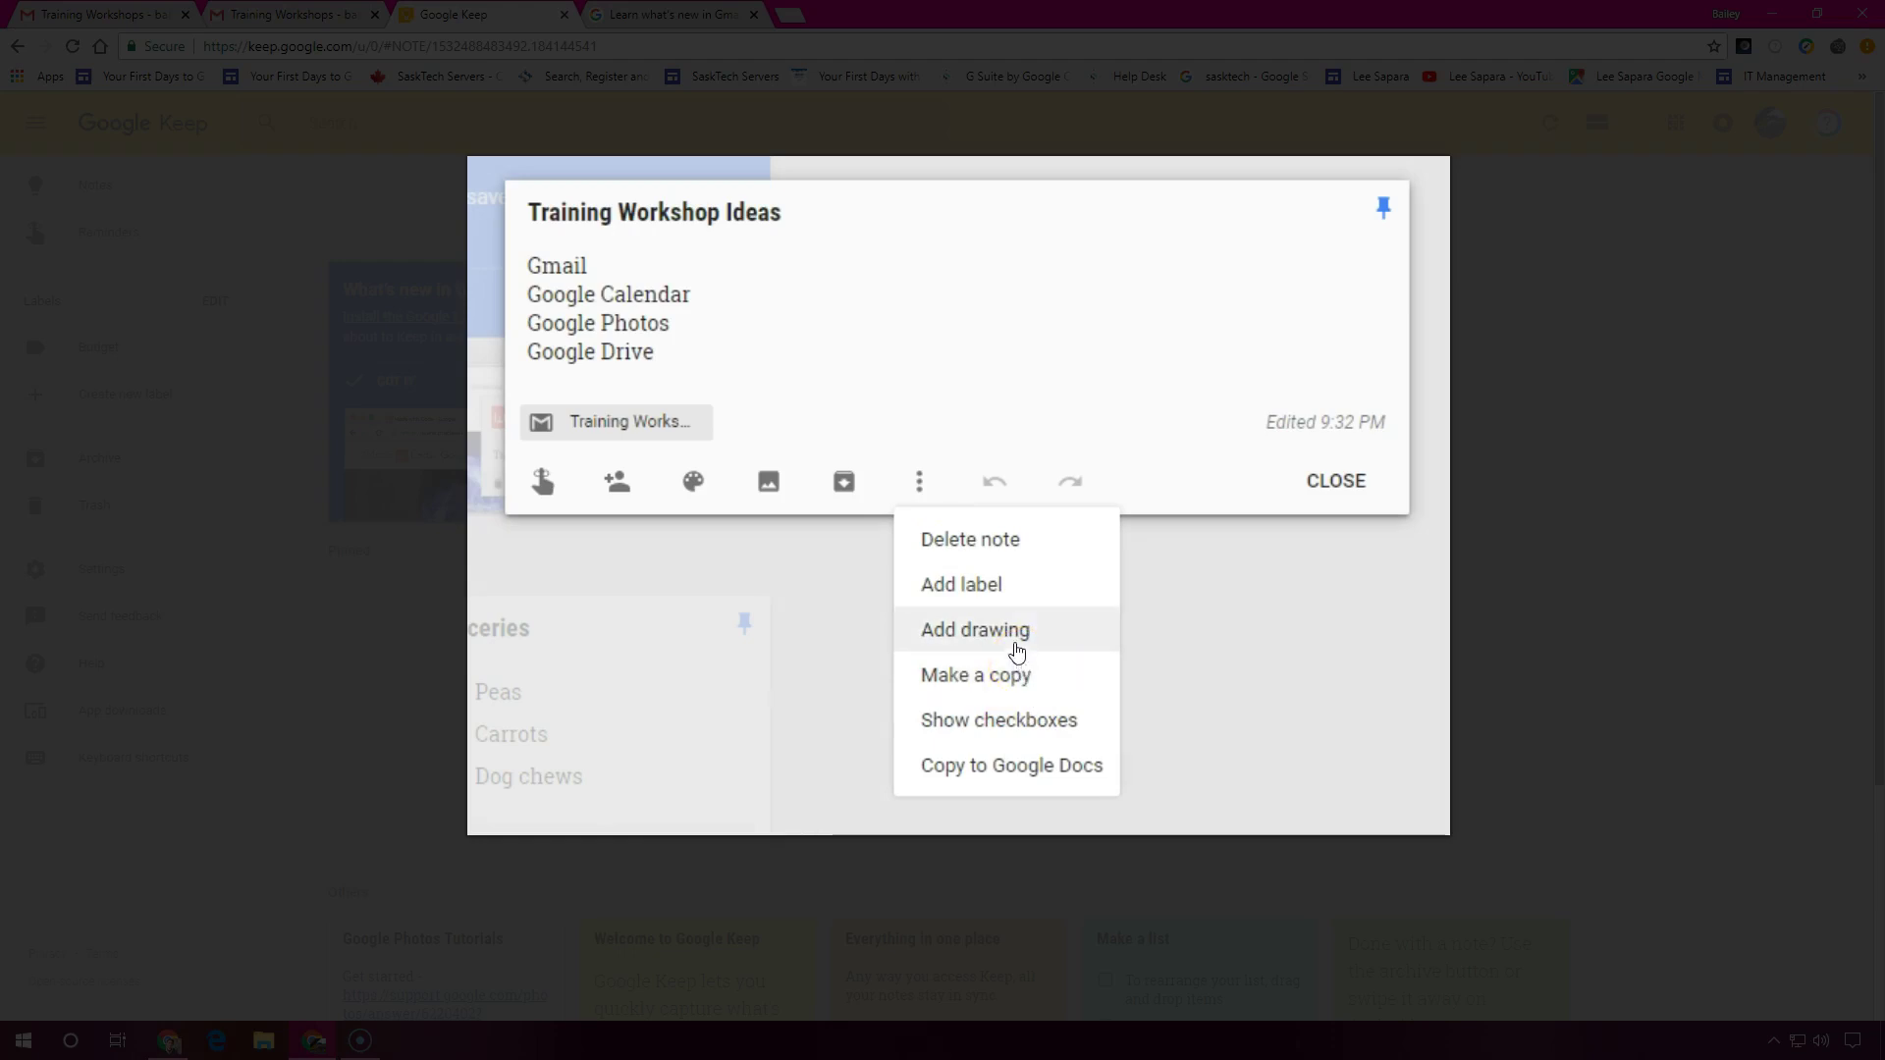
Add the colleague's e-mail address as a collaborator on the note and save it
left_click(618, 483)
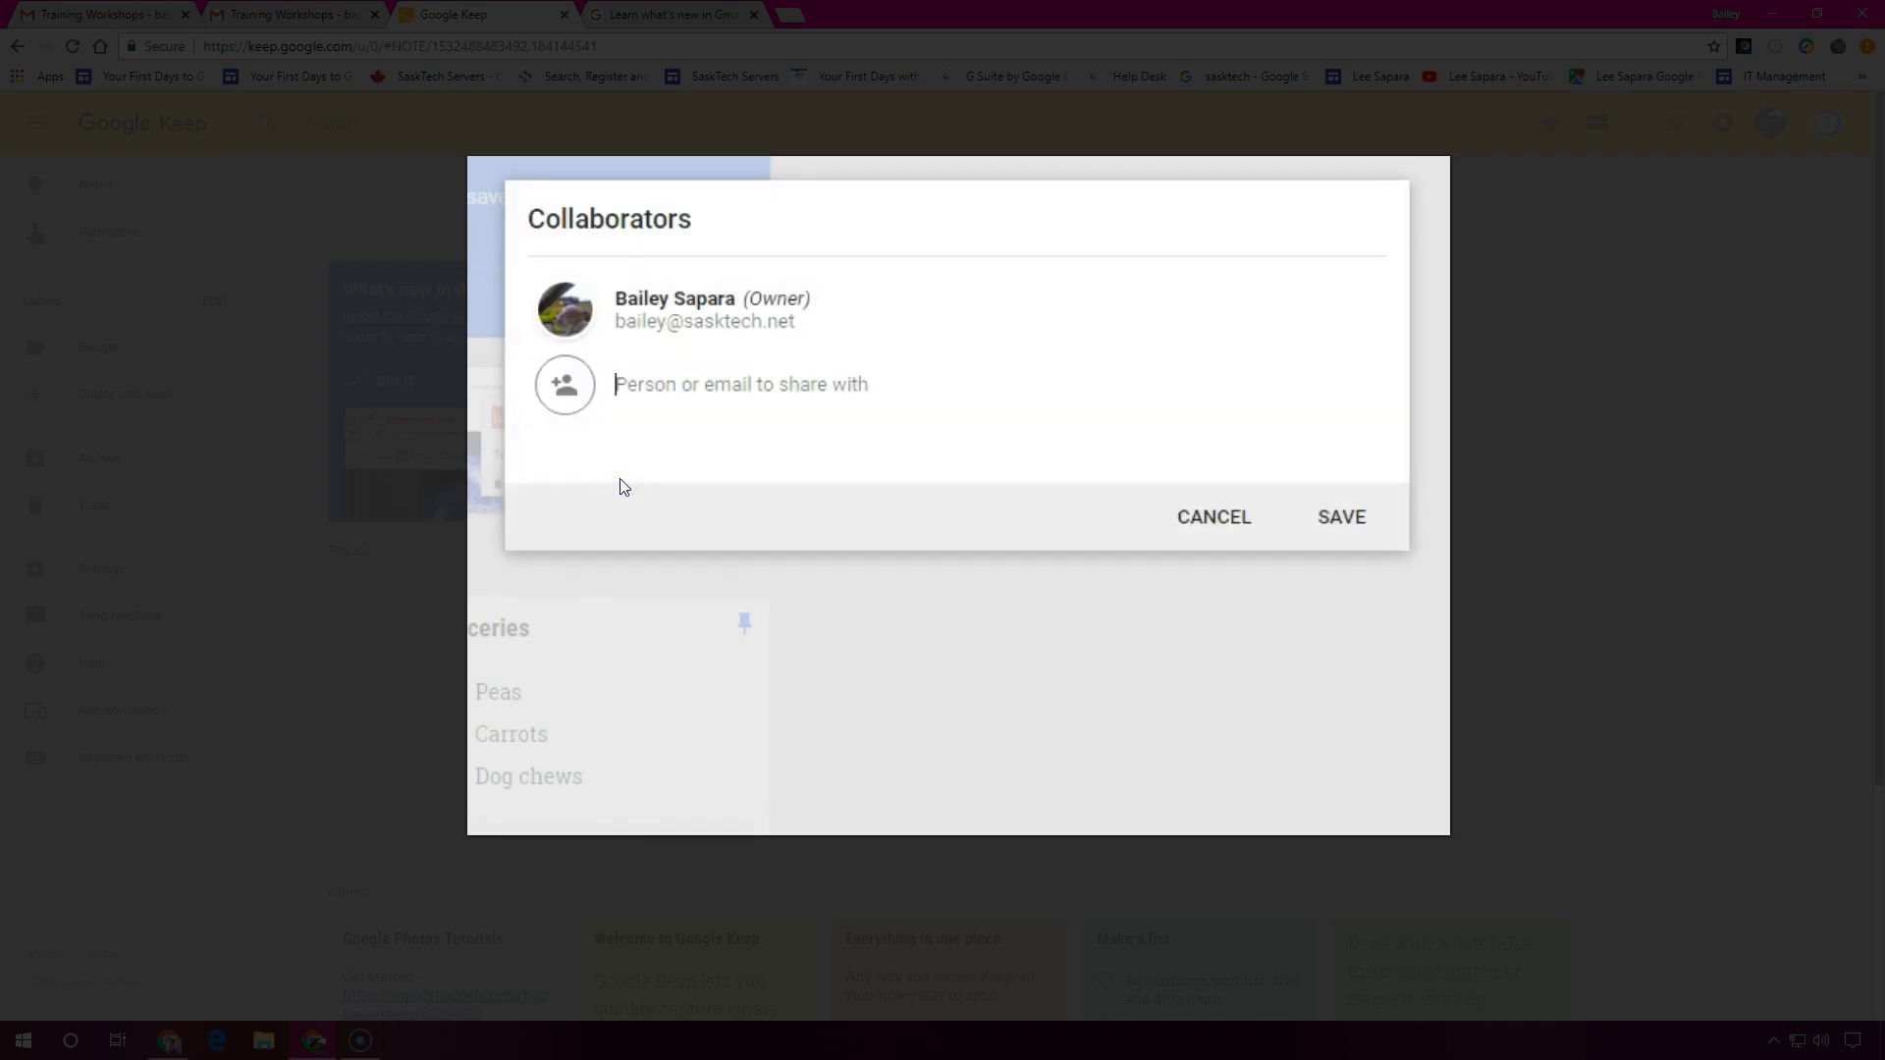
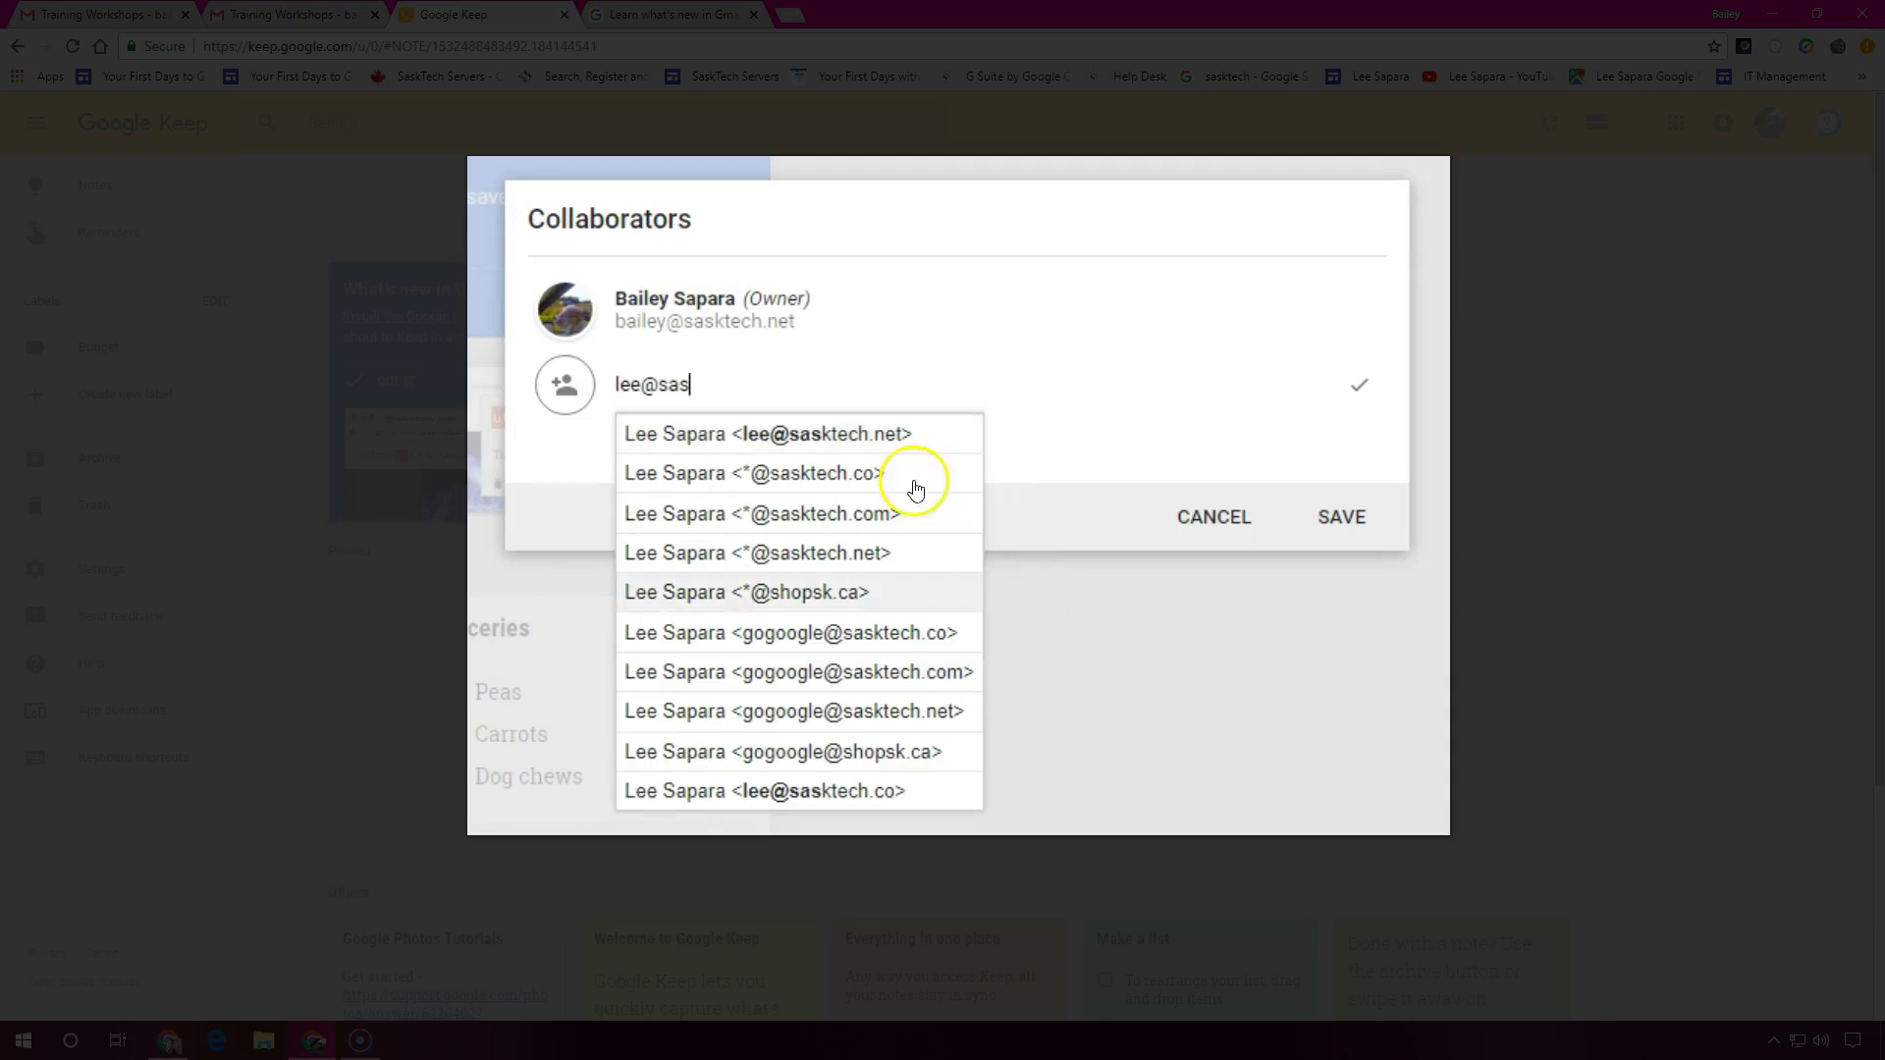
left_click(967, 439)
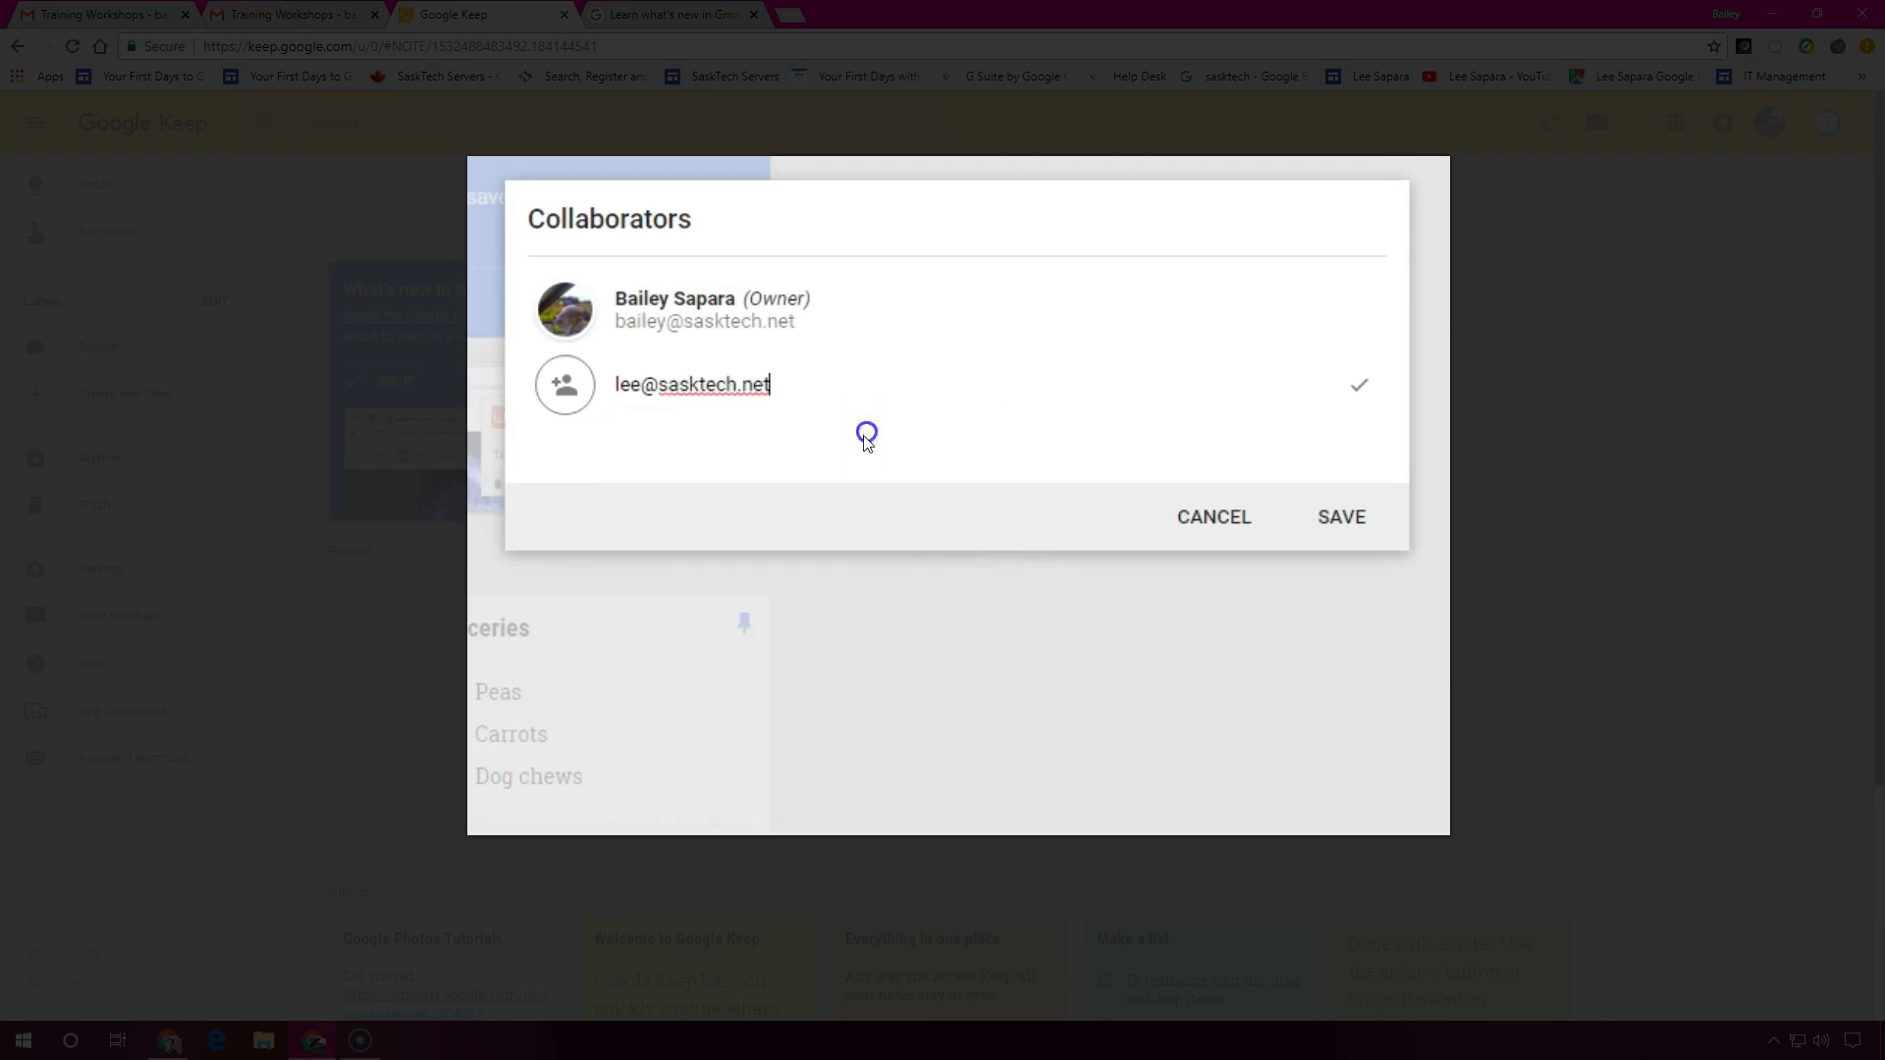
left_click(1337, 516)
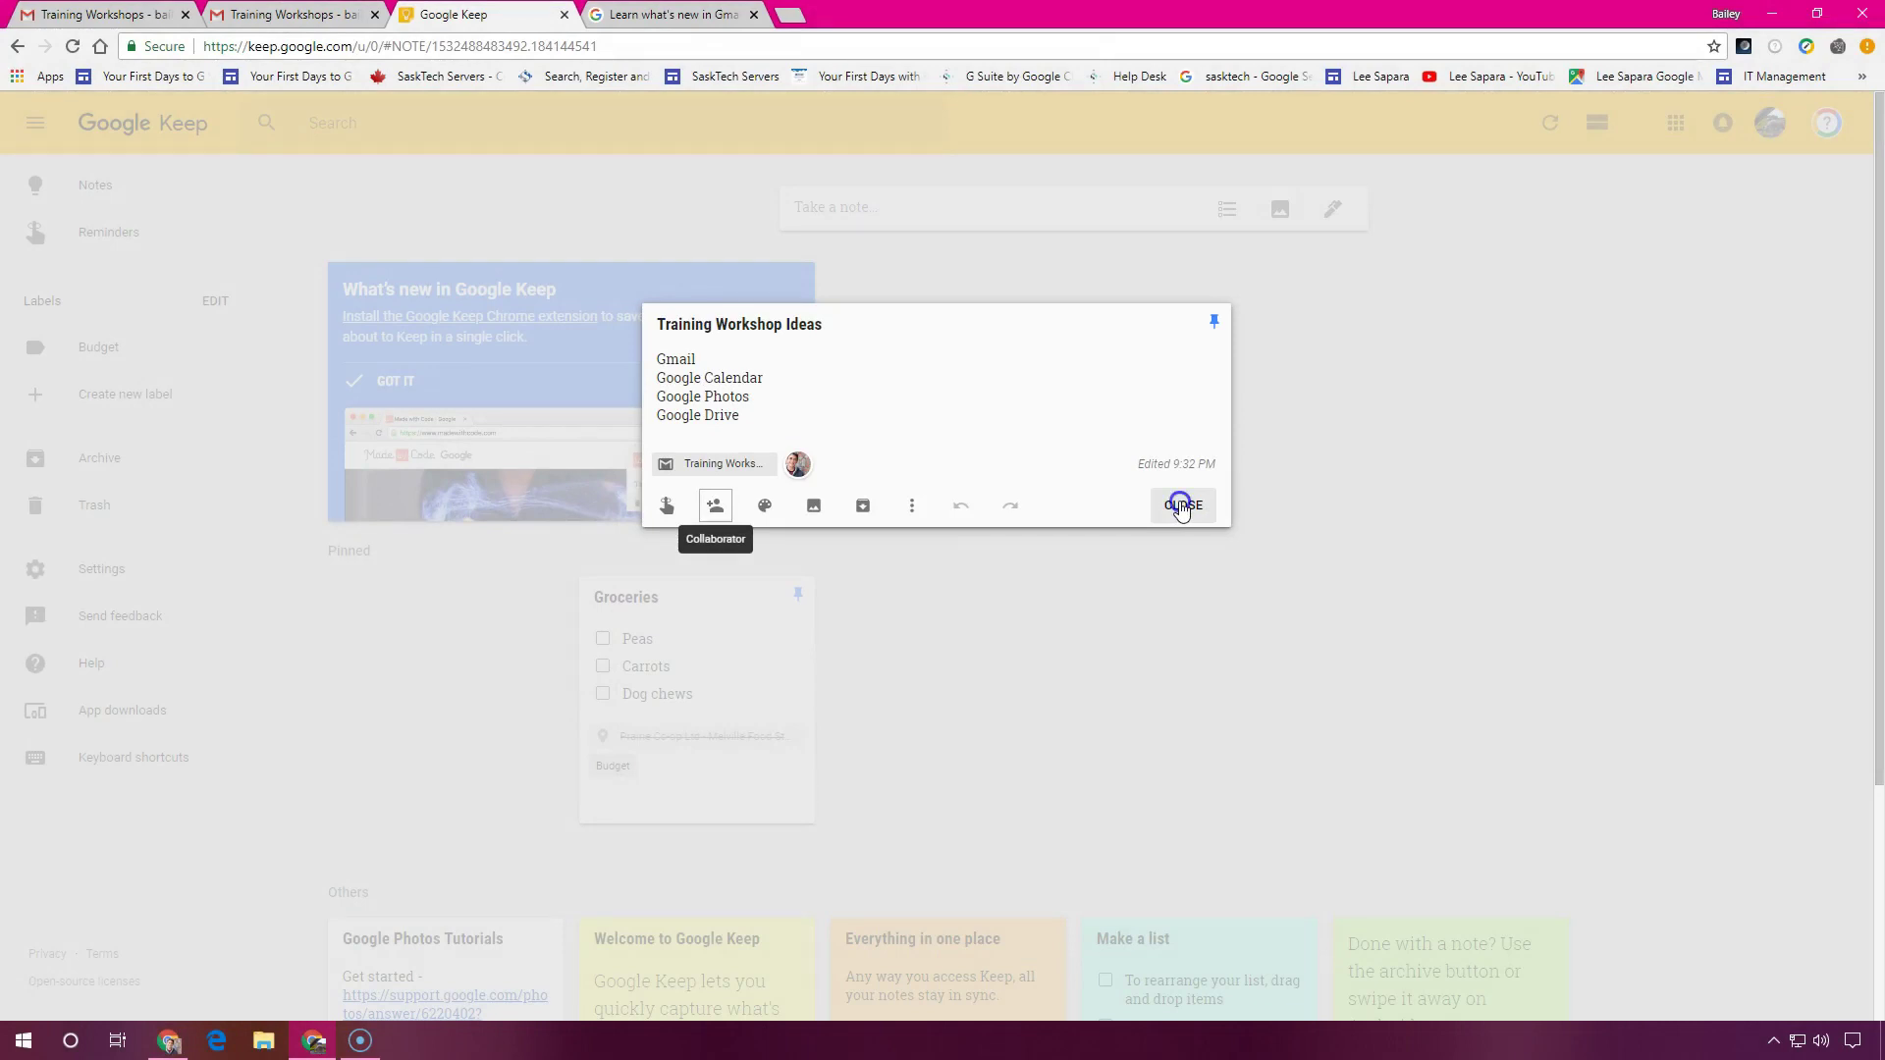
Close the note, reopen it to check the collaborator's numbered items, then close it again
left_click(1181, 505)
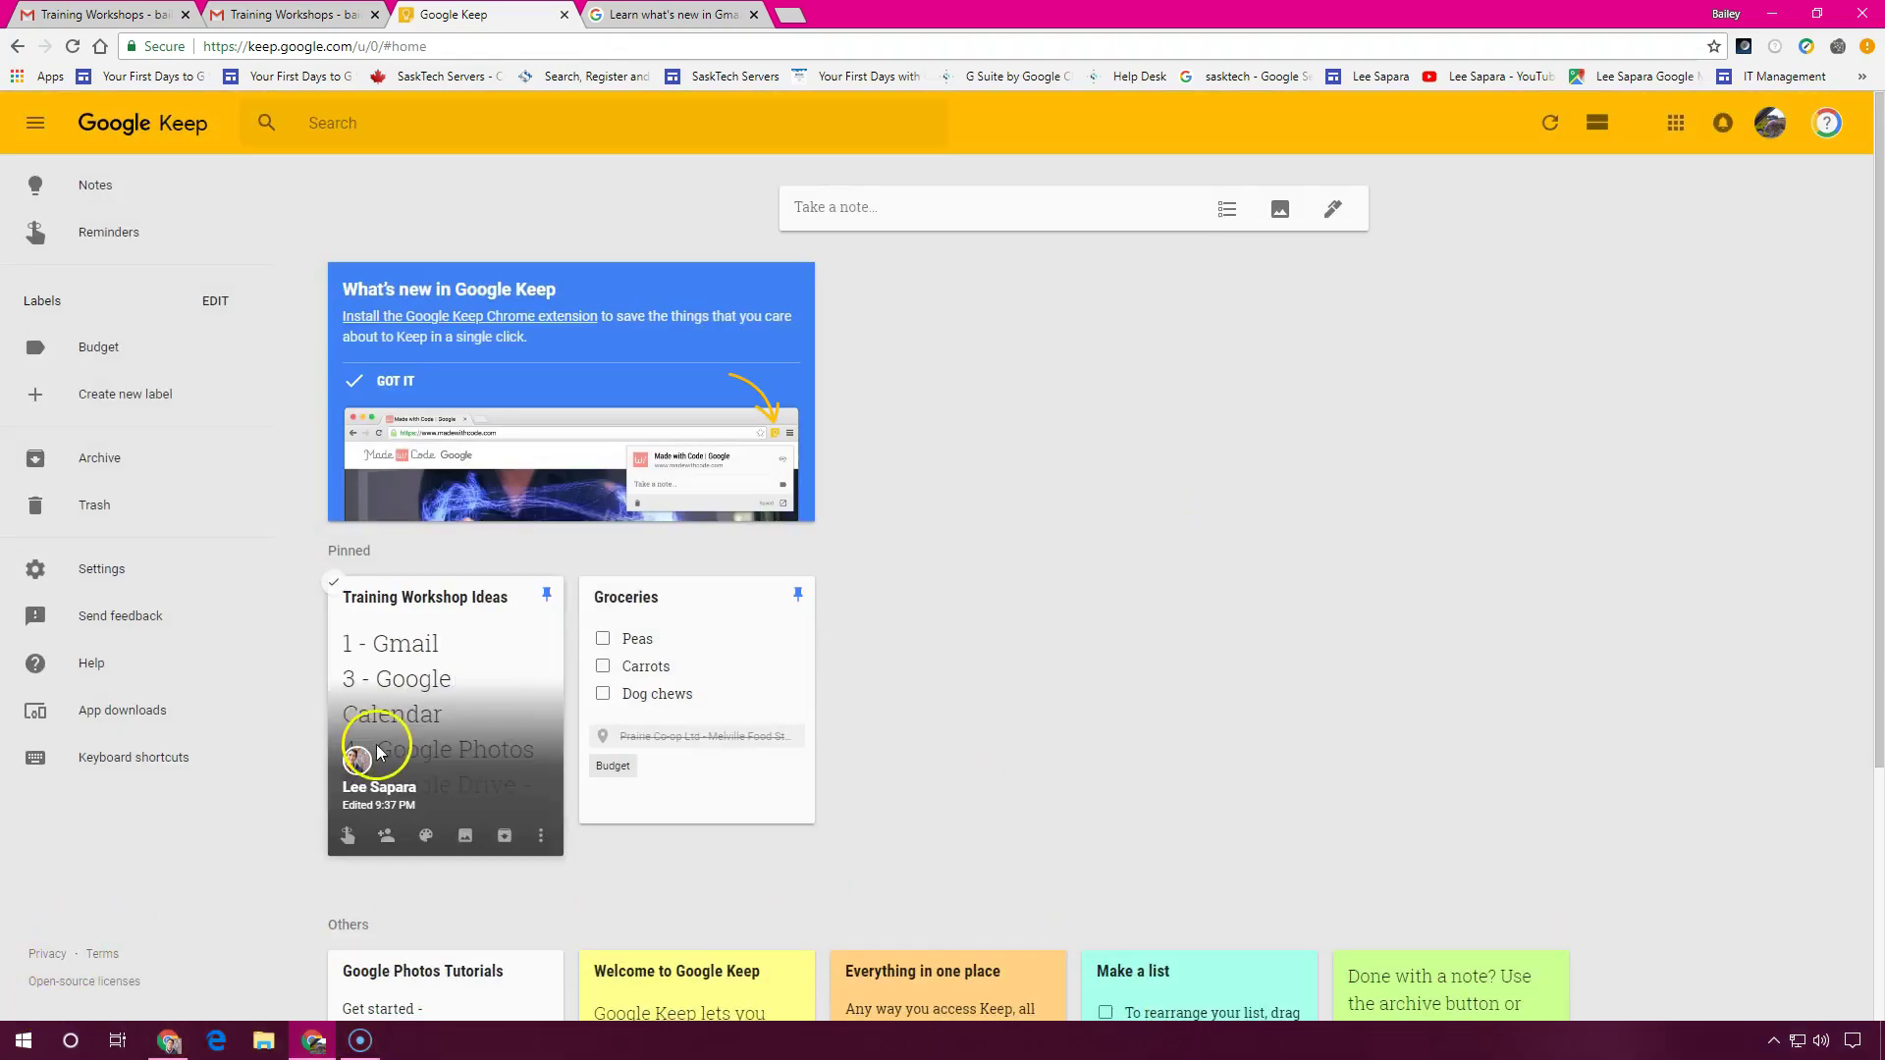
left_click(361, 771)
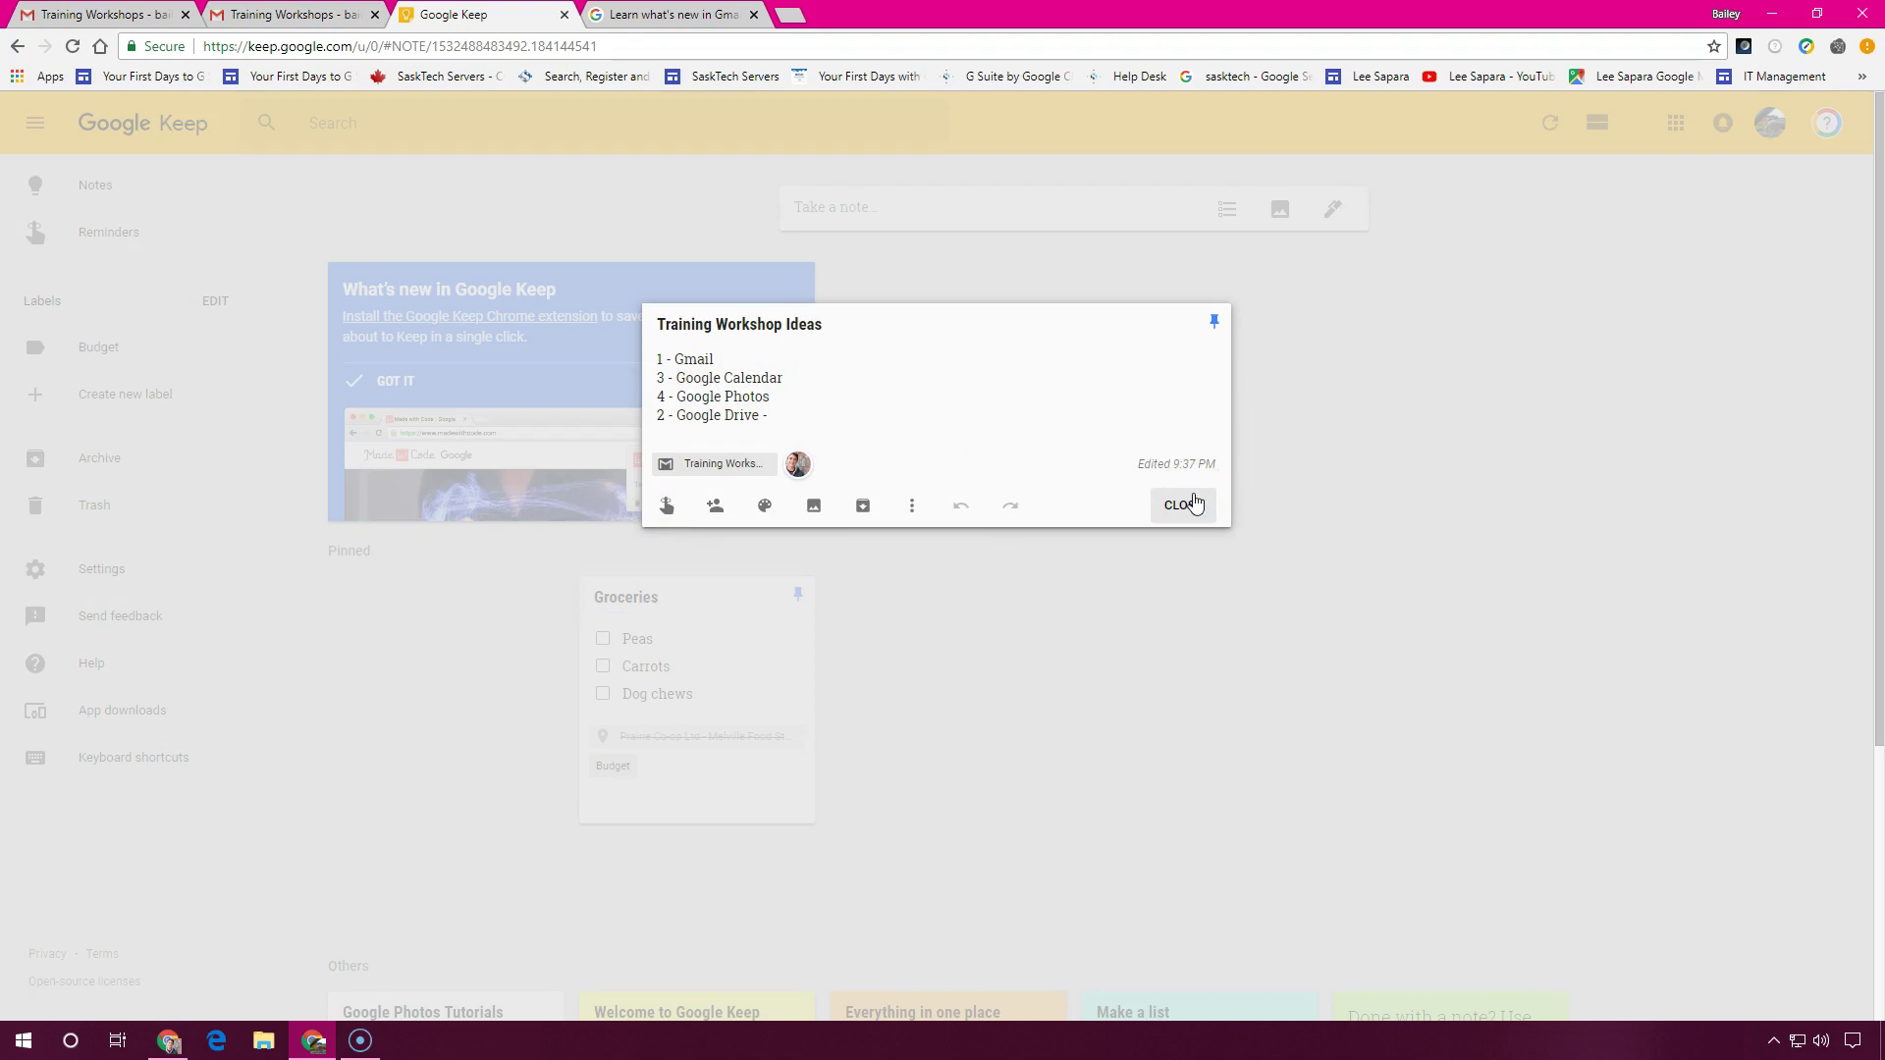
left_click(1184, 504)
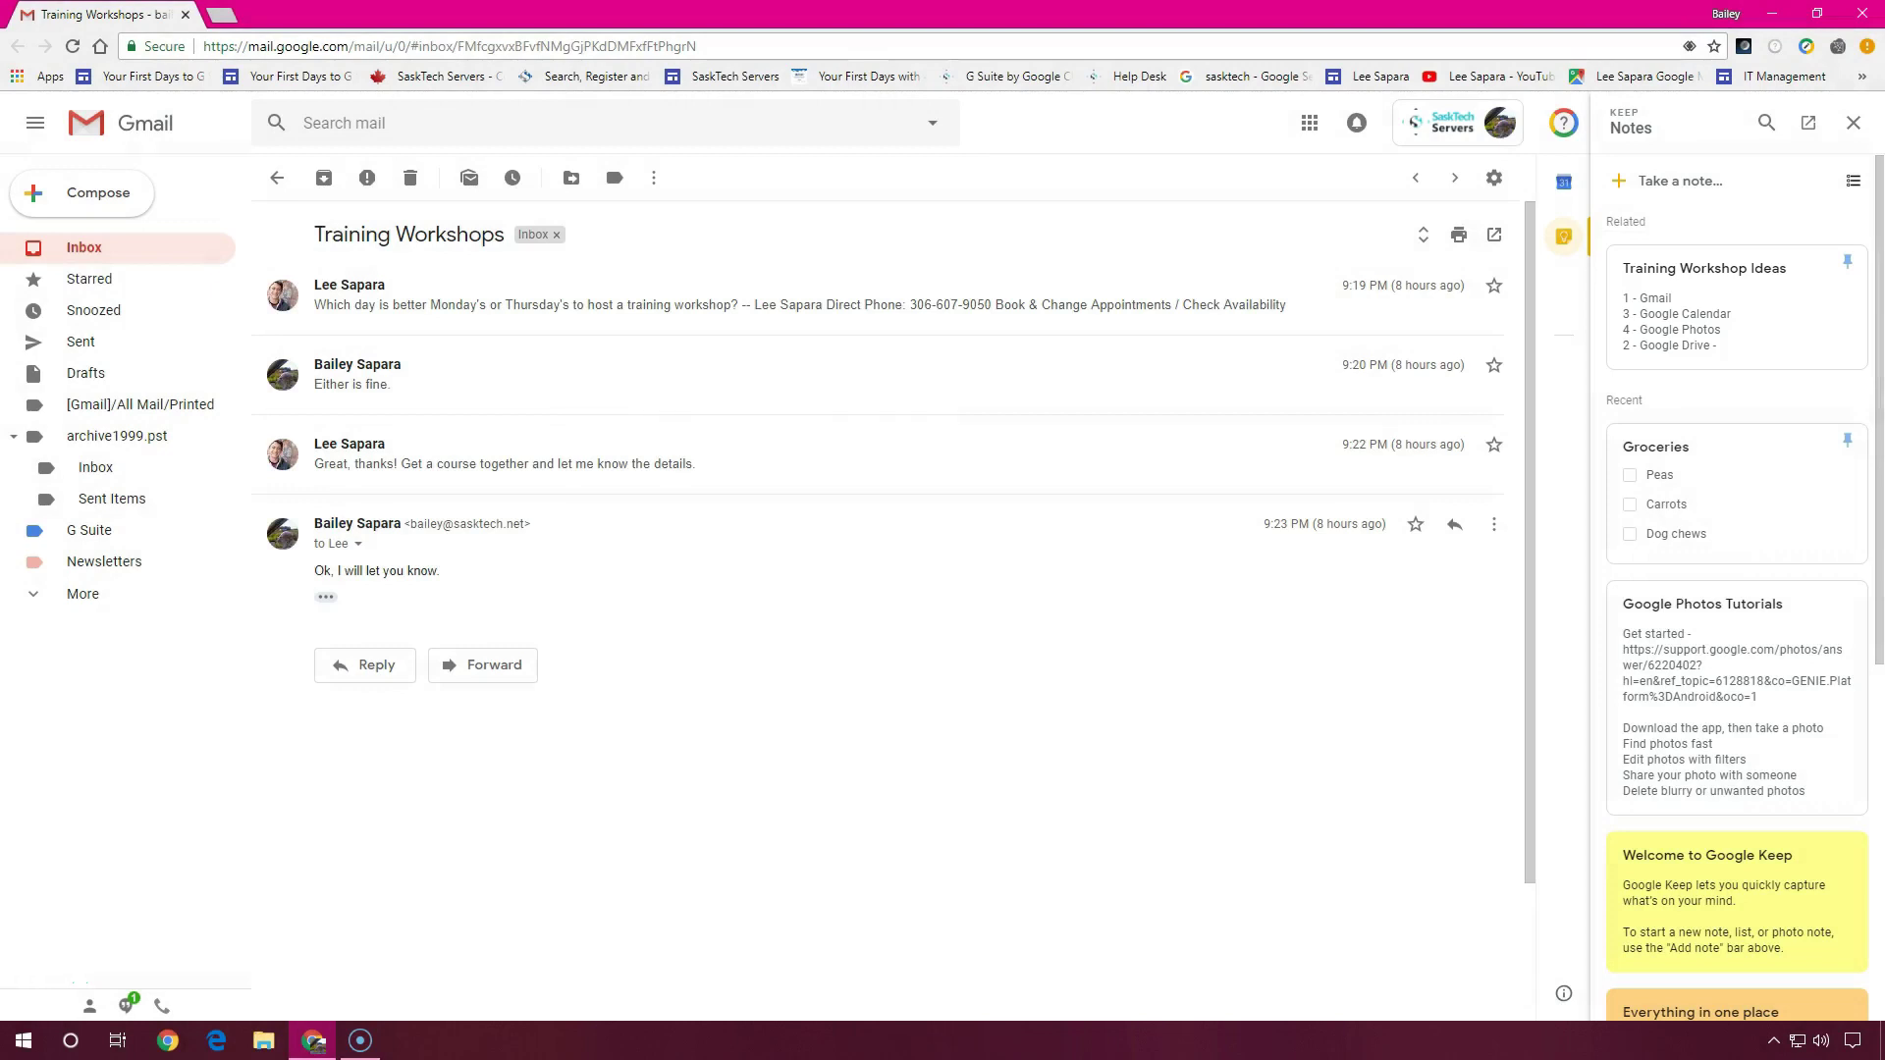
Bring up Gmail's settings menu over the Training Workshops thread
left_click(1493, 183)
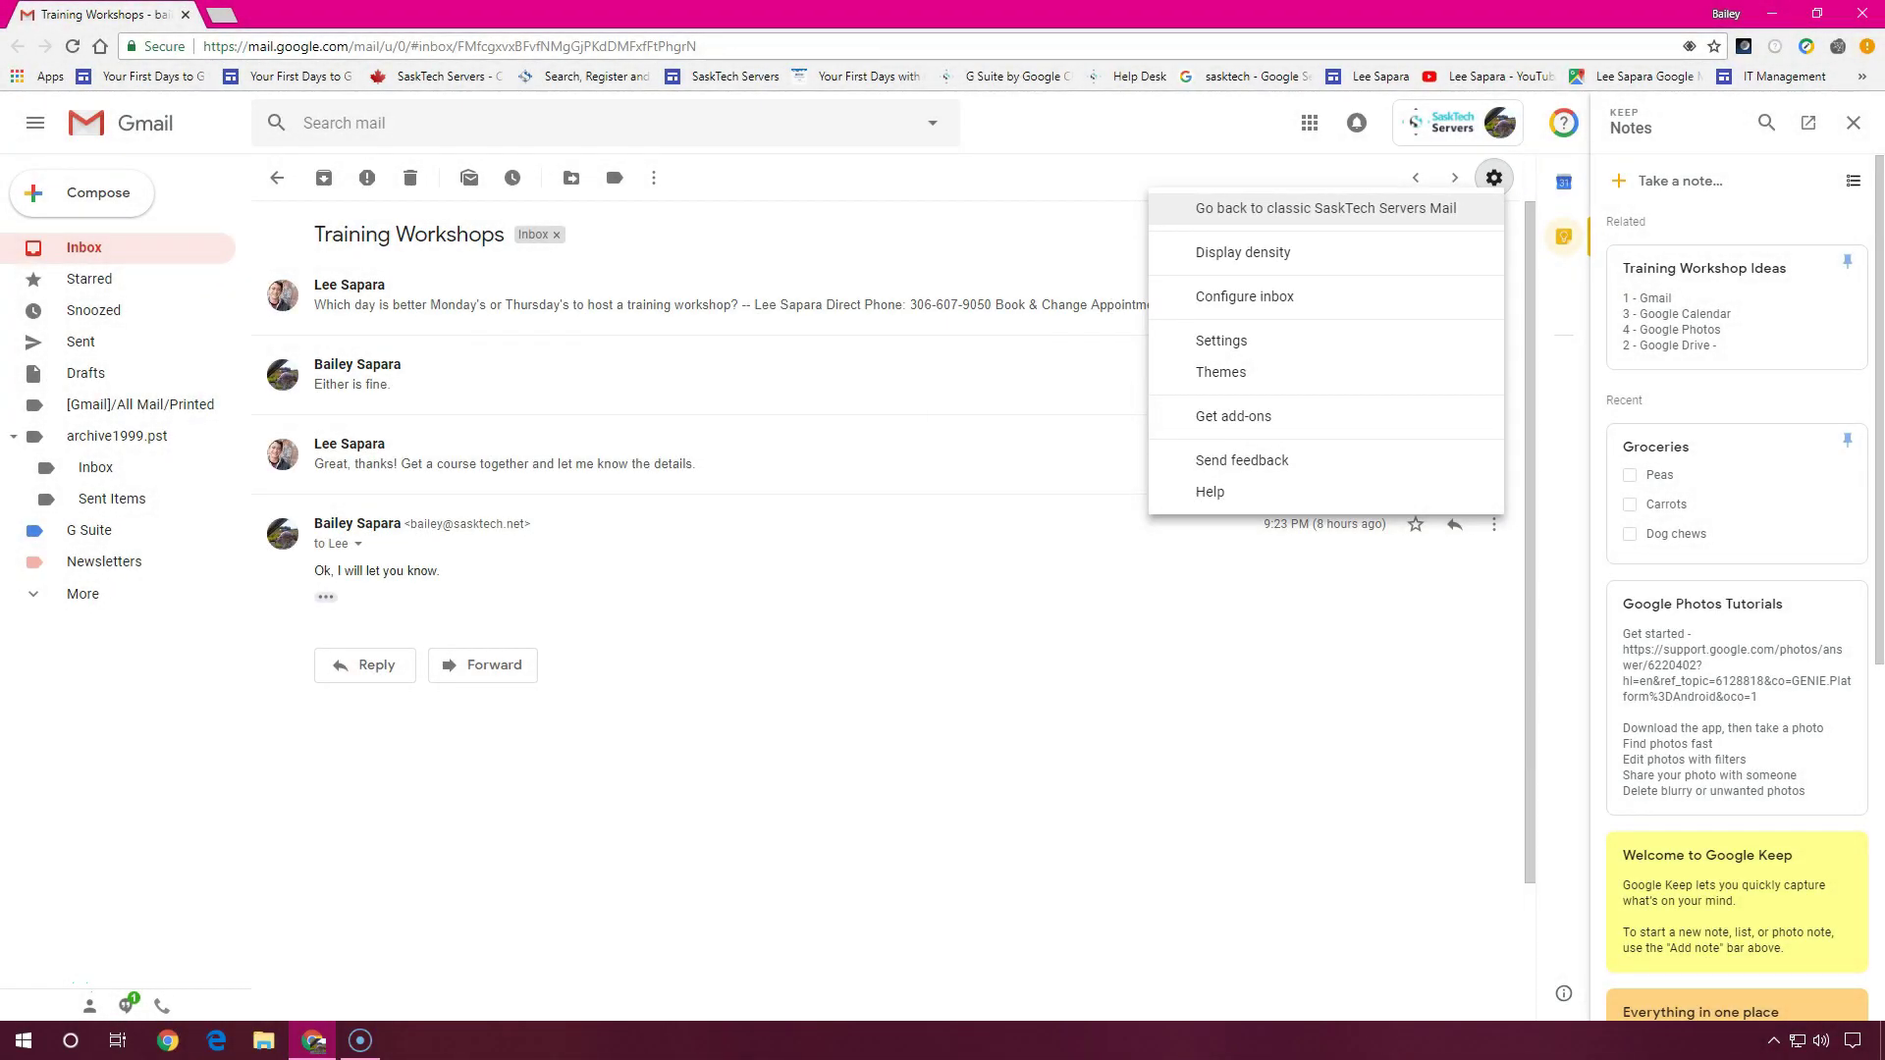
left_click(1472, 222)
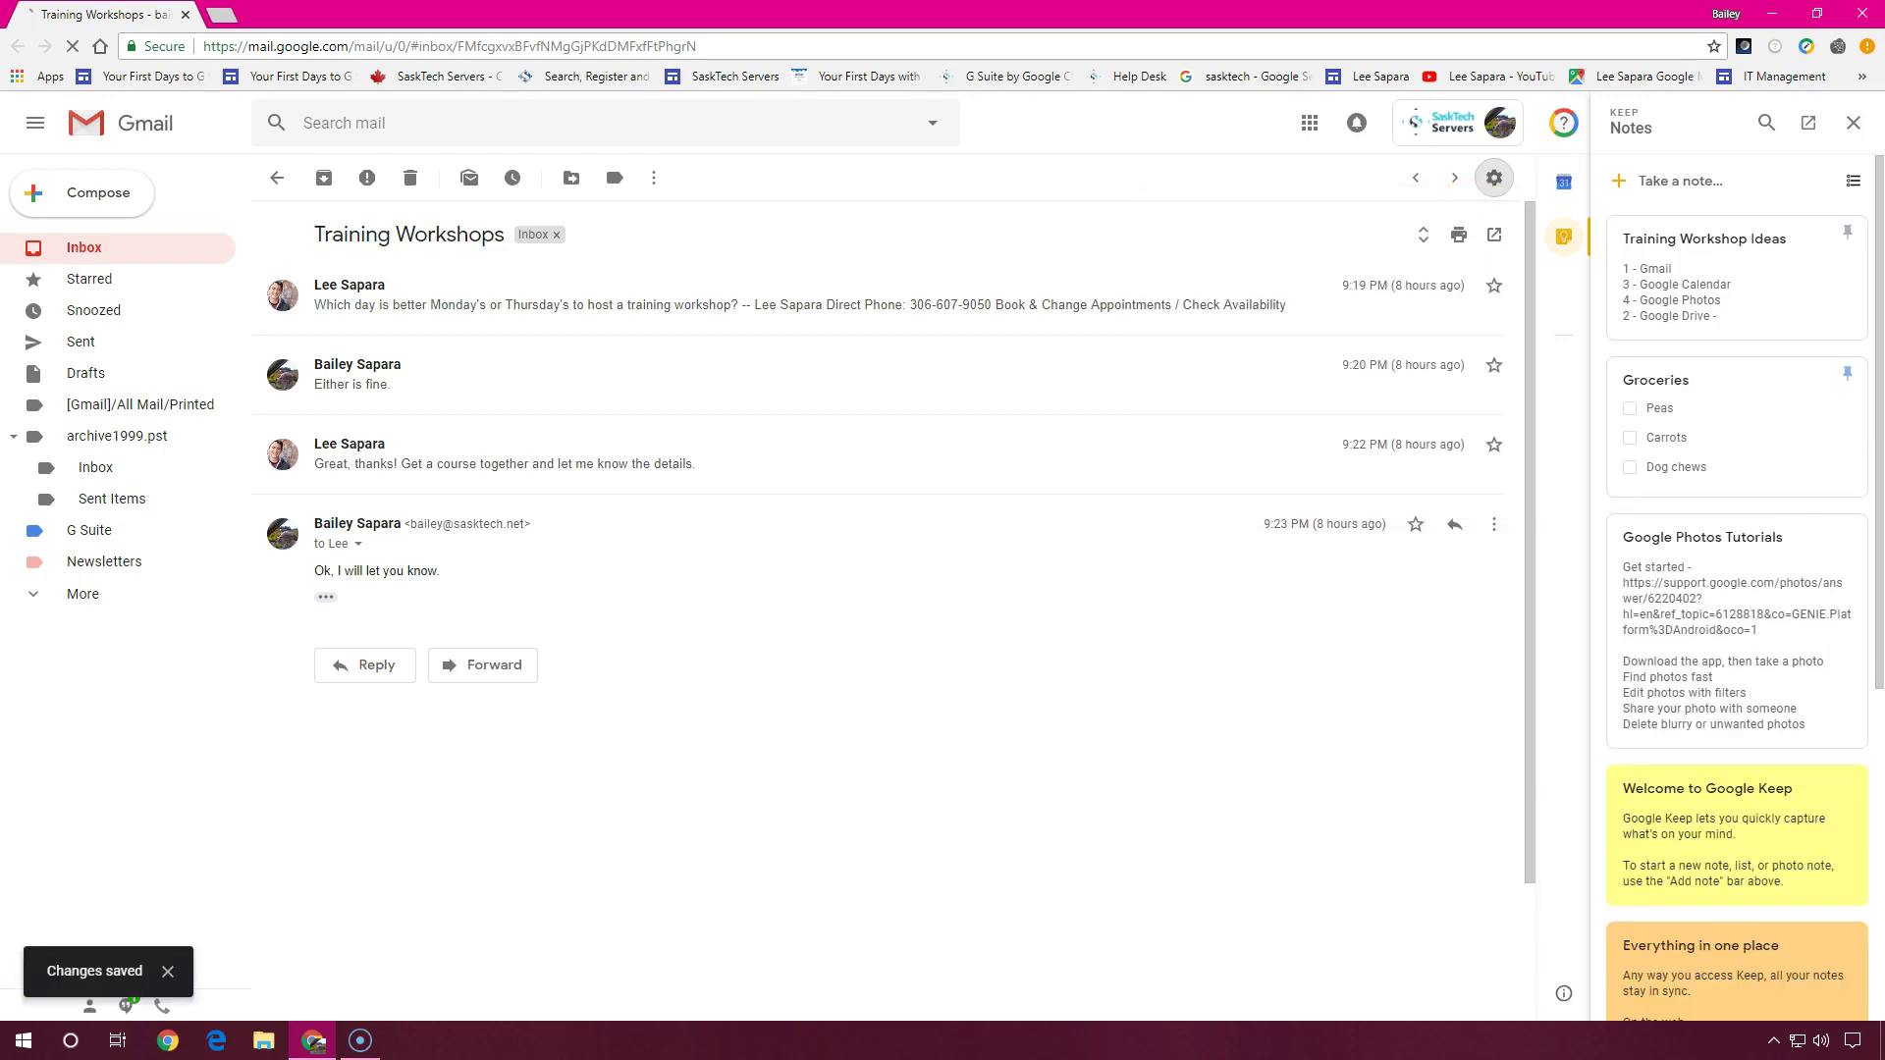